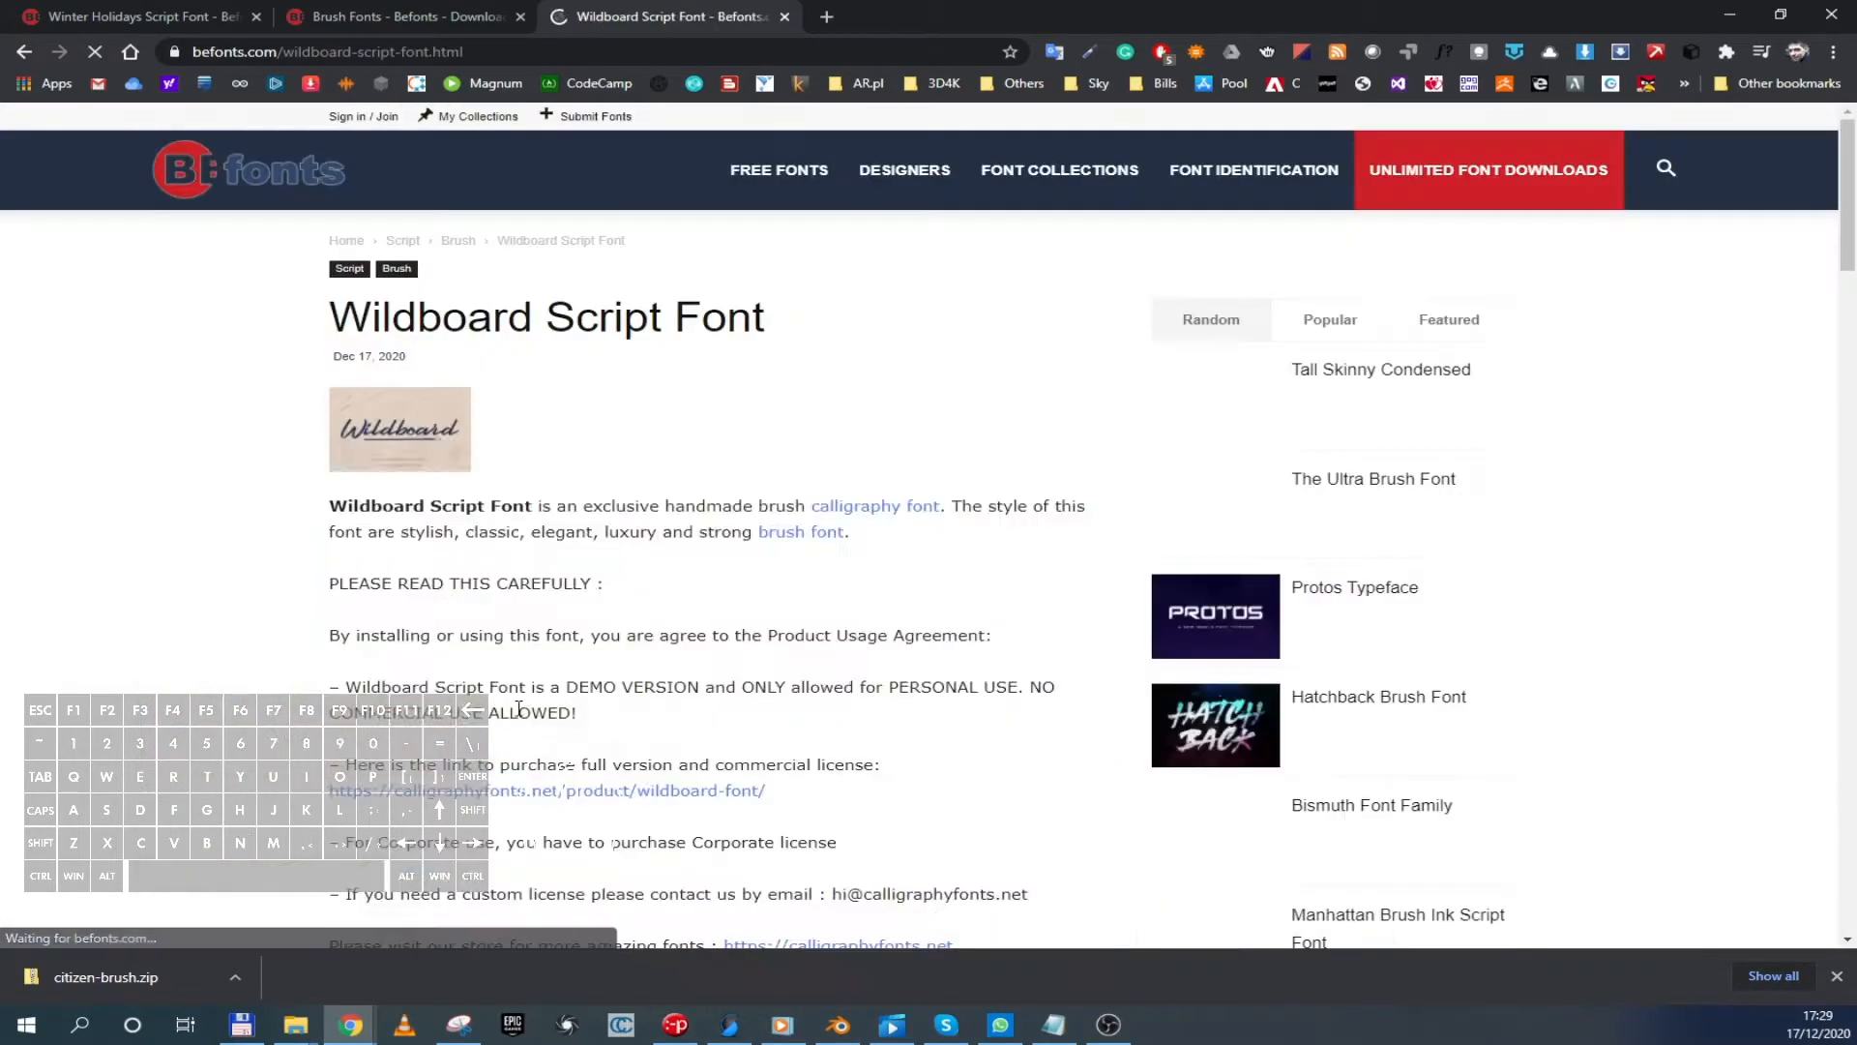
Download the Wildboard Script Font and save its zip file in the Tutorial Blender Text\Fonts folder
{"action": "scroll", "coordinate": [311, 600], "scroll_direction": "down", "scroll_amount": 10}
{"action": "scroll", "coordinate": [311, 646], "scroll_direction": "down", "scroll_amount": 10}
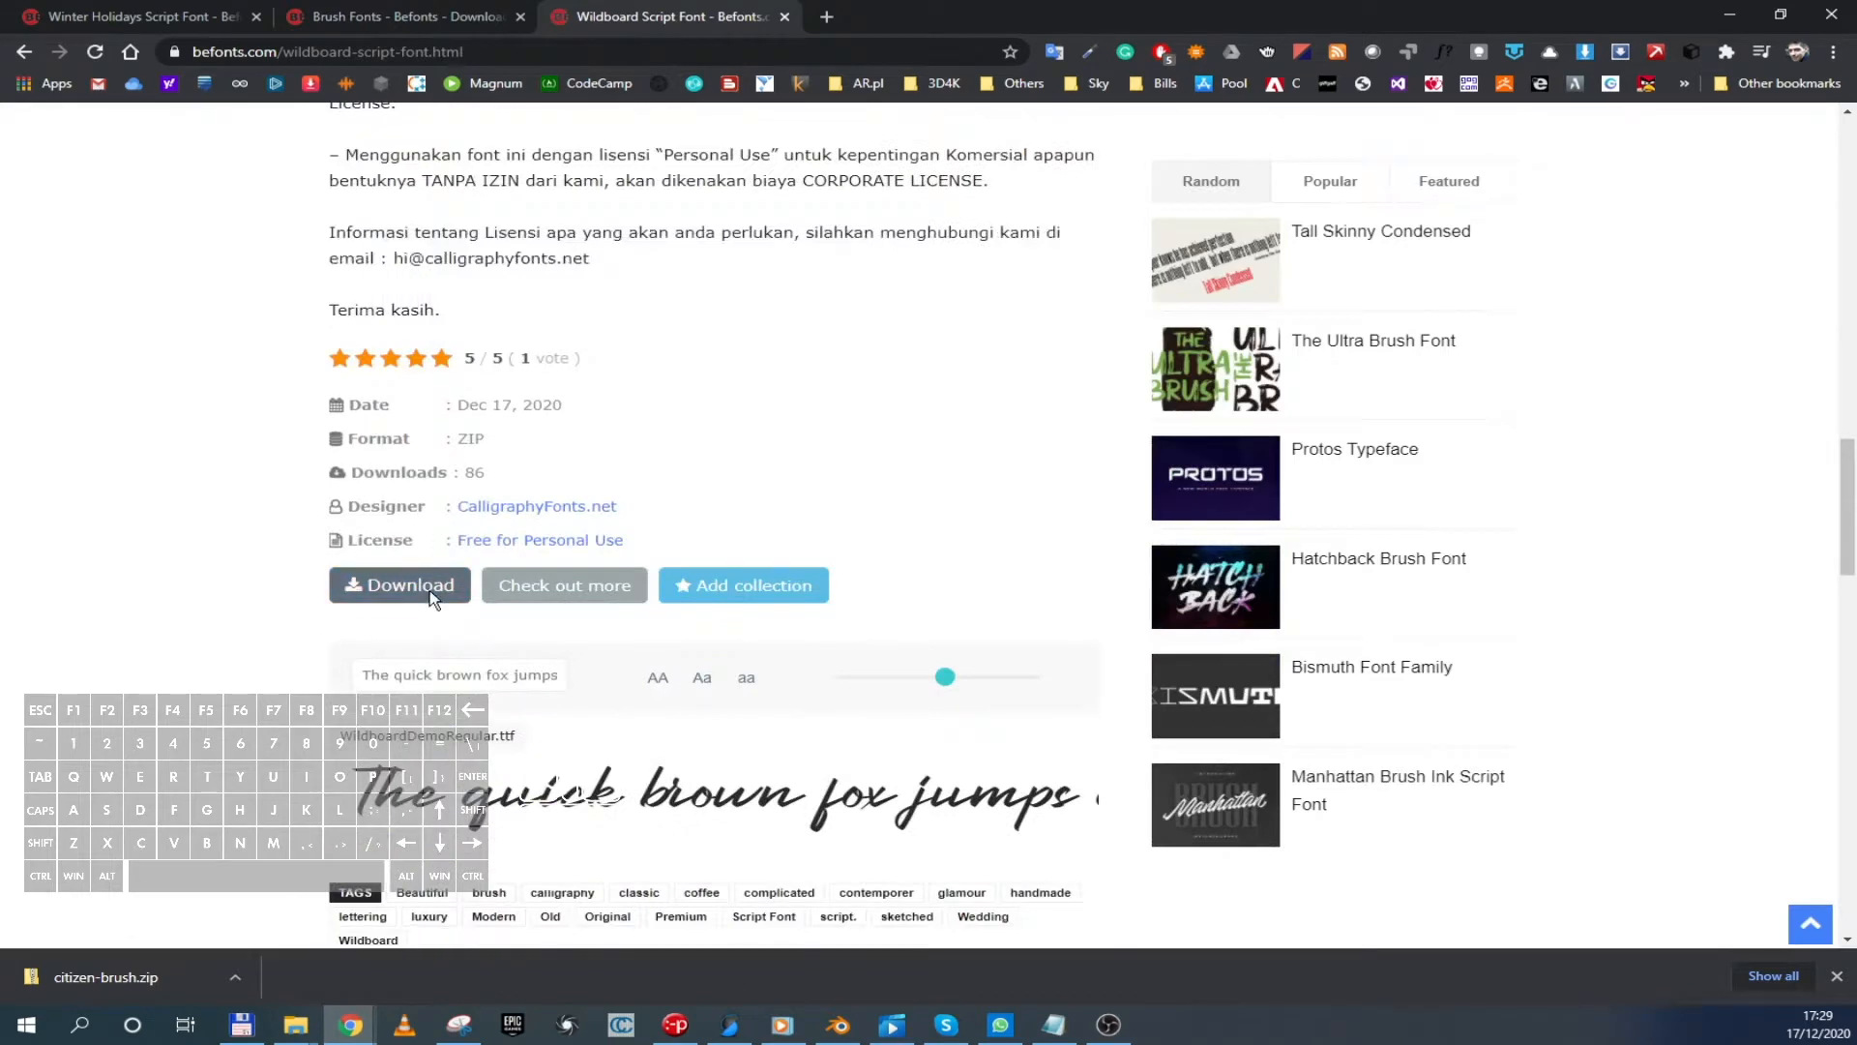
{"action": "left_click", "coordinate": [429, 590]}
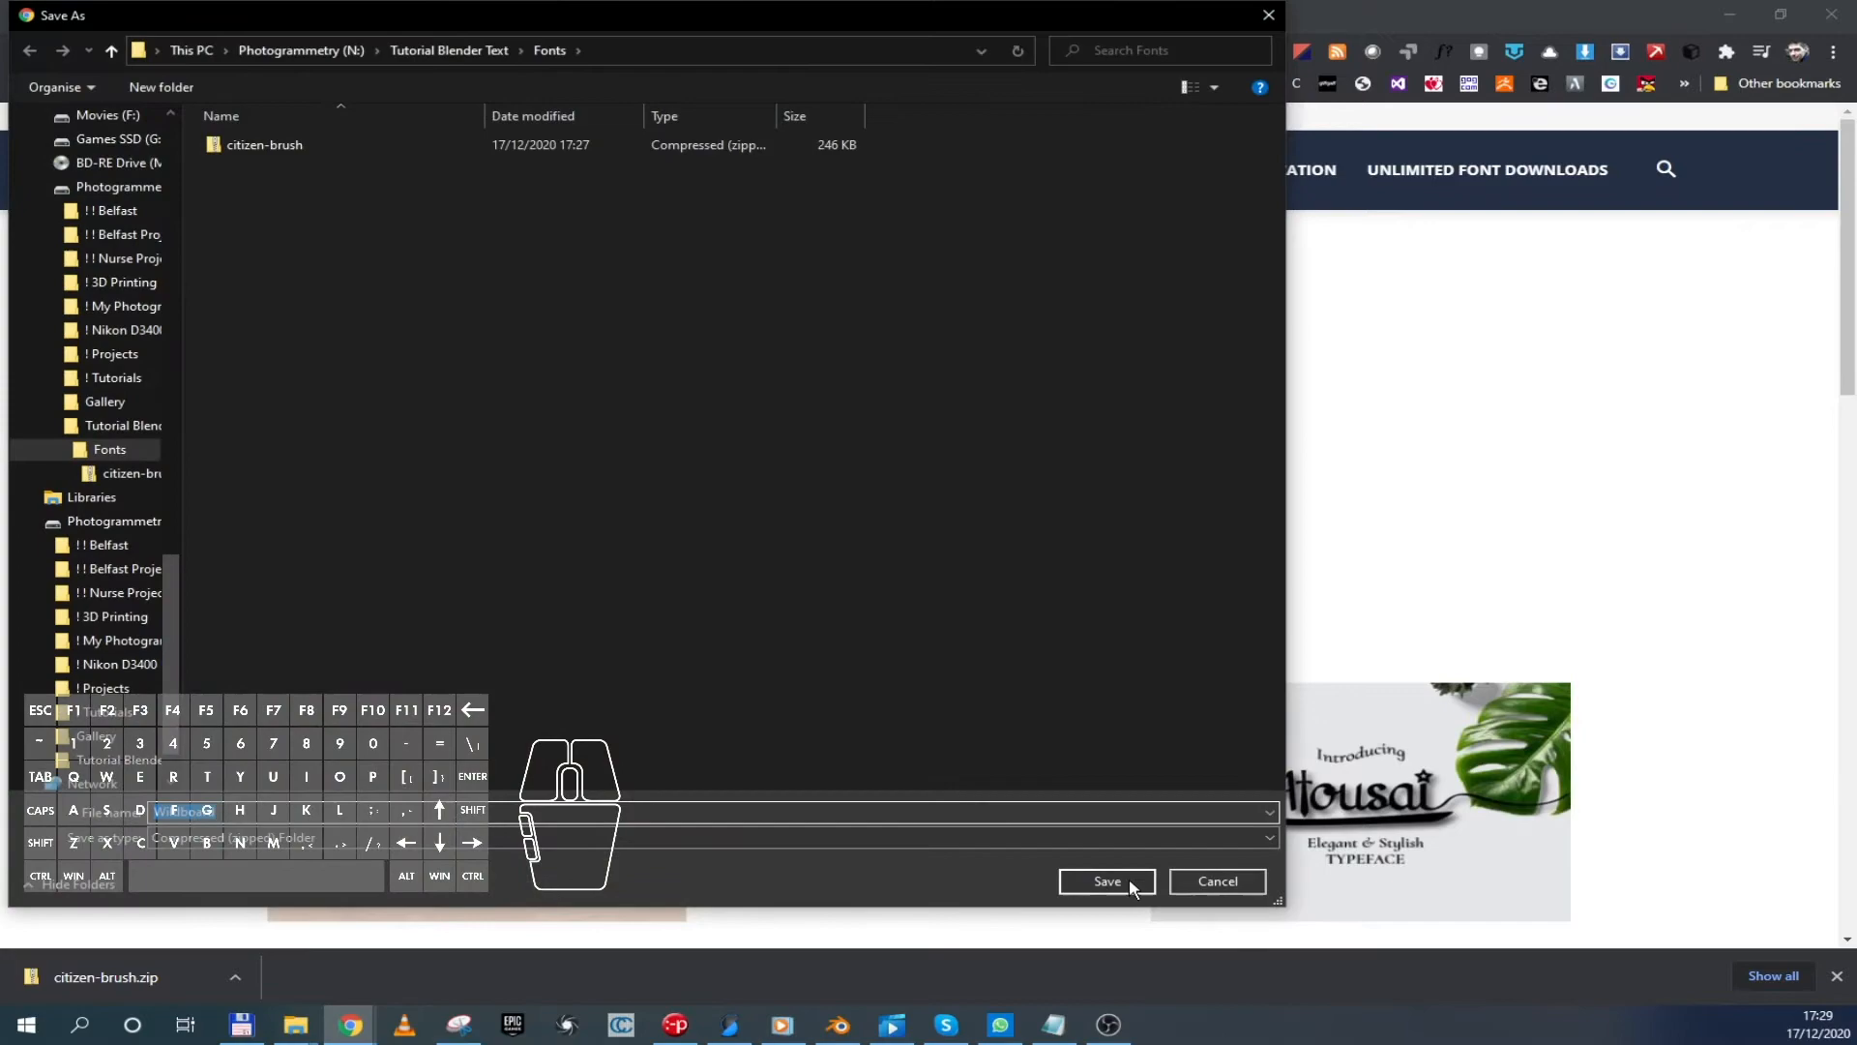
{"action": "left_click", "coordinate": [1129, 878]}
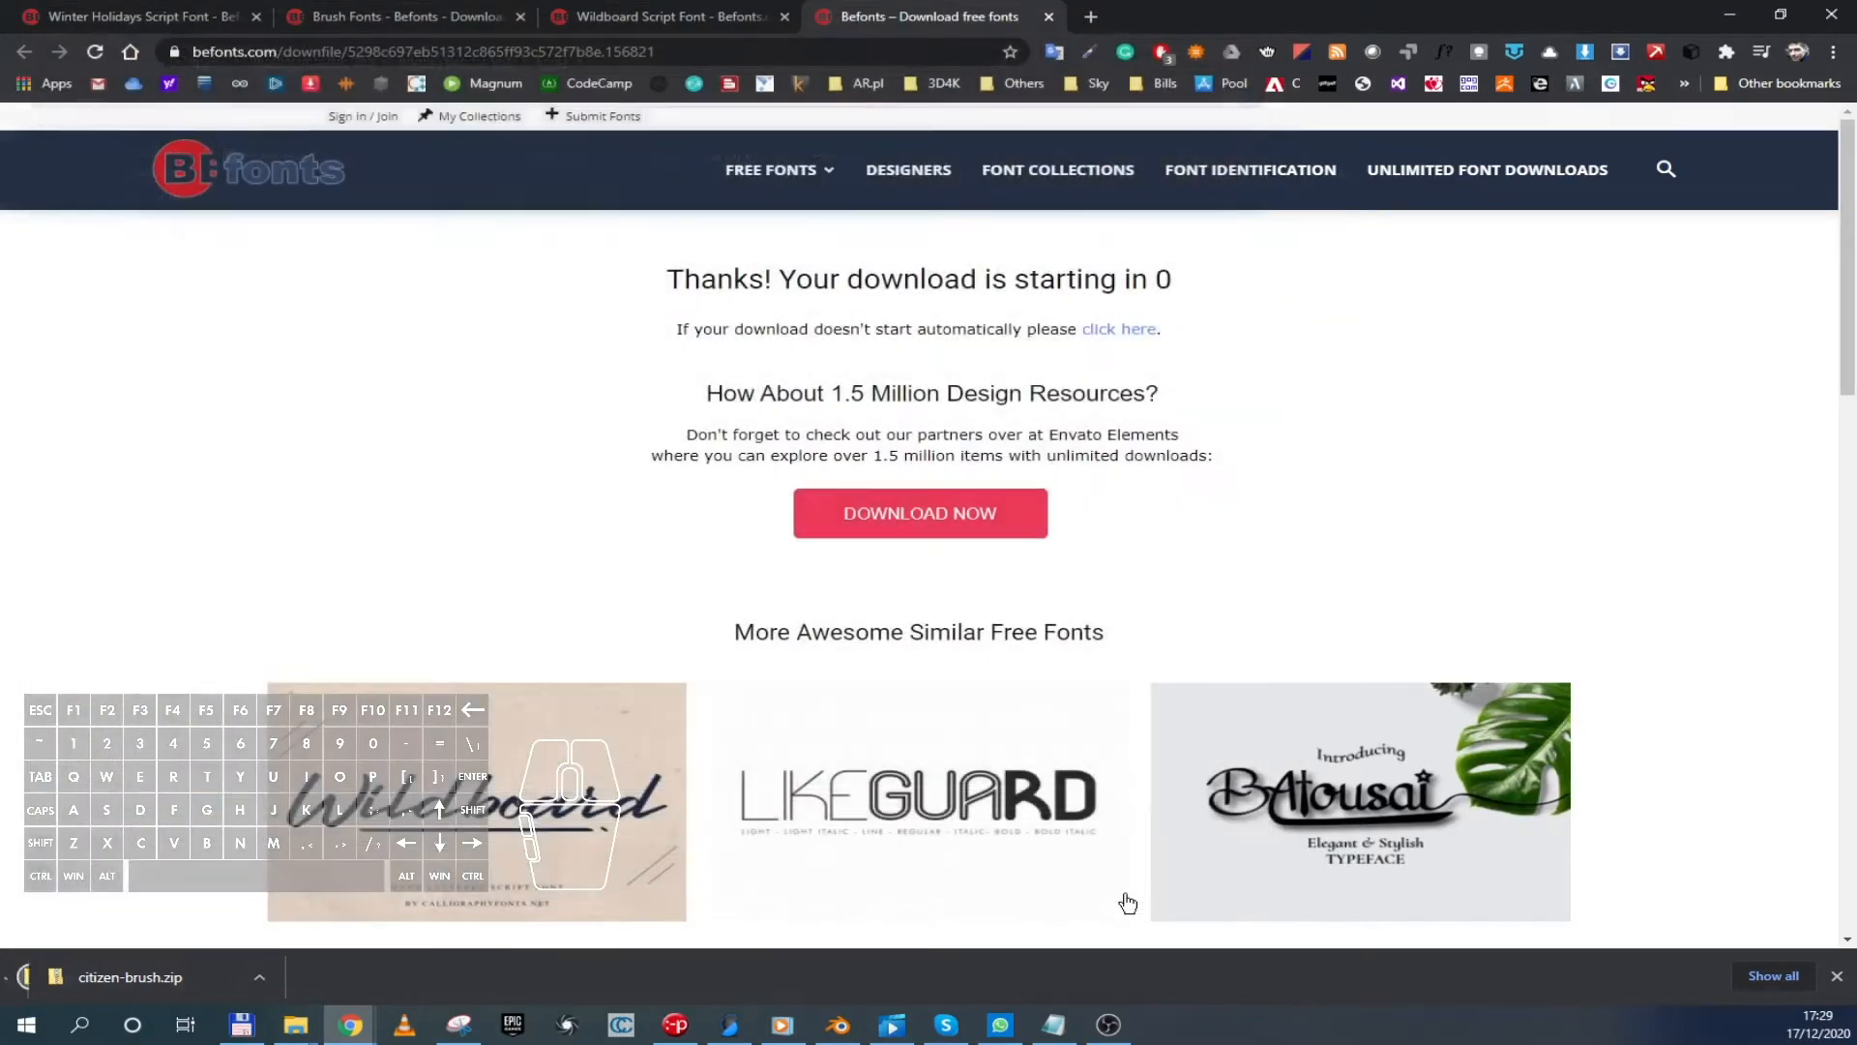
Open the Signaturex Signature Font page from the Handwritten category of the font site
{"action": "scroll", "coordinate": [1103, 735], "scroll_direction": "down", "scroll_amount": 5}
{"action": "scroll", "coordinate": [1098, 747], "scroll_direction": "down", "scroll_amount": 2}
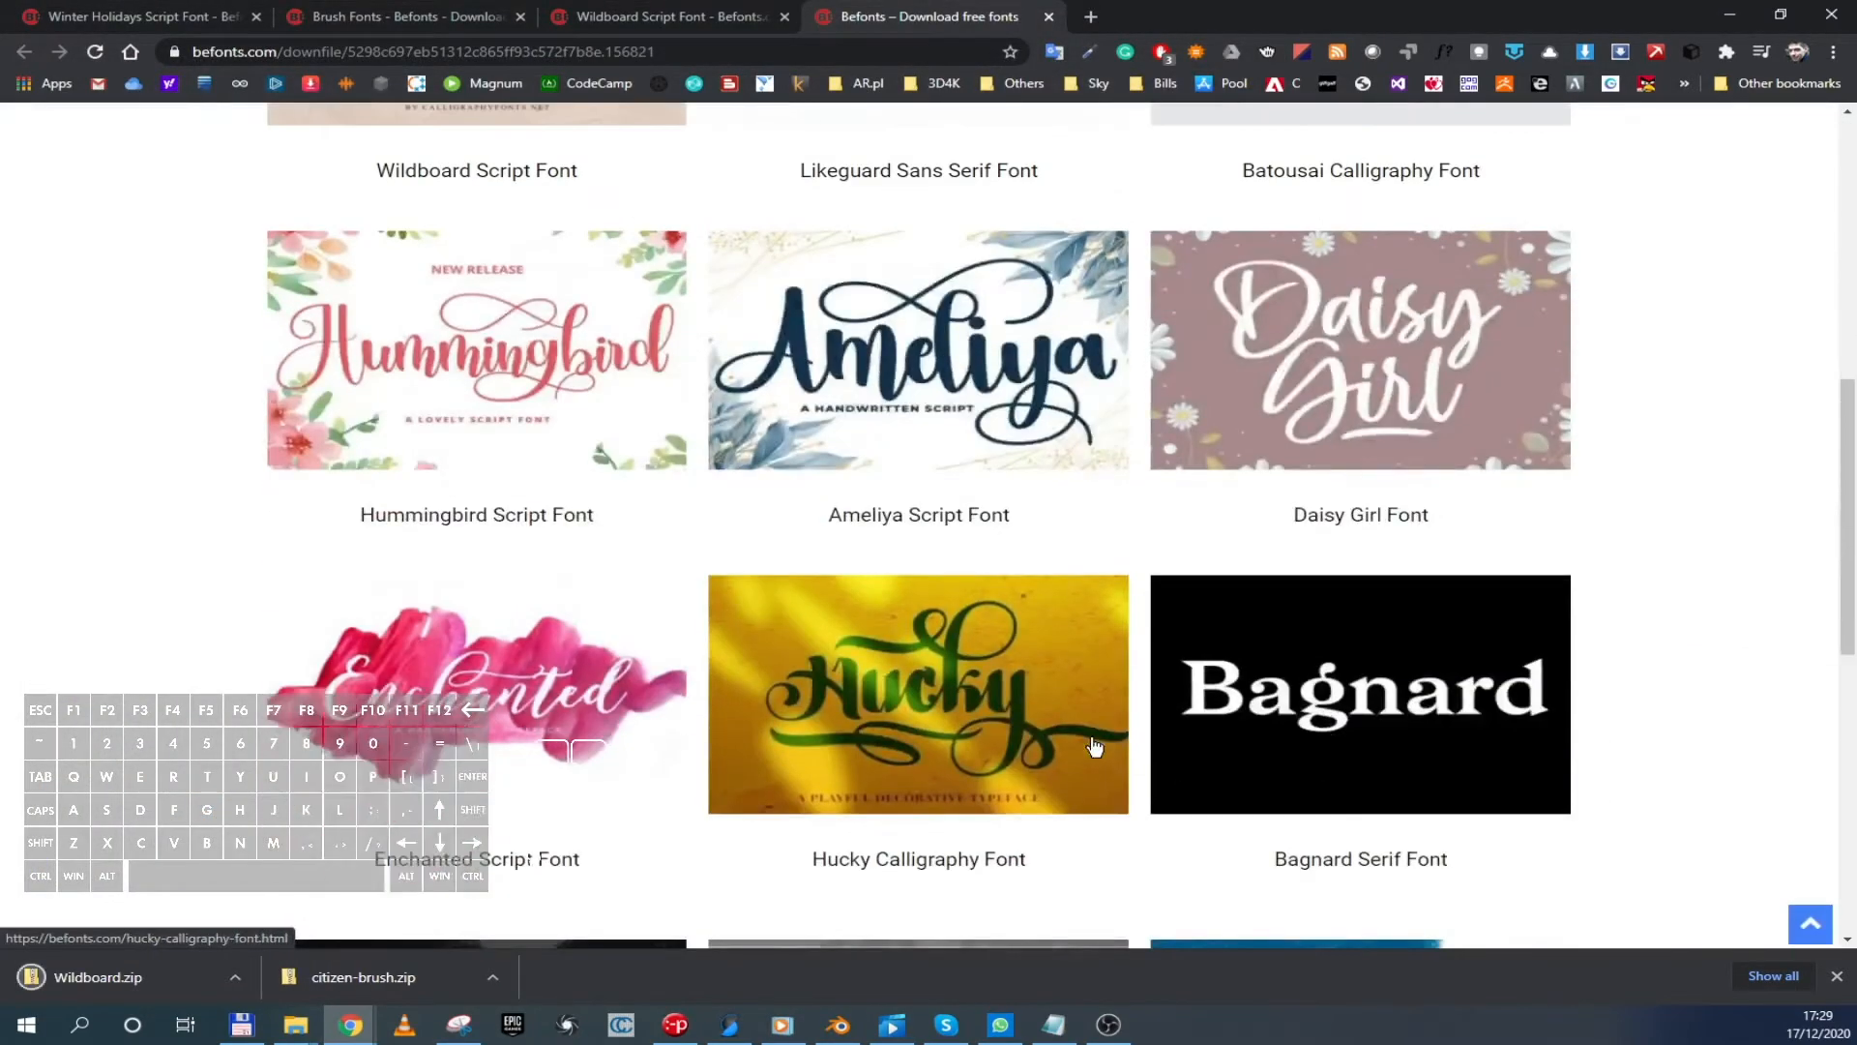
{"action": "scroll", "coordinate": [1095, 746], "scroll_direction": "down", "scroll_amount": 5}
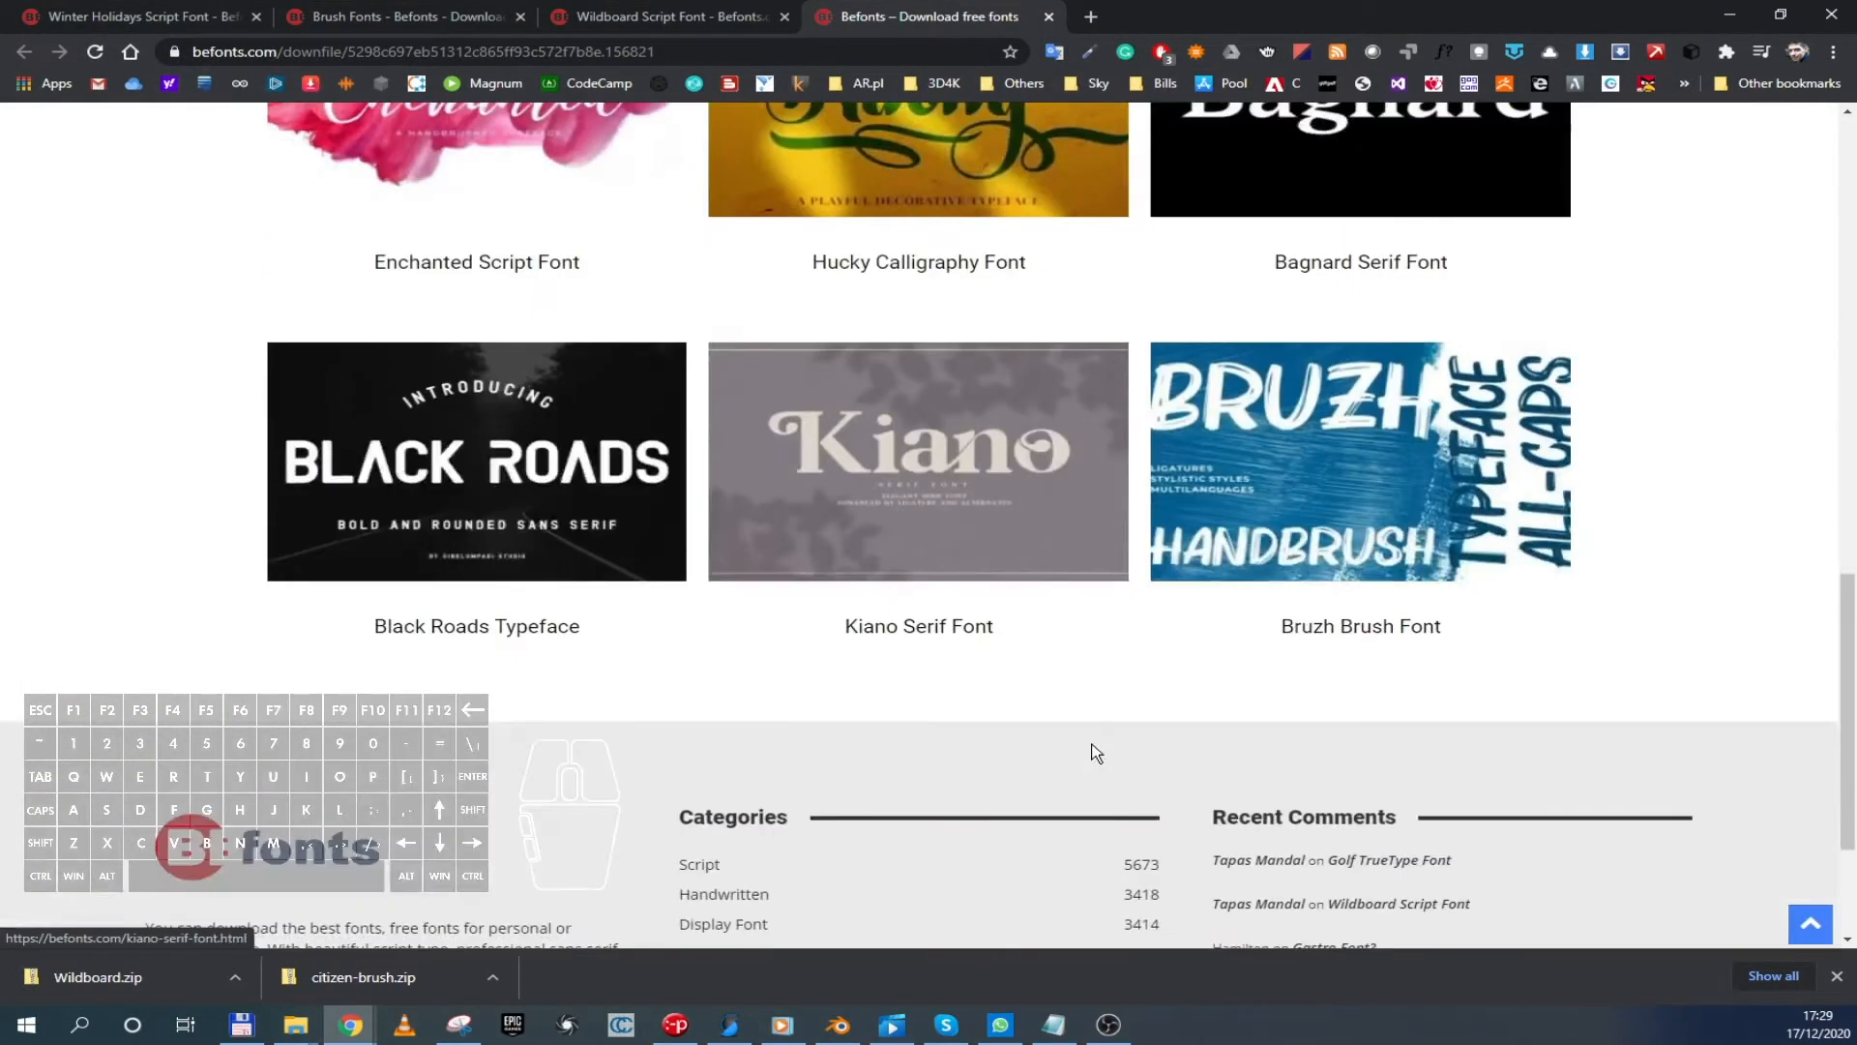
{"action": "scroll", "coordinate": [1096, 754], "scroll_direction": "down", "scroll_amount": 2}
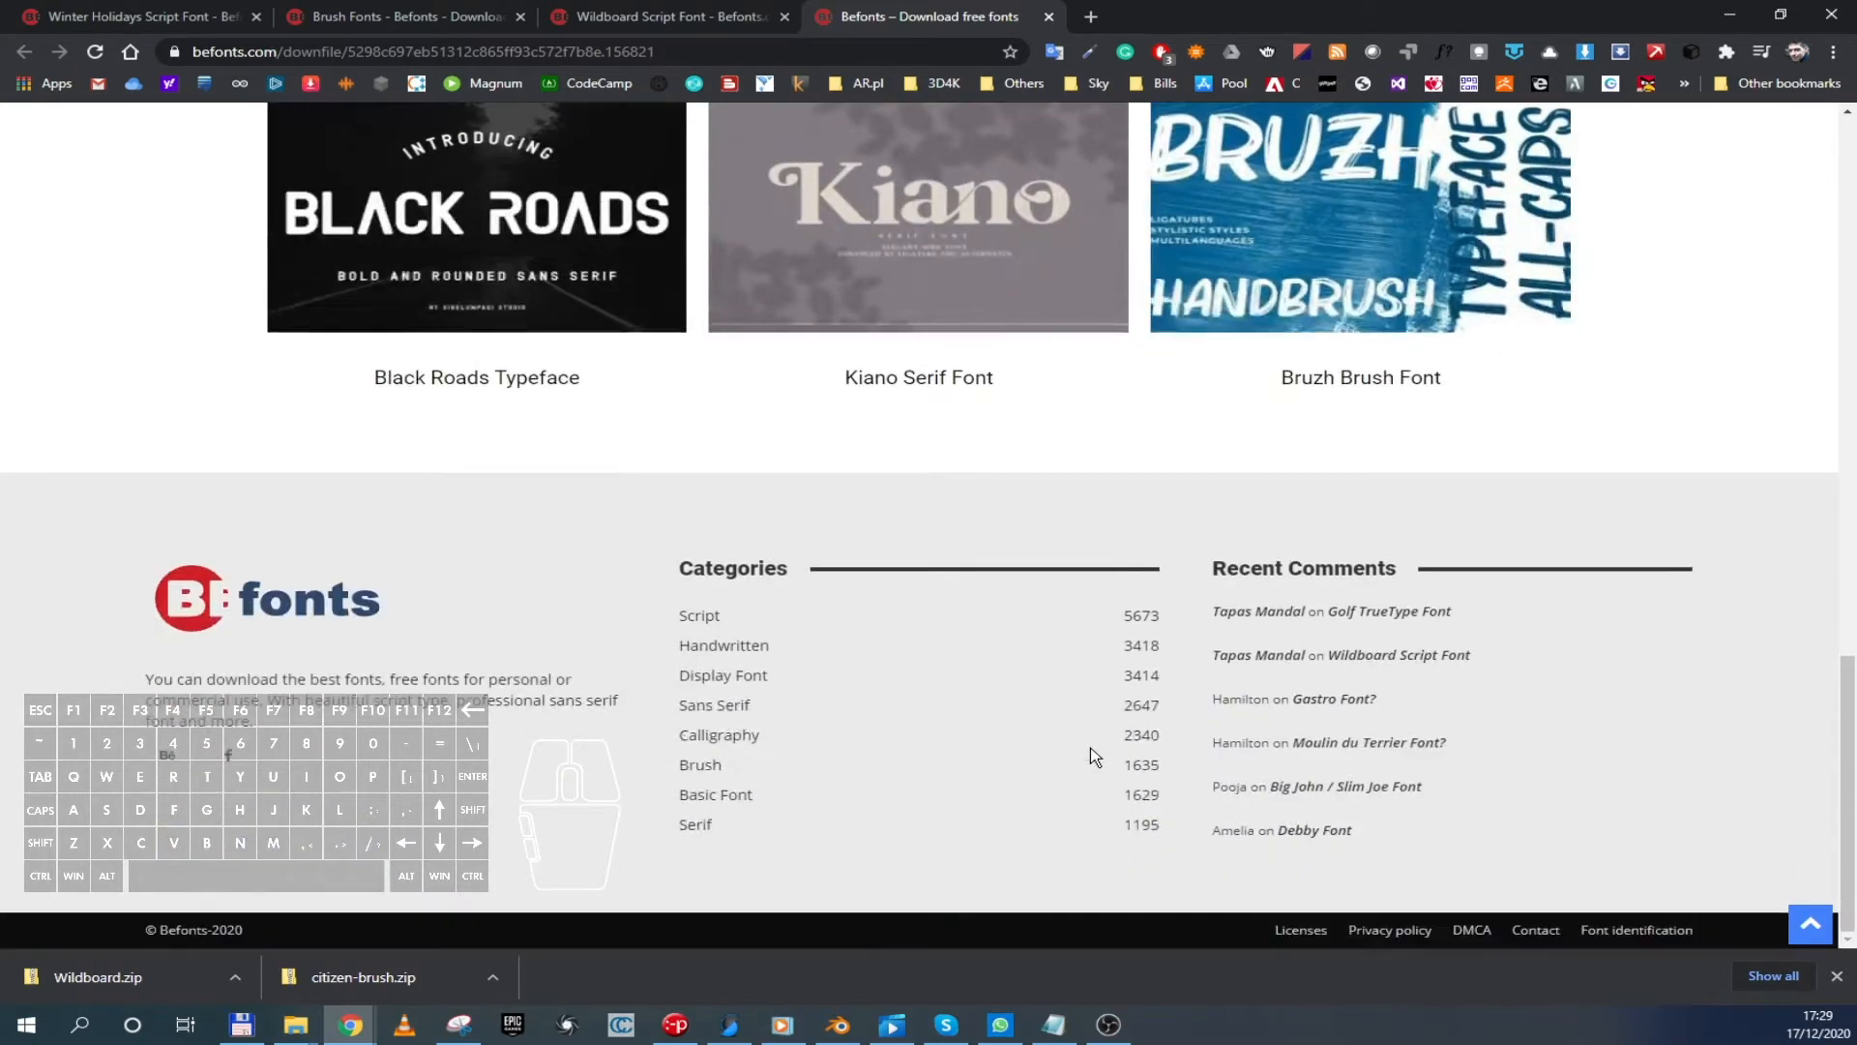
{"action": "left_click", "coordinate": [749, 654]}
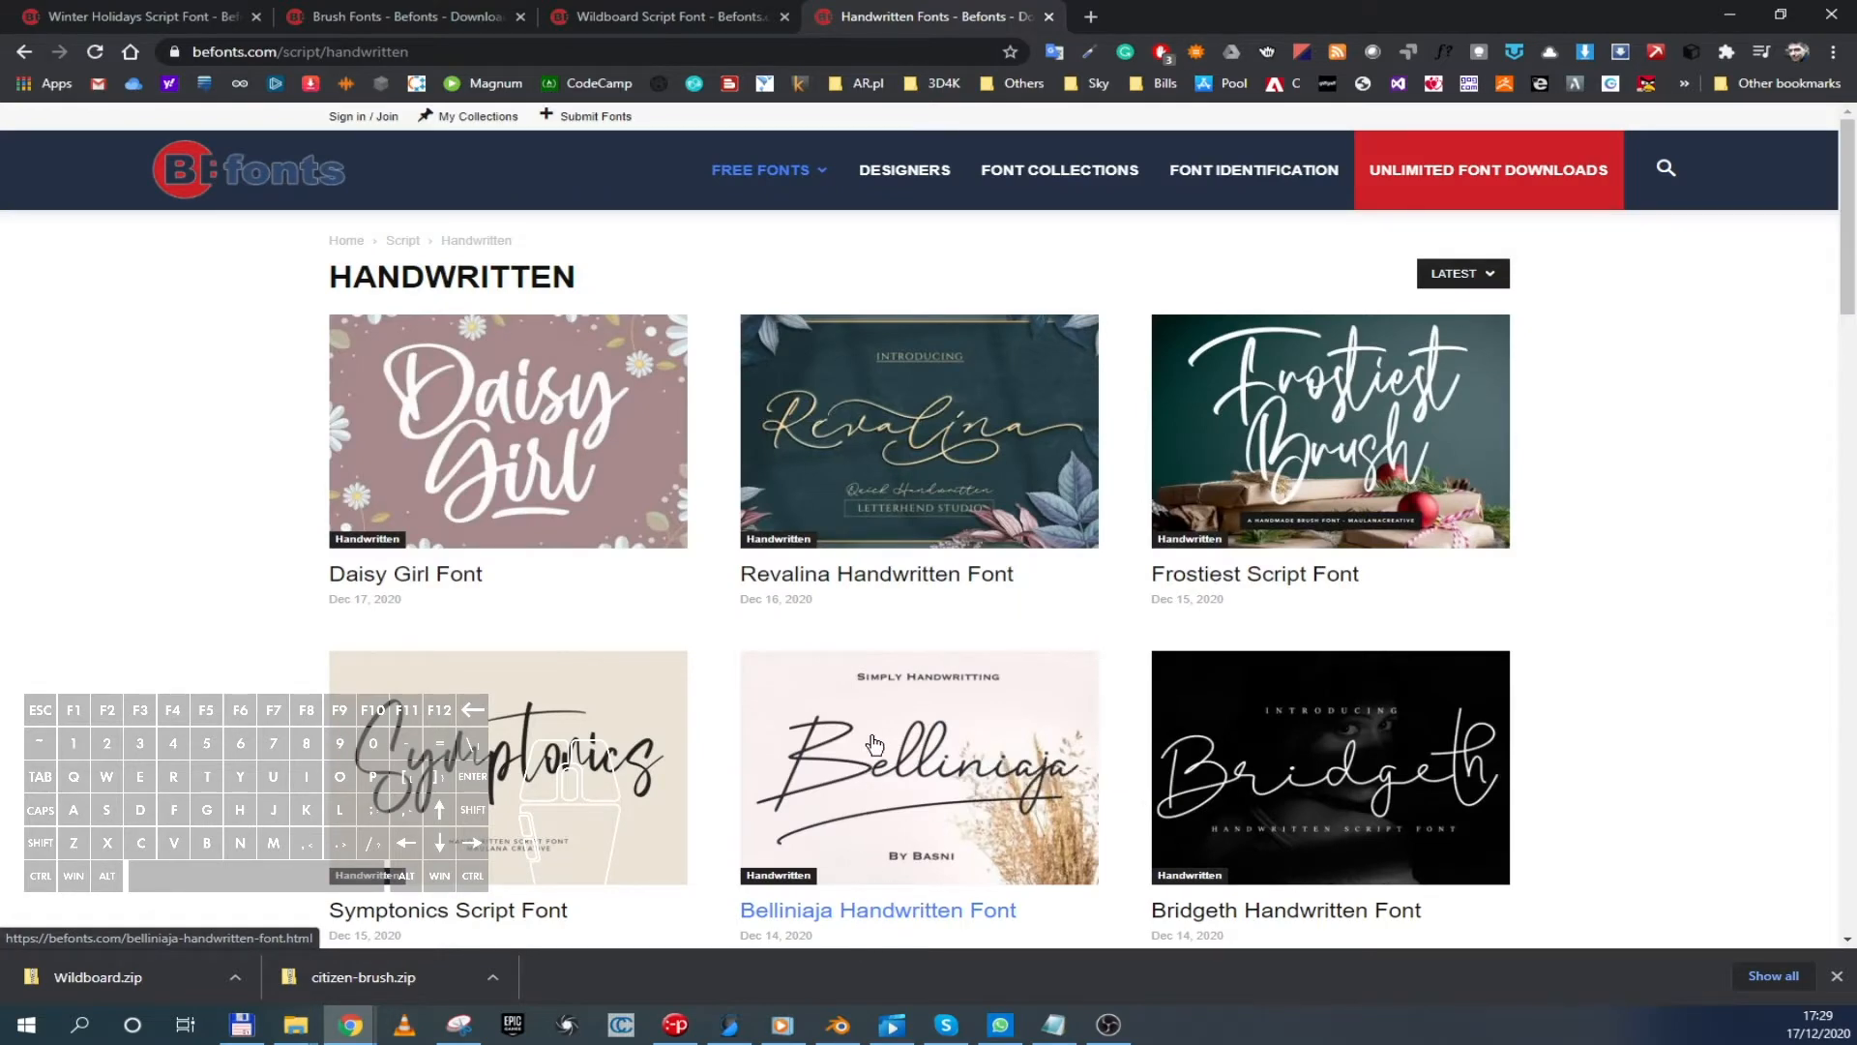
{"action": "scroll", "coordinate": [531, 775], "scroll_direction": "down", "scroll_amount": 10}
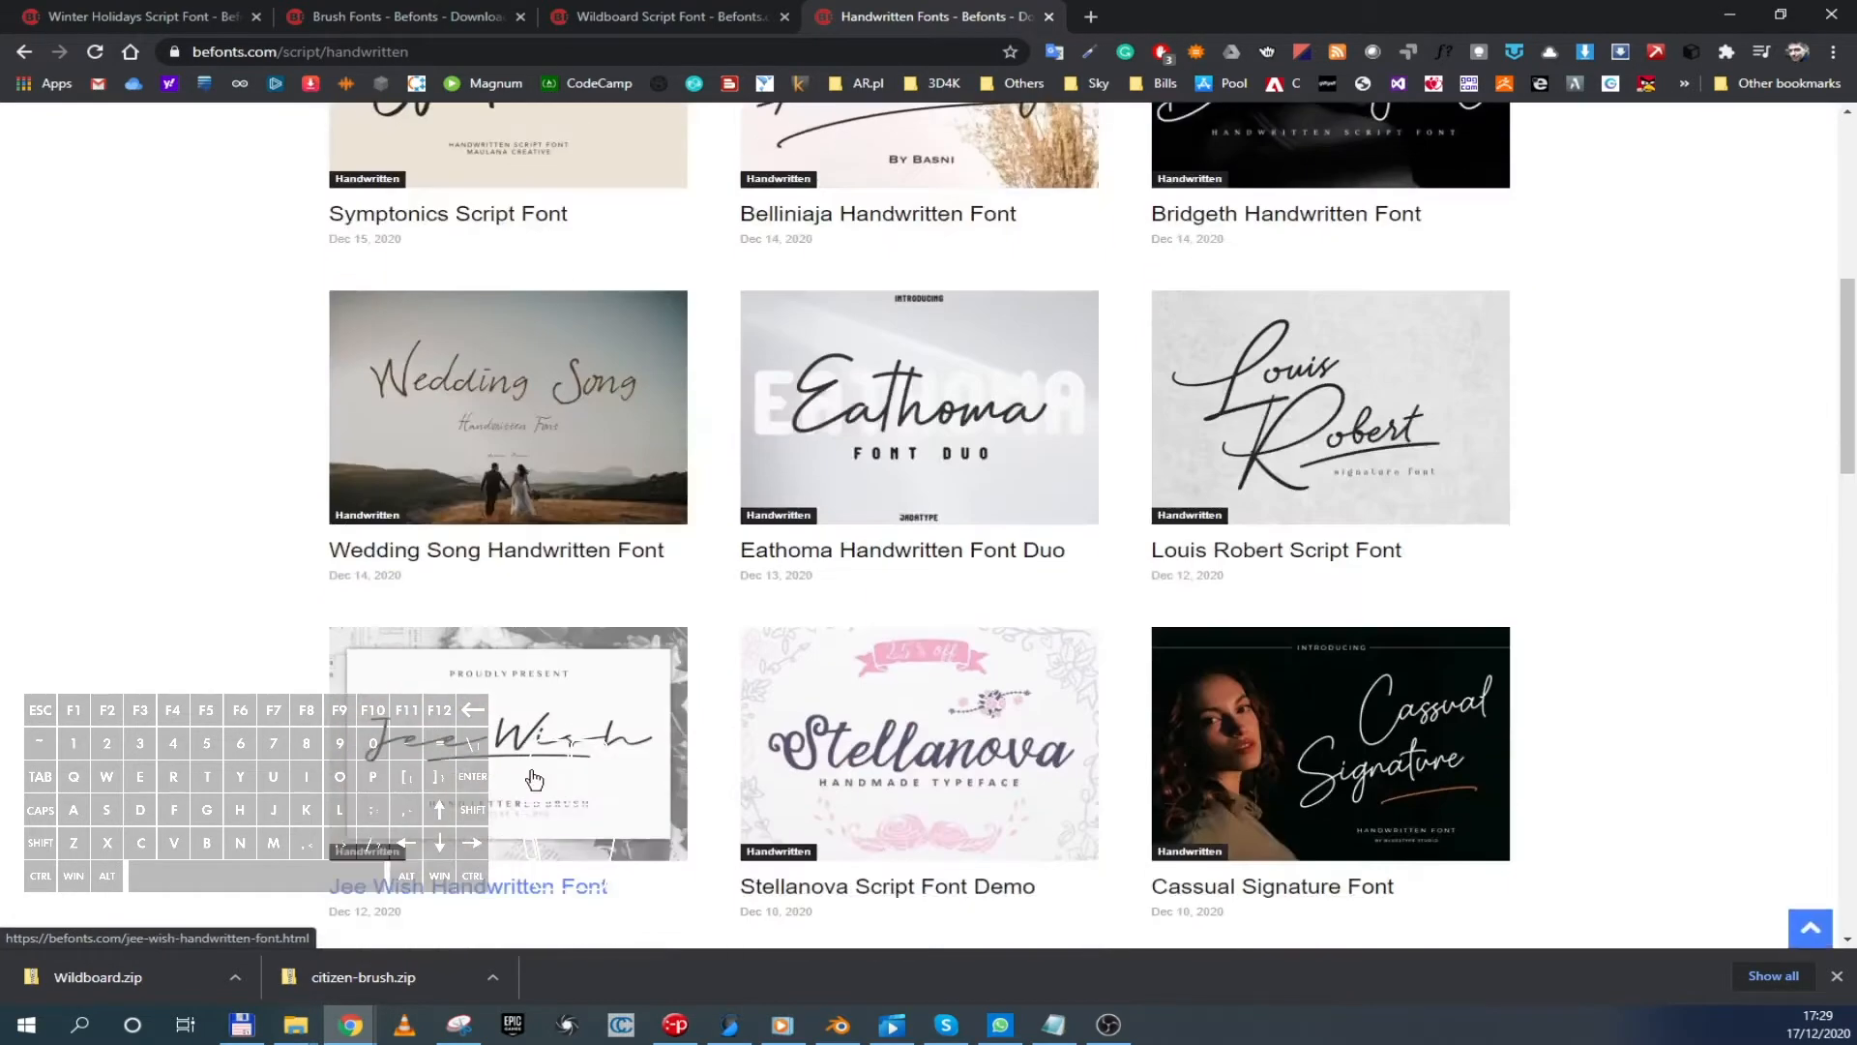
{"action": "scroll", "coordinate": [535, 780], "scroll_direction": "down", "scroll_amount": 5}
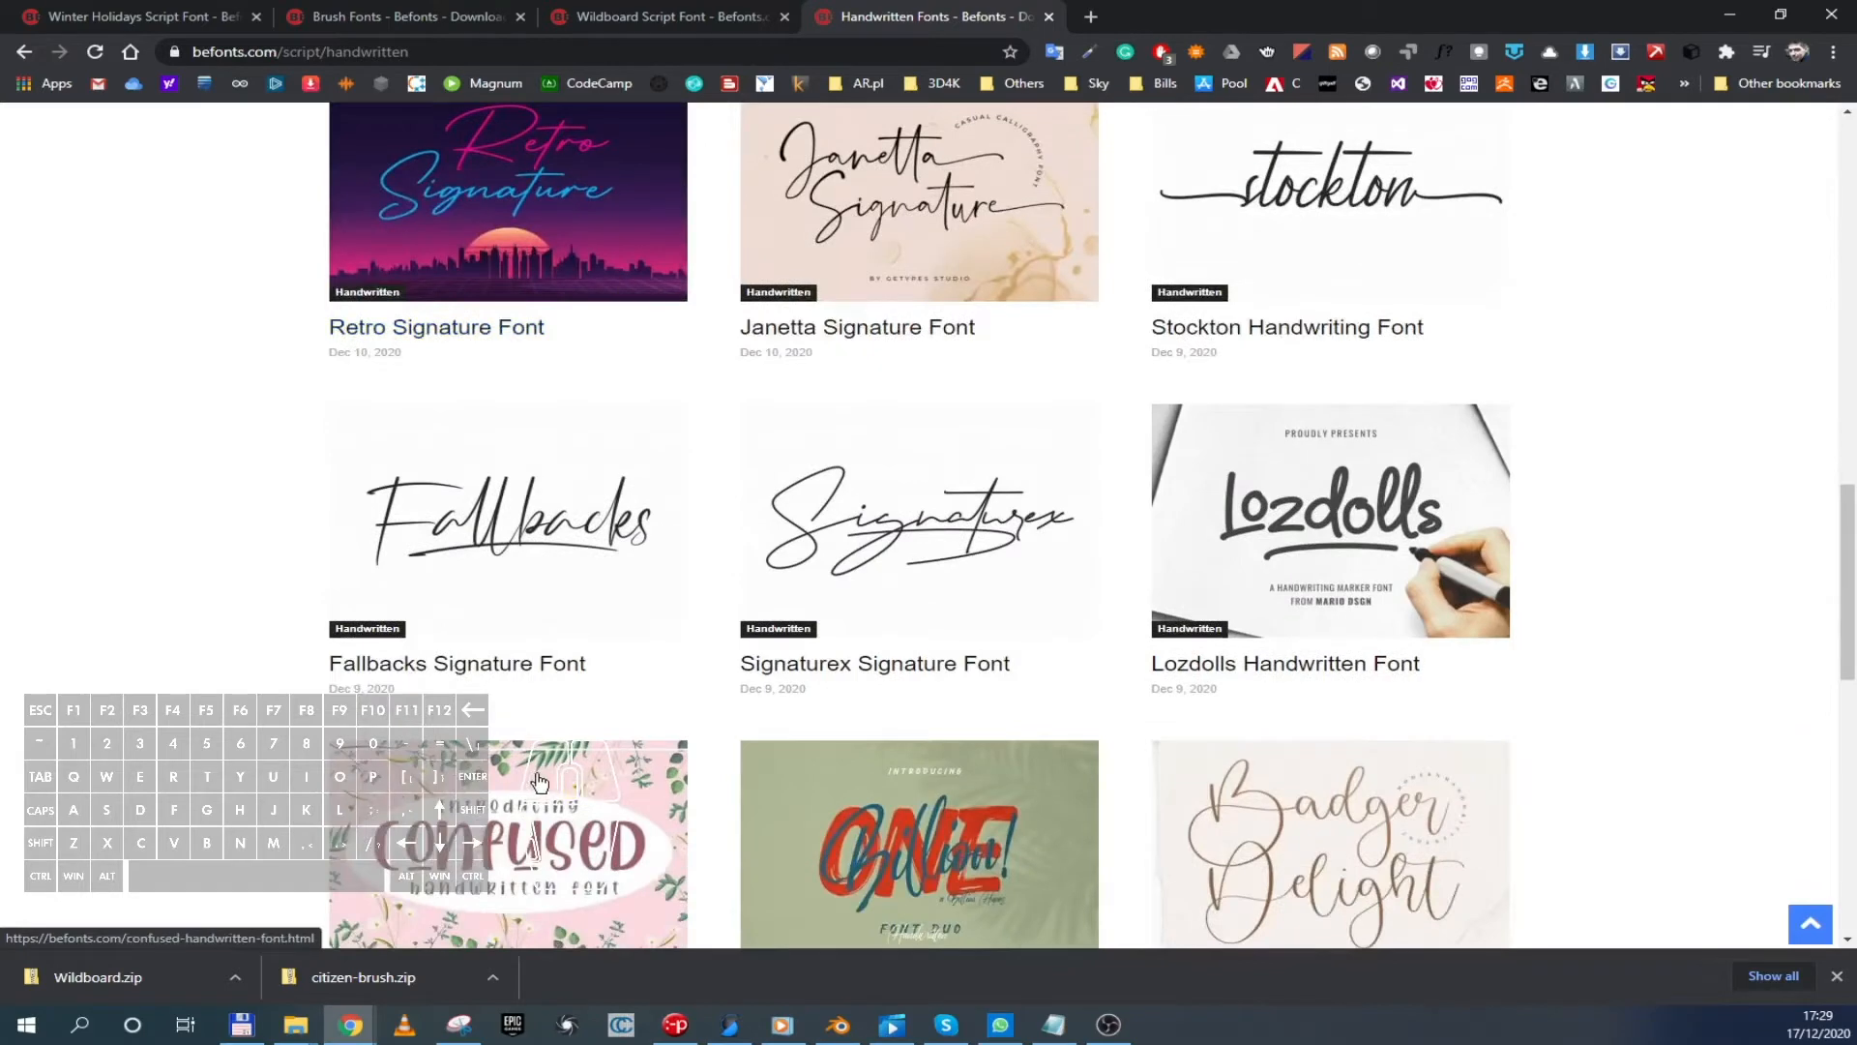
{"action": "left_click", "coordinate": [956, 616]}
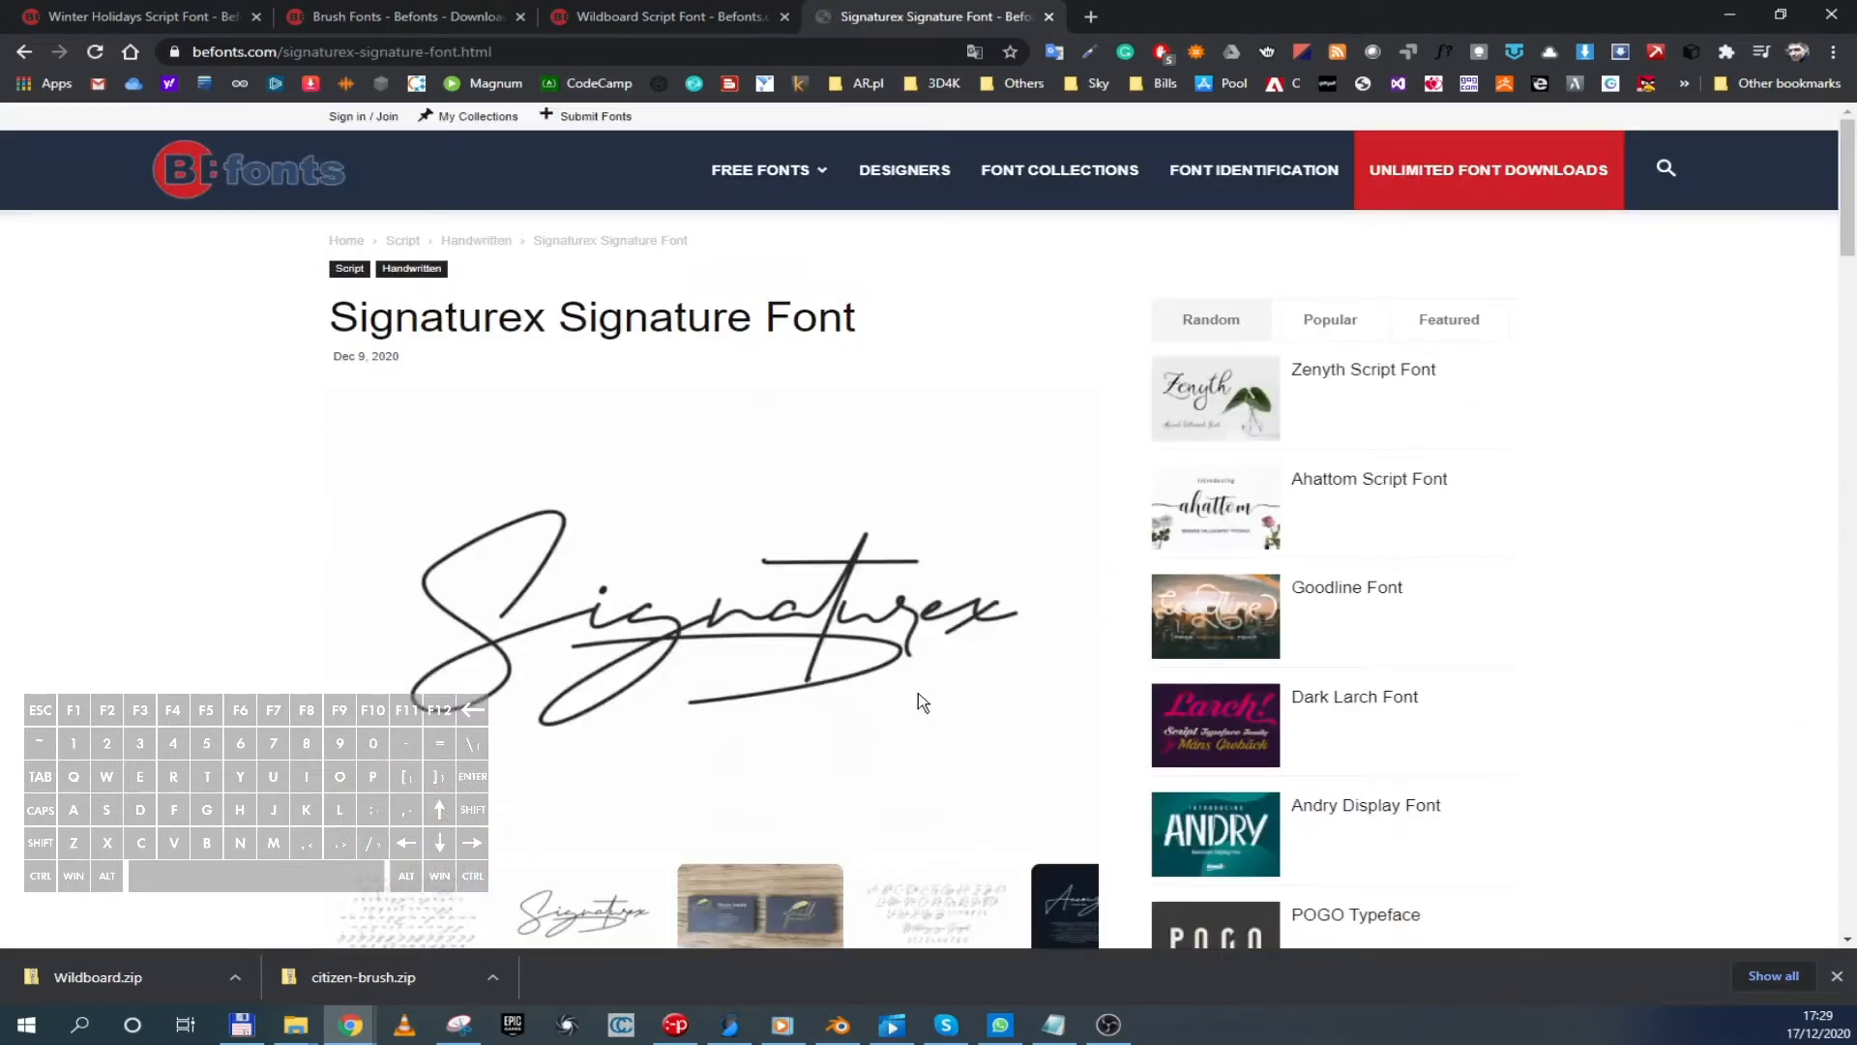
Download the Signaturex Signature Font and save its zip file in the Fonts folder
{"action": "scroll", "coordinate": [911, 694], "scroll_direction": "down", "scroll_amount": 4}
{"action": "scroll", "coordinate": [904, 706], "scroll_direction": "down", "scroll_amount": 15}
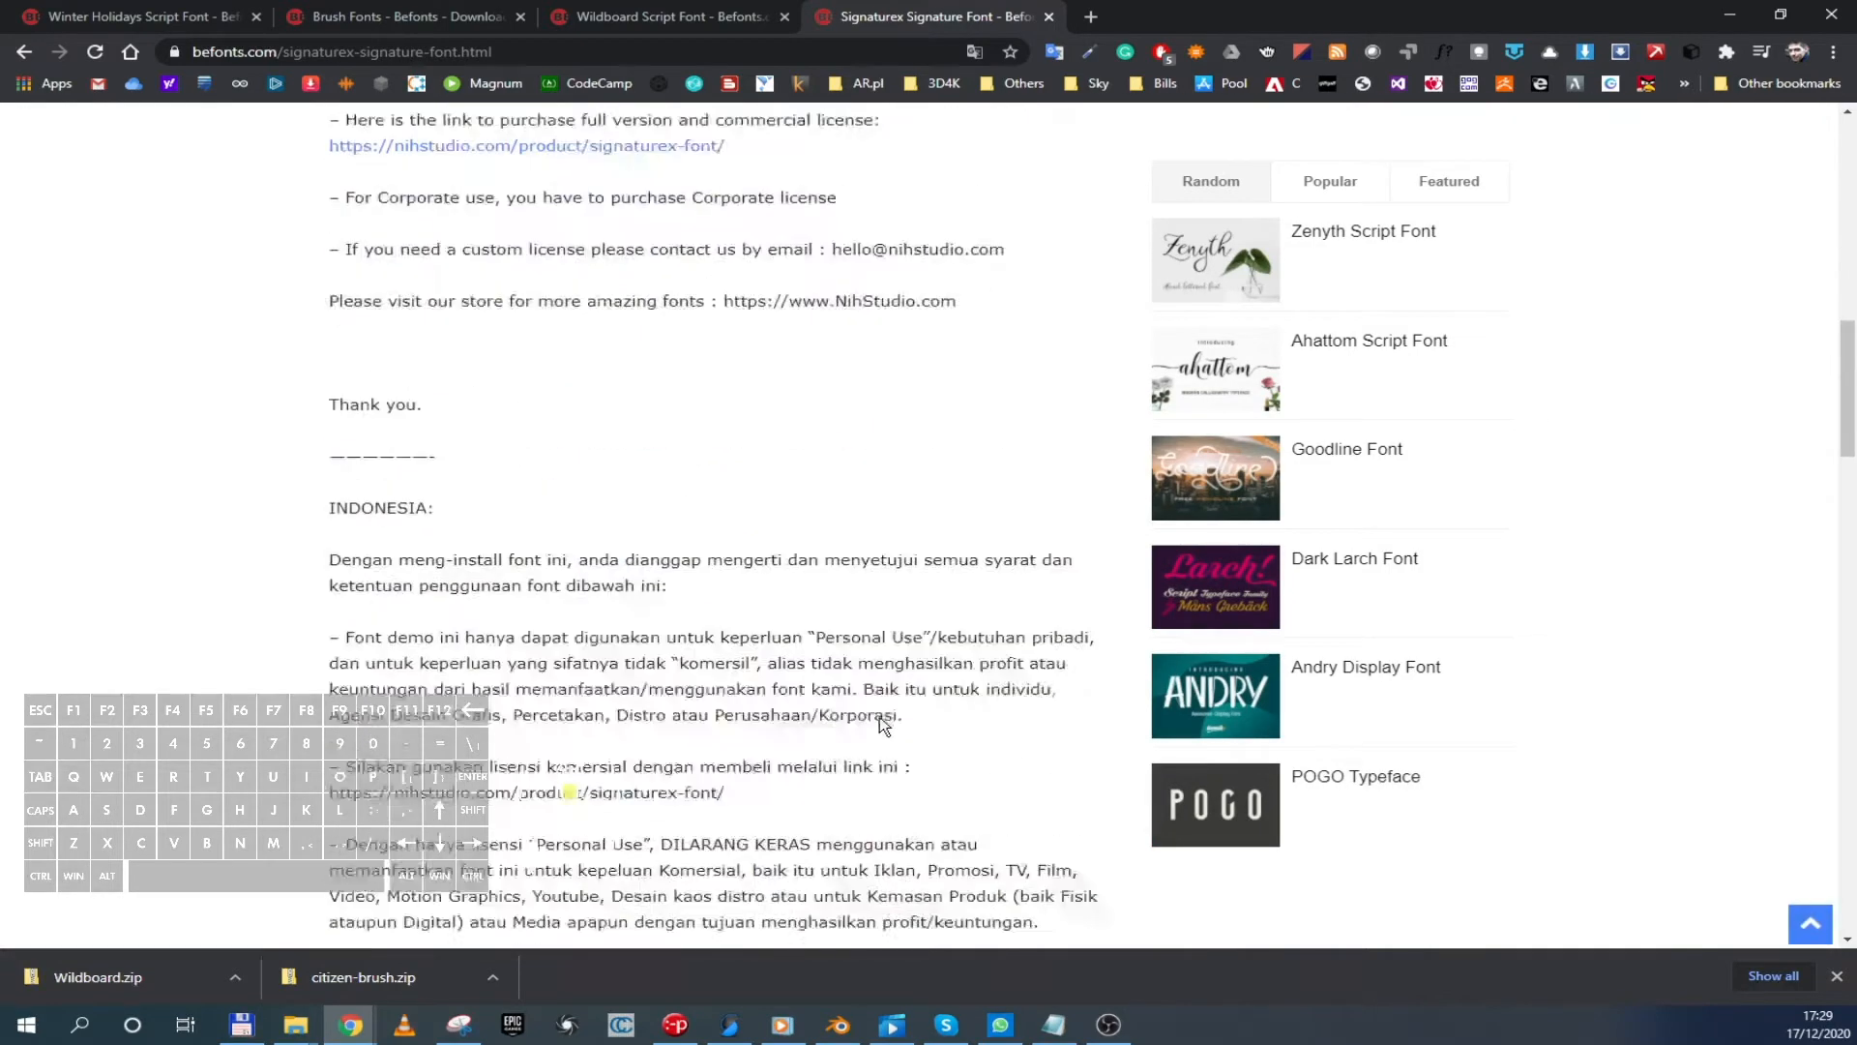
{"action": "scroll", "coordinate": [881, 730], "scroll_direction": "down", "scroll_amount": 2}
{"action": "left_click", "coordinate": [382, 650]}
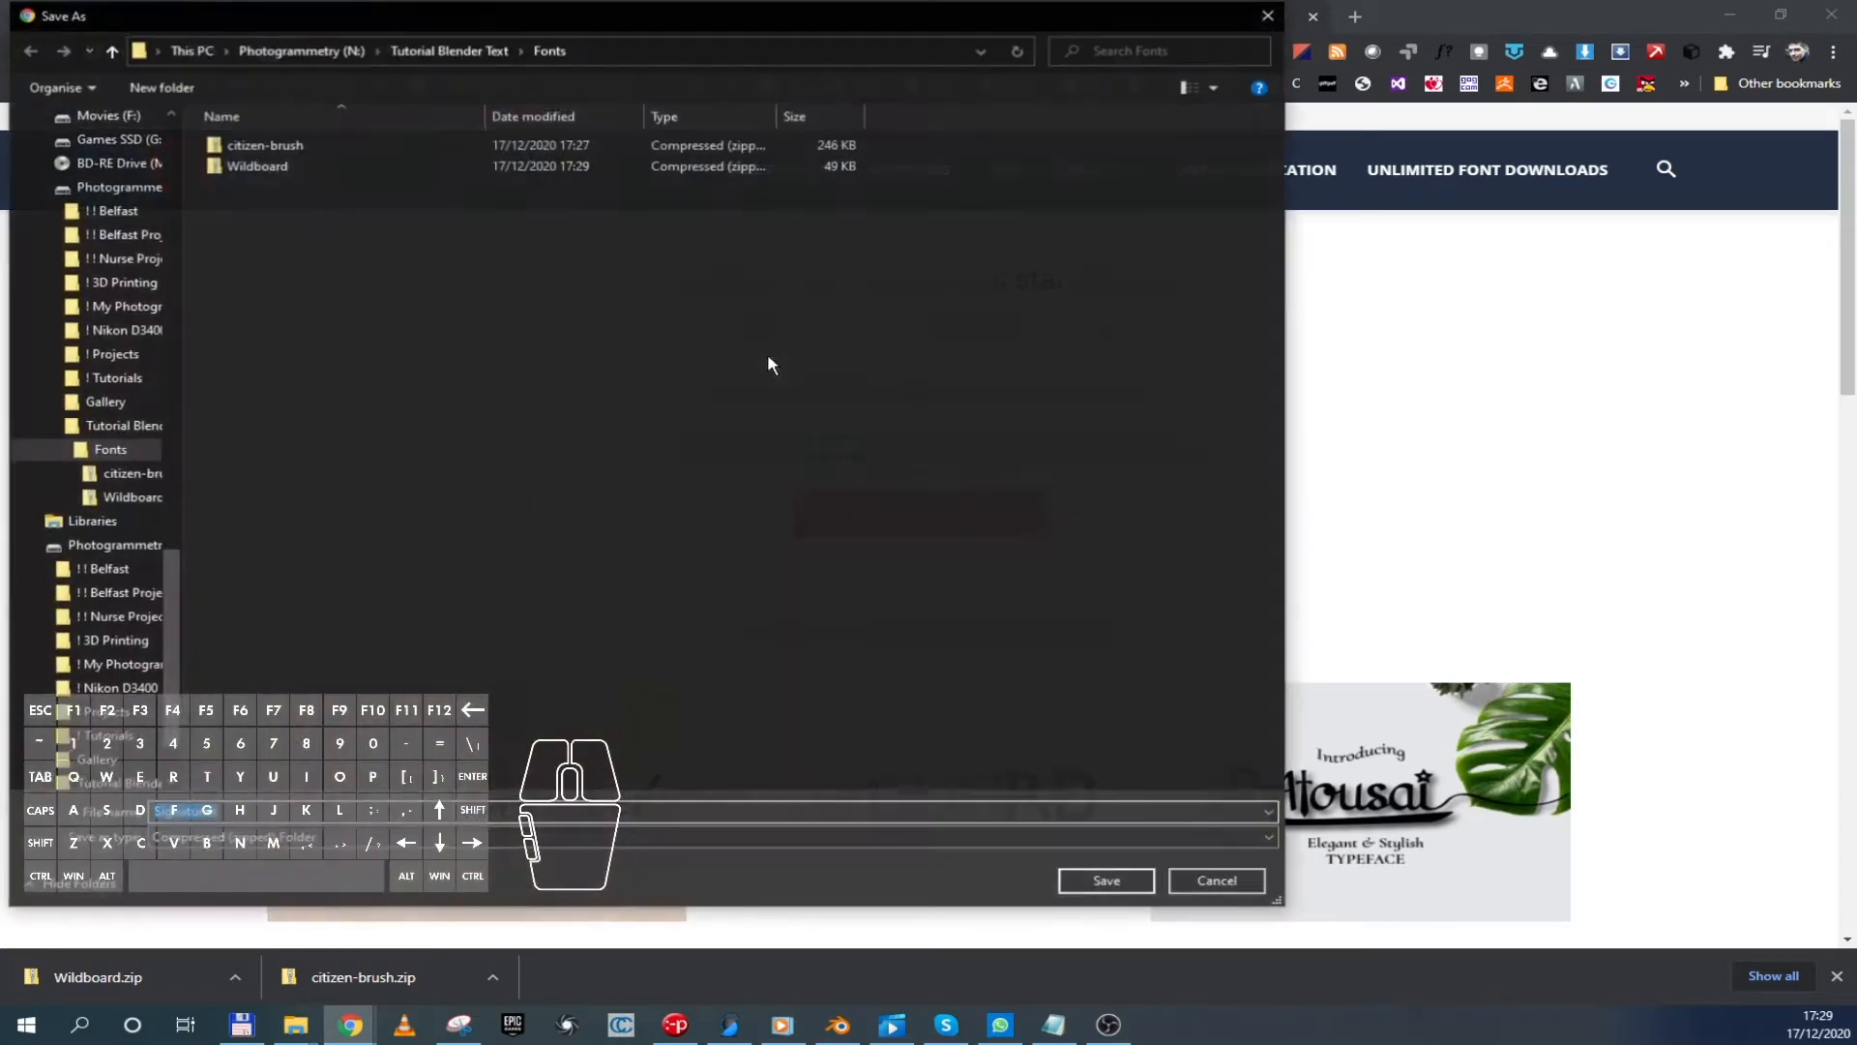
{"action": "left_click", "coordinate": [1108, 881]}
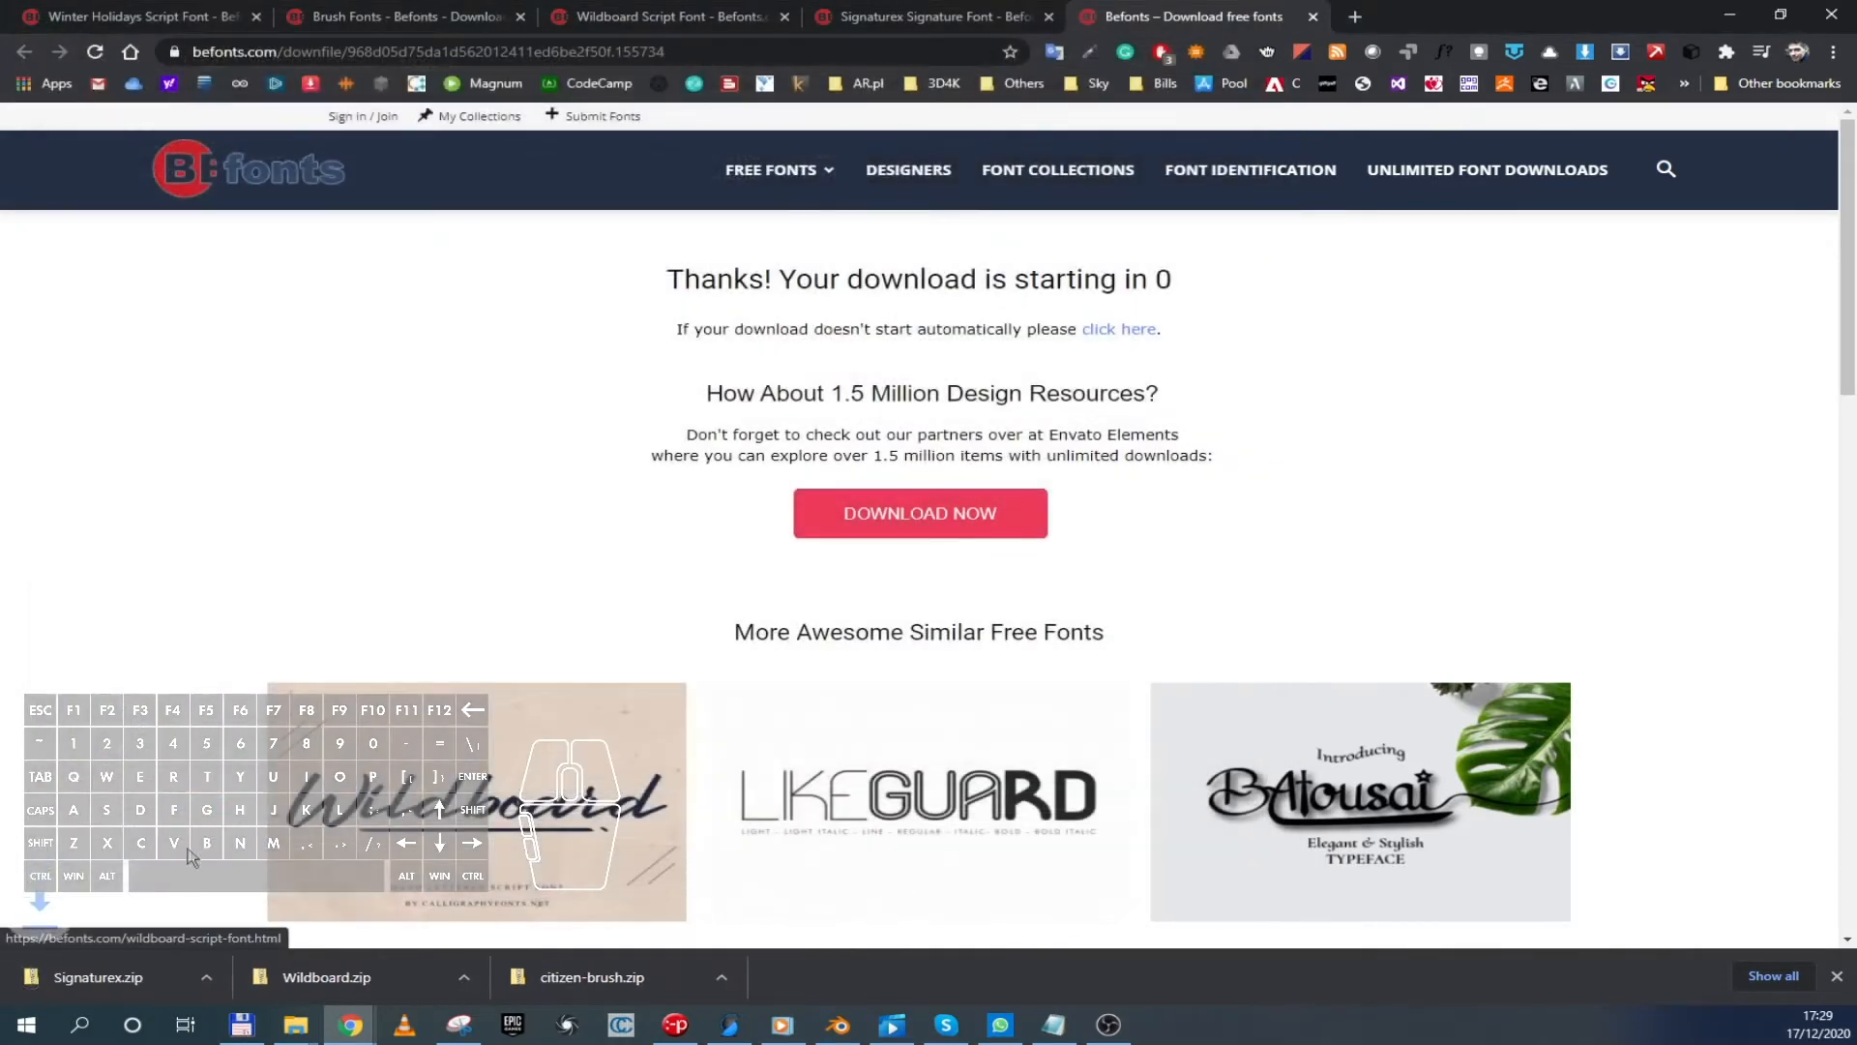
Copy the WildboardDemoRegular font file out of Wildboard.zip into the Fonts folder
{"action": "left_click", "coordinate": [324, 992]}
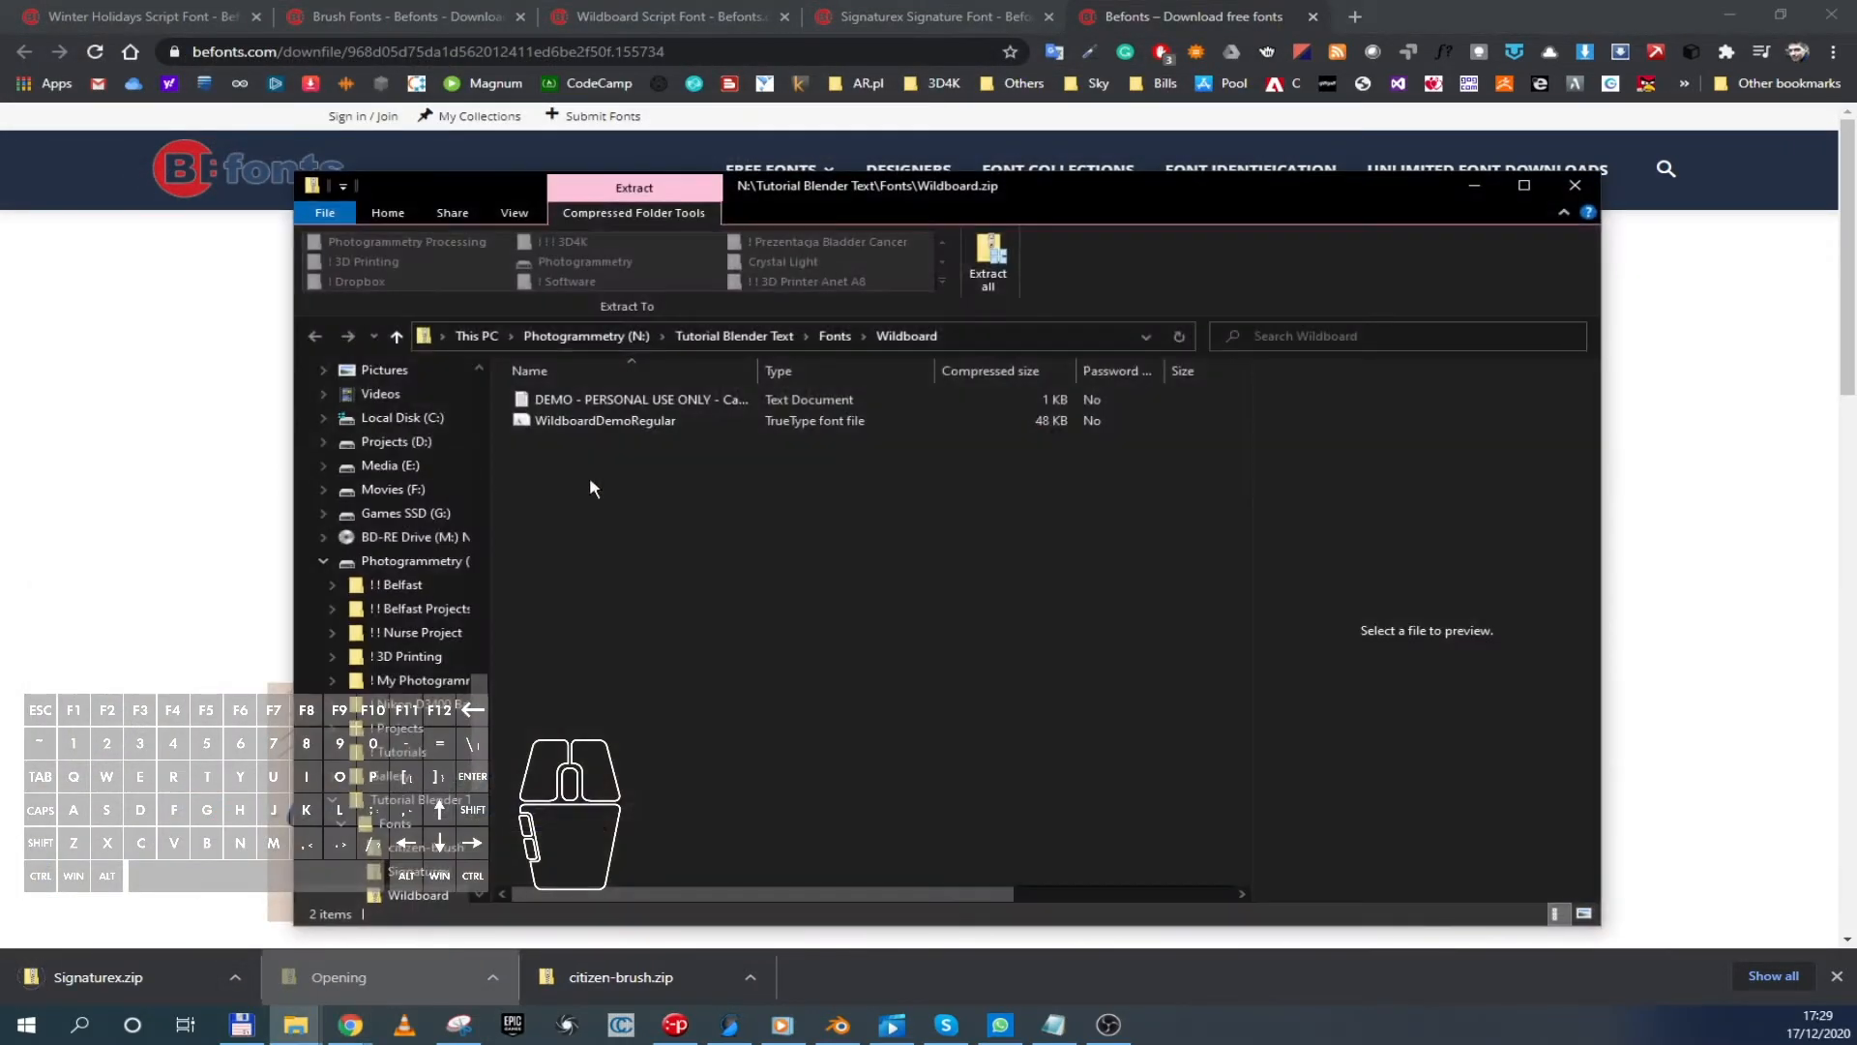
{"action": "left_click", "coordinate": [610, 426]}
{"action": "right_click", "coordinate": [609, 426]}
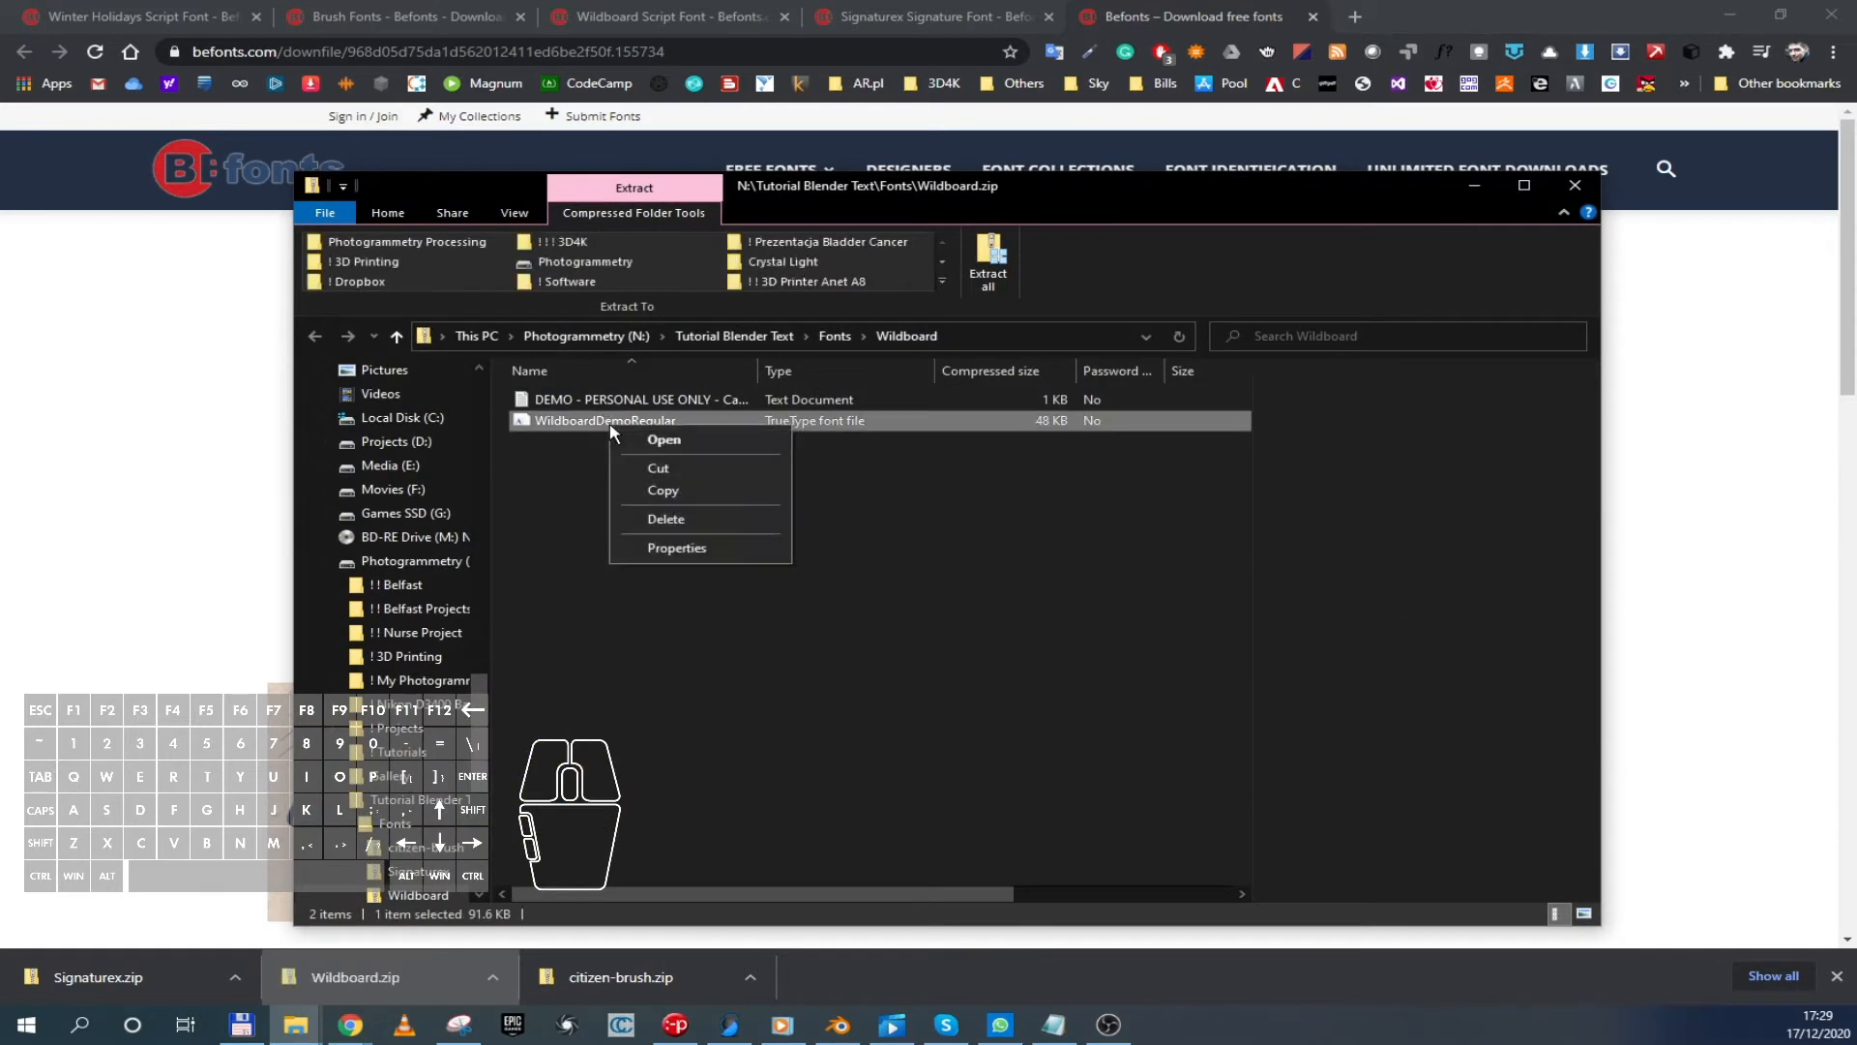
{"action": "left_click", "coordinate": [662, 492]}
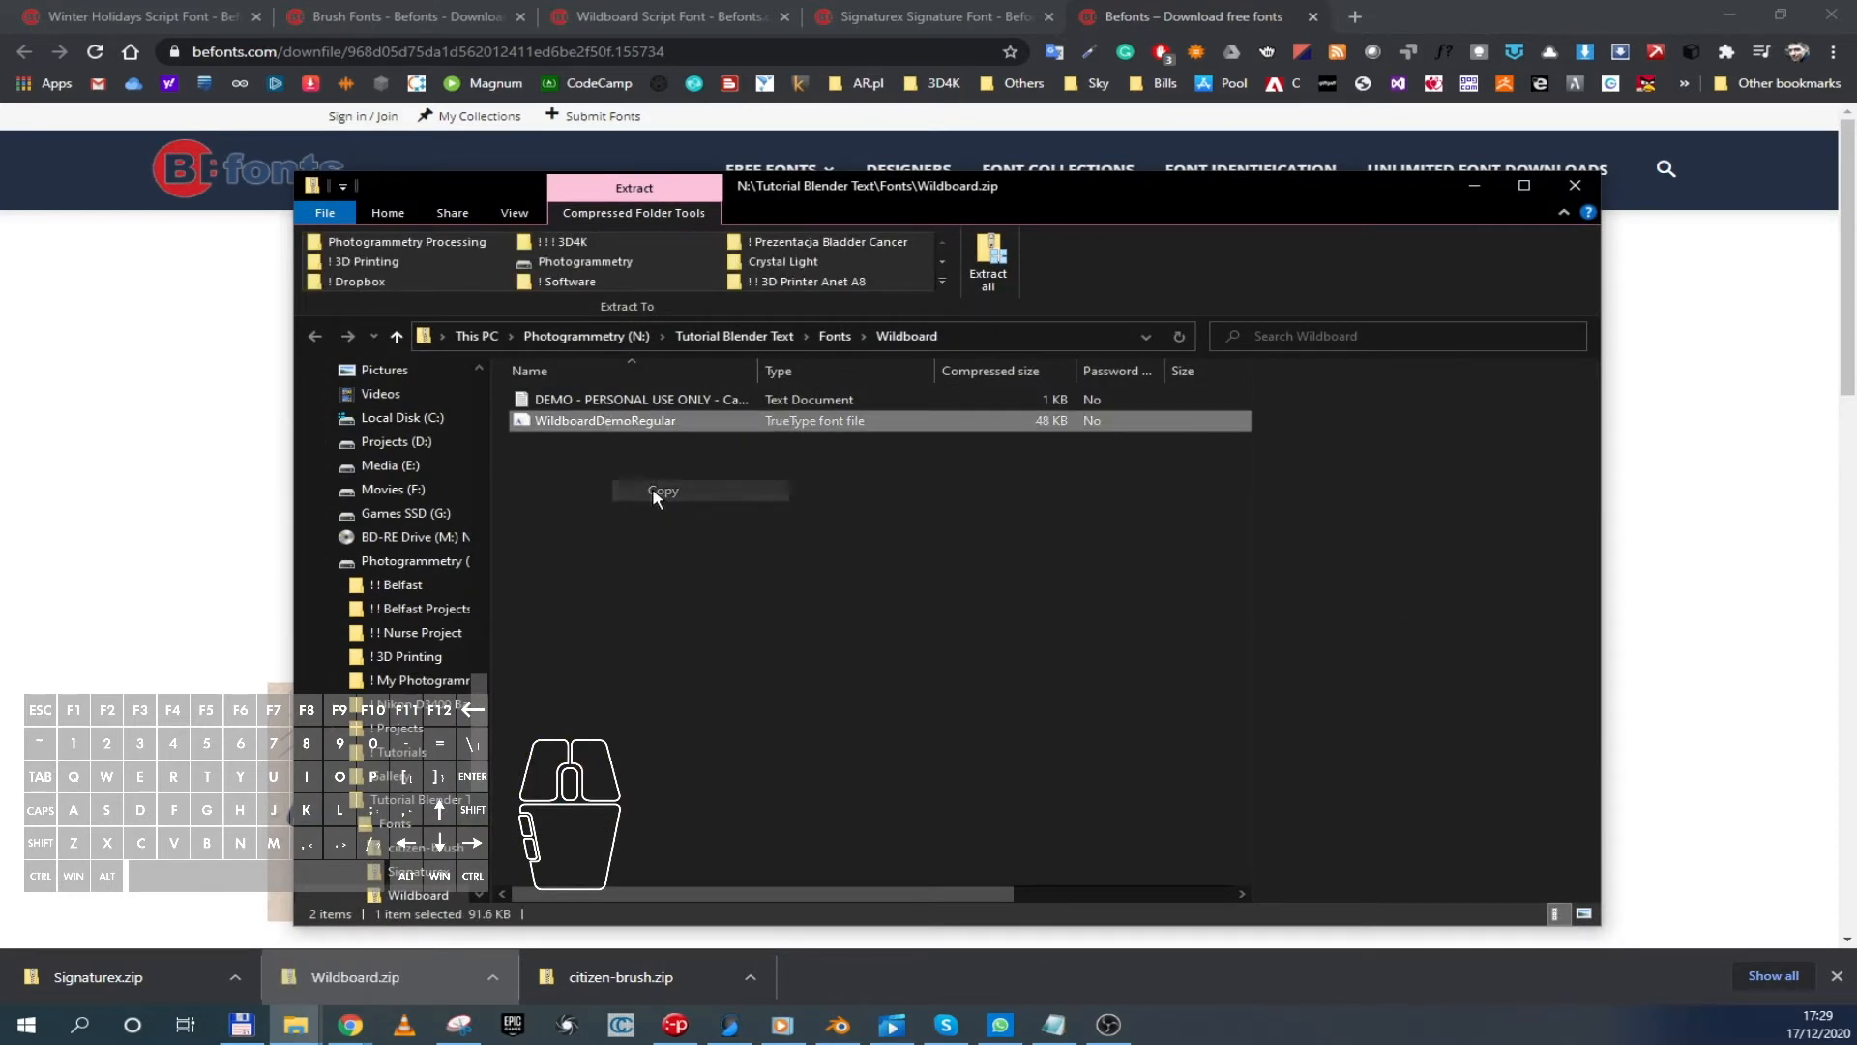
{"action": "left_click", "coordinate": [832, 339]}
{"action": "left_click", "coordinate": [754, 694]}
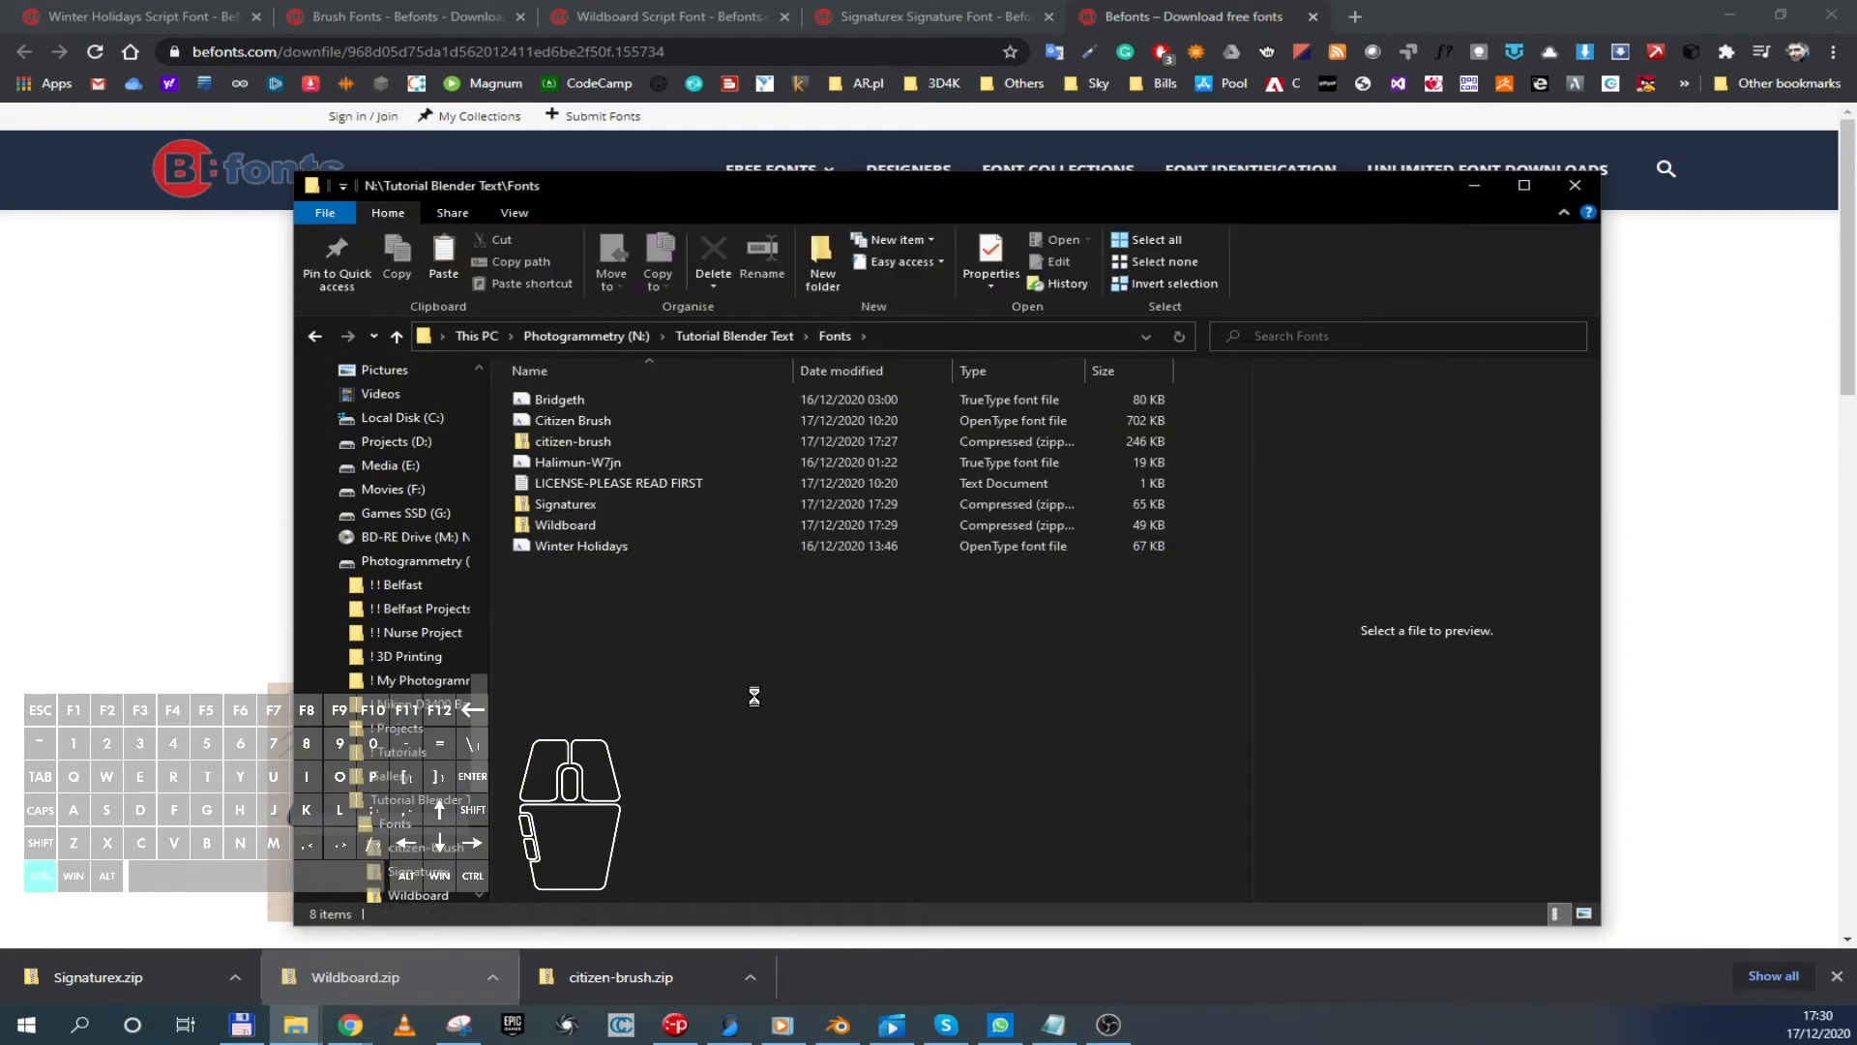
{"action": "key", "text": "ctrl+v"}
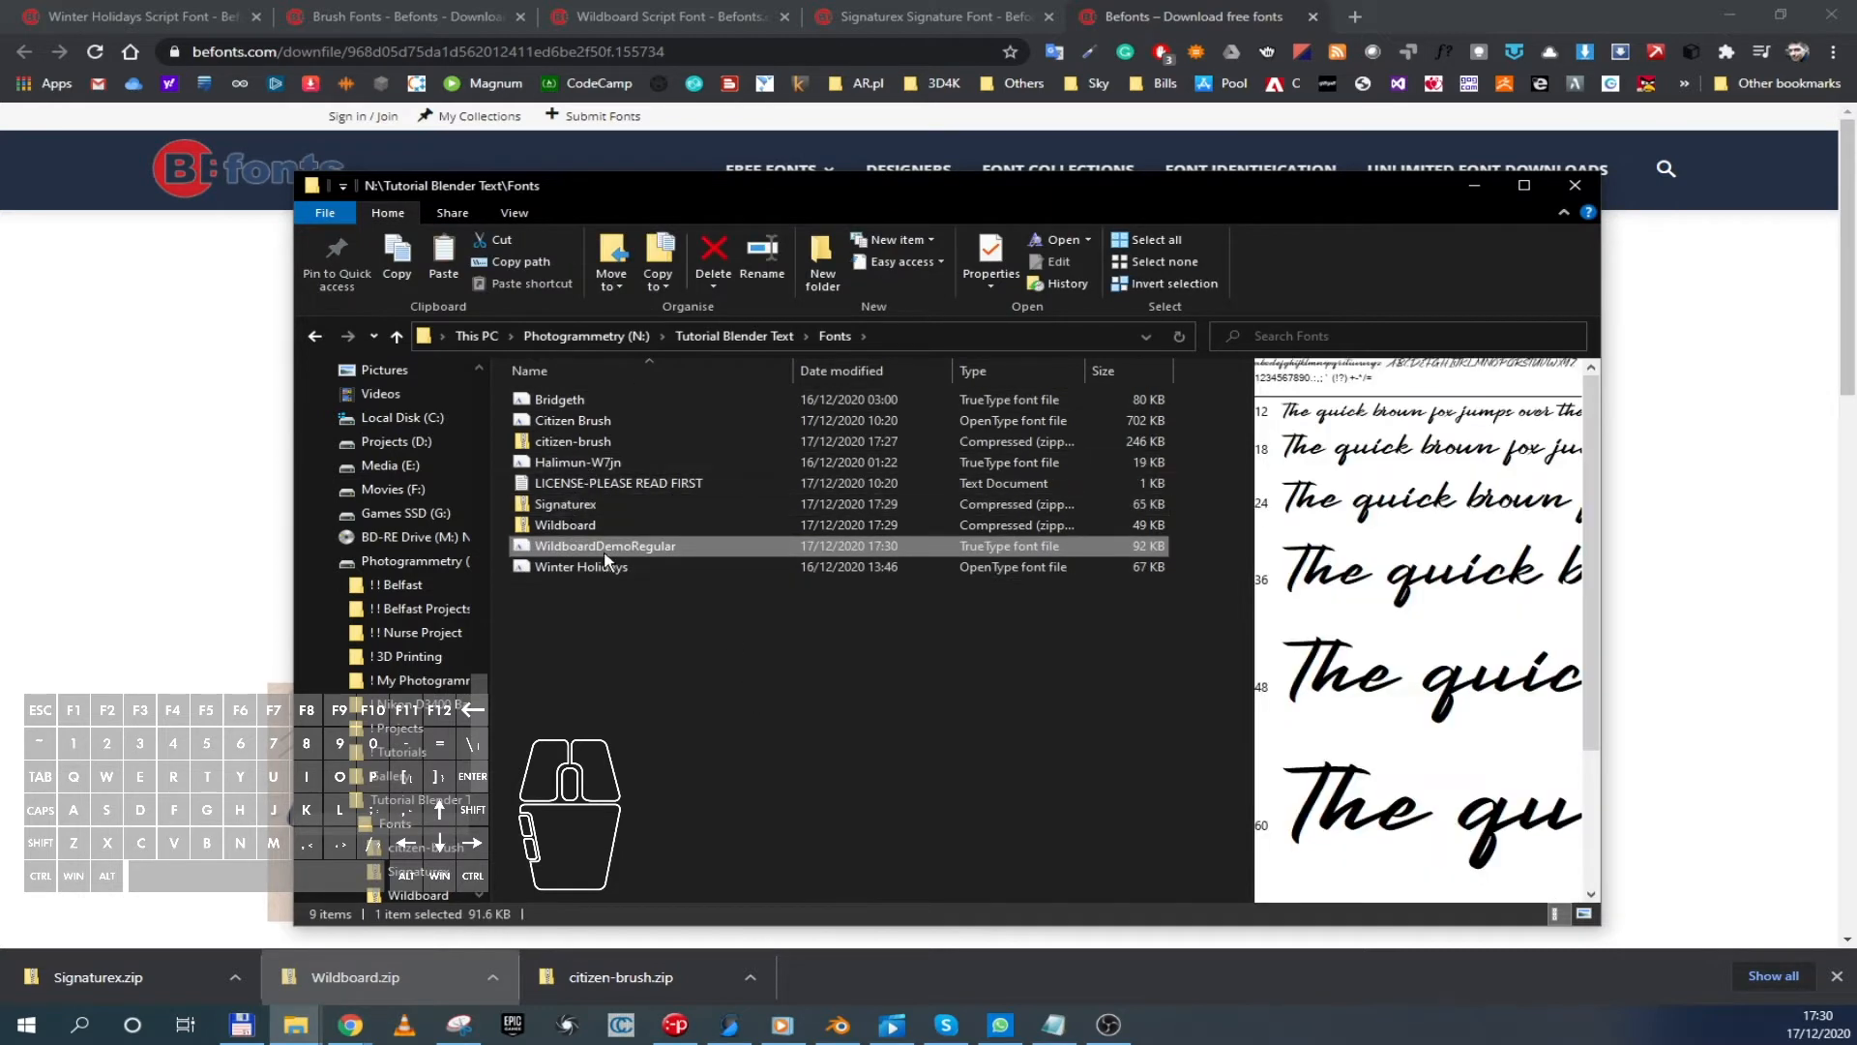
Copy the SignaturexDemoRegular font file out of the Signaturex archive into the Fonts folder, and minimise the file window
{"action": "double_click", "coordinate": [580, 504]}
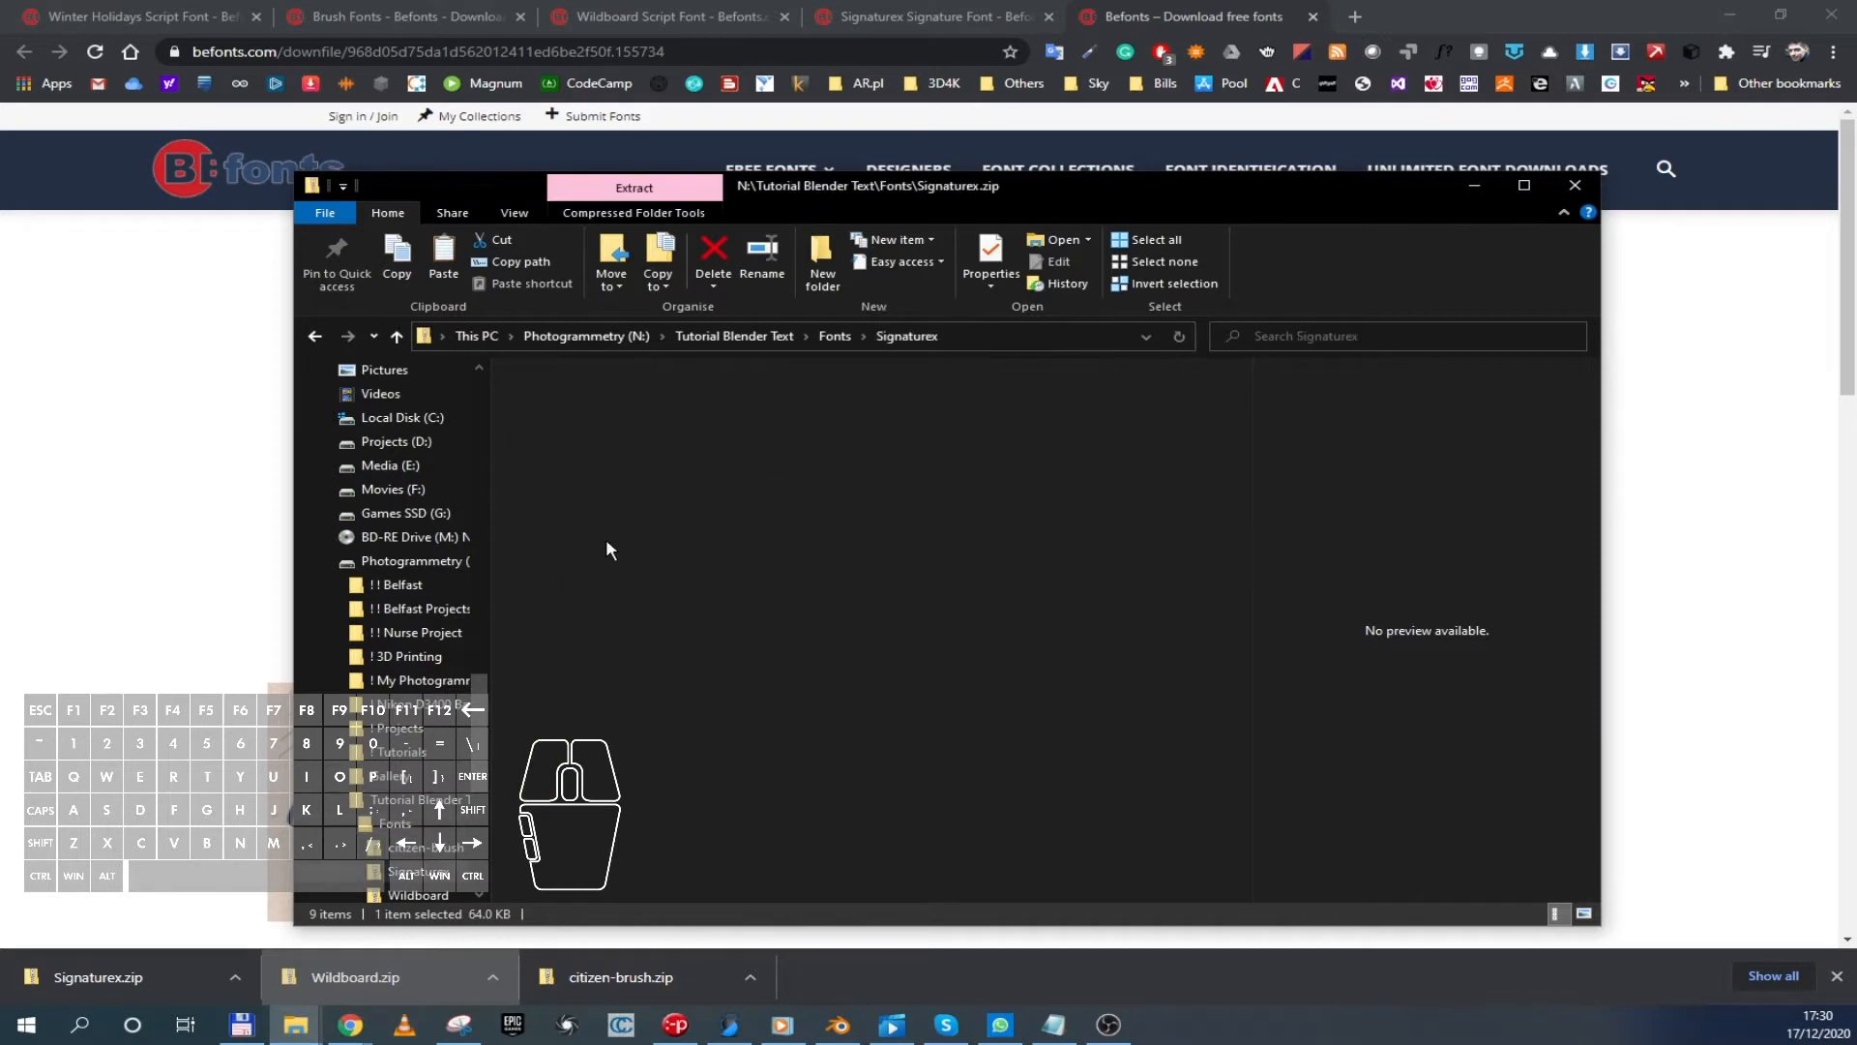
{"action": "left_click", "coordinate": [579, 422]}
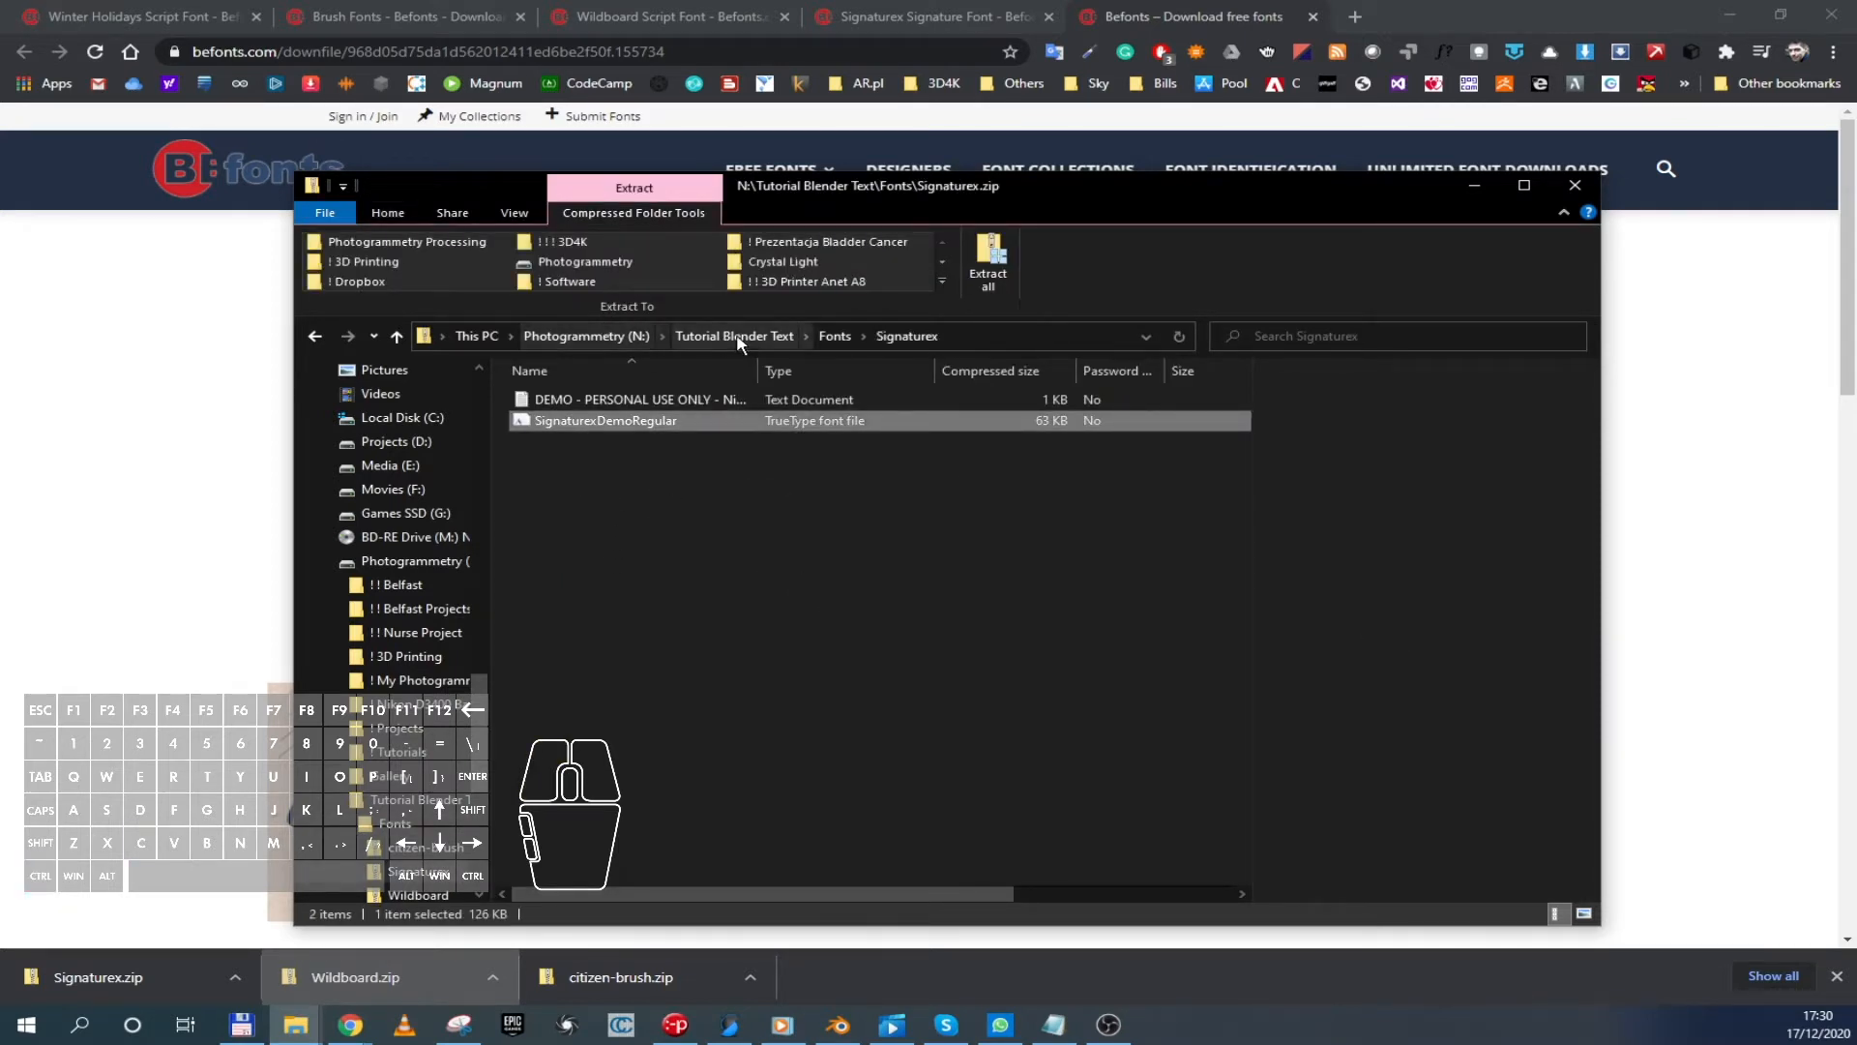
{"action": "left_click", "coordinate": [834, 336]}
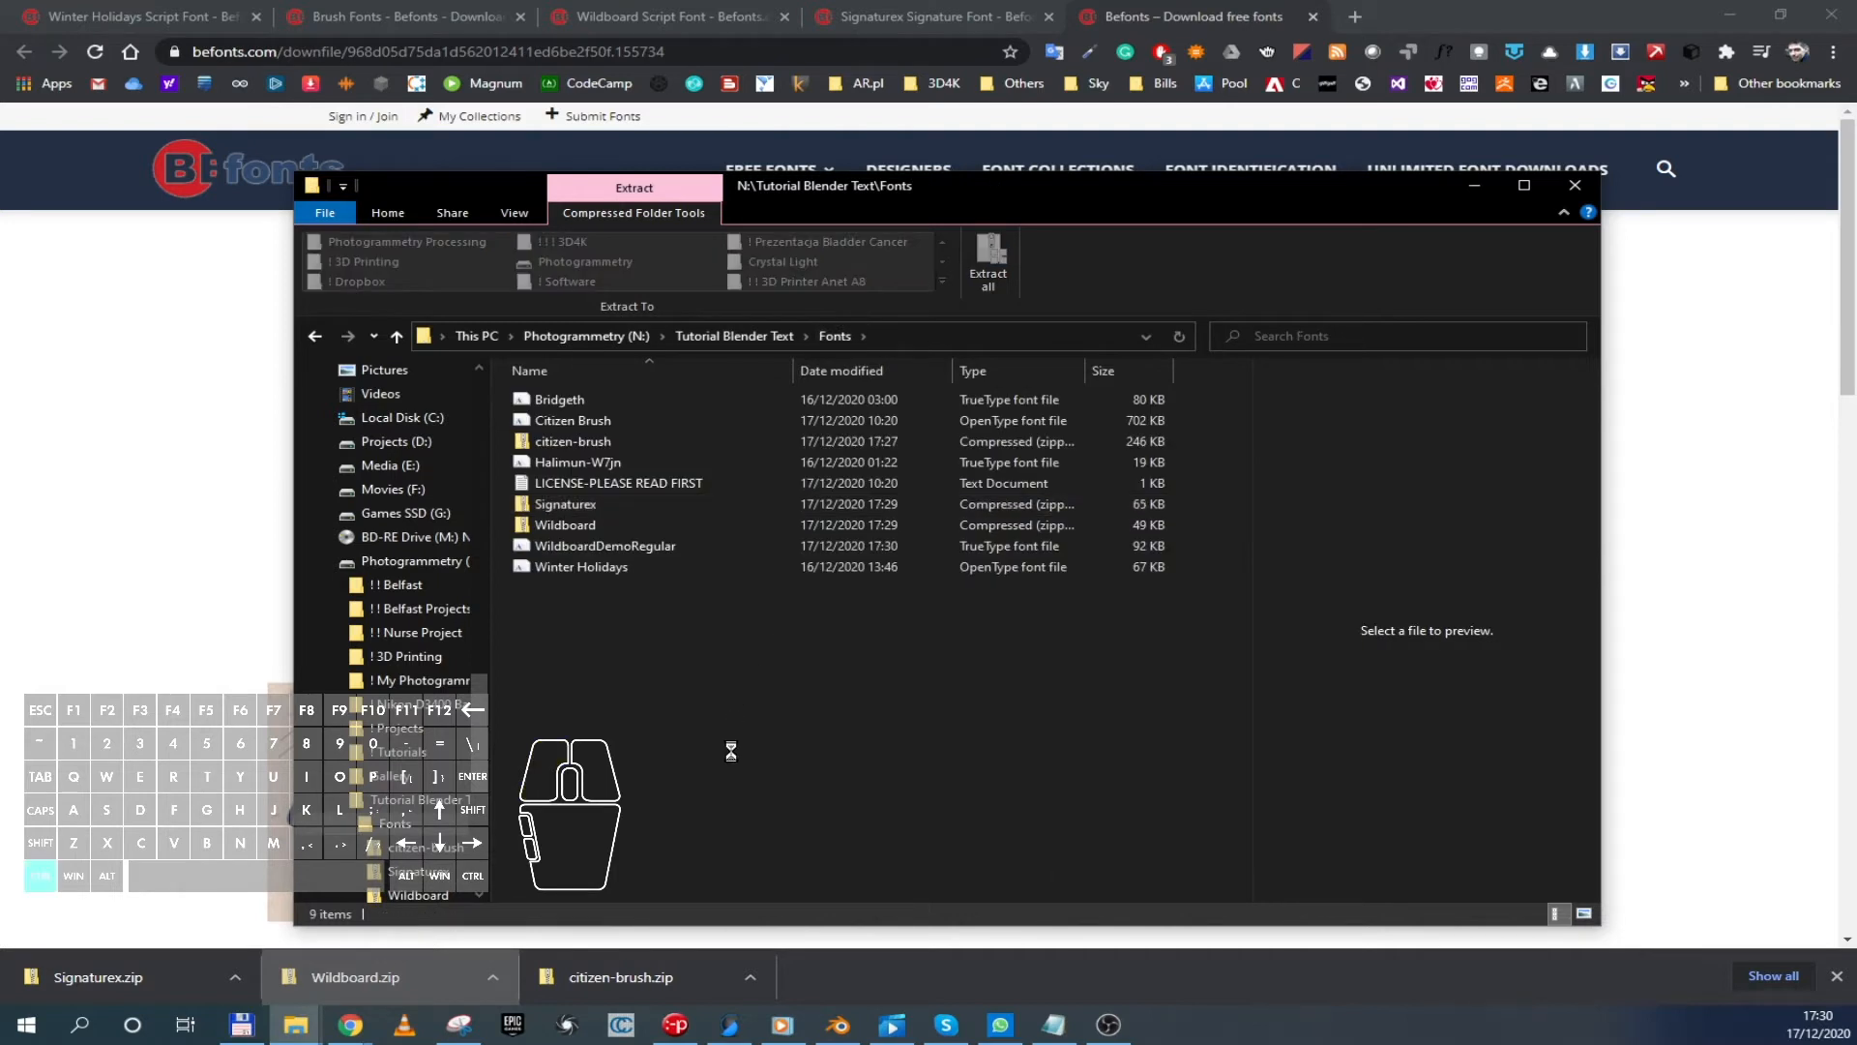
{"action": "key", "text": "ctrl+v"}
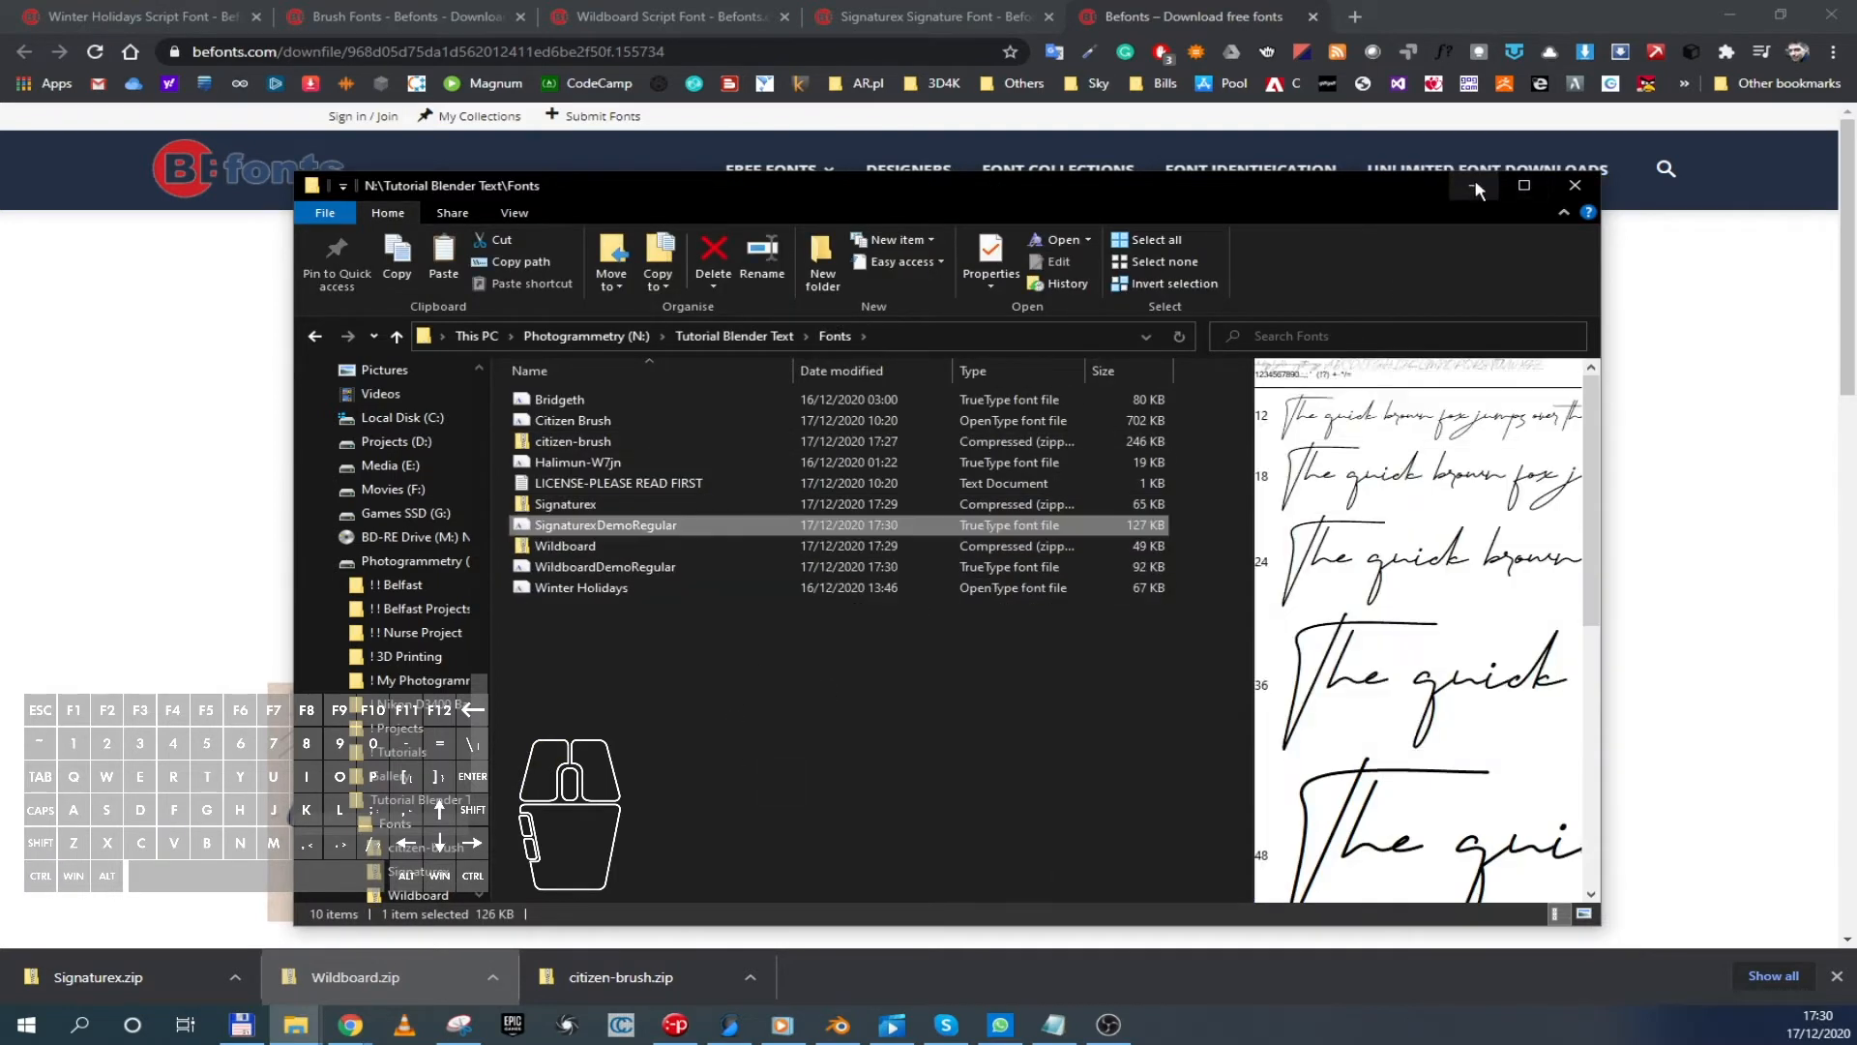
{"action": "left_click", "coordinate": [1483, 186]}
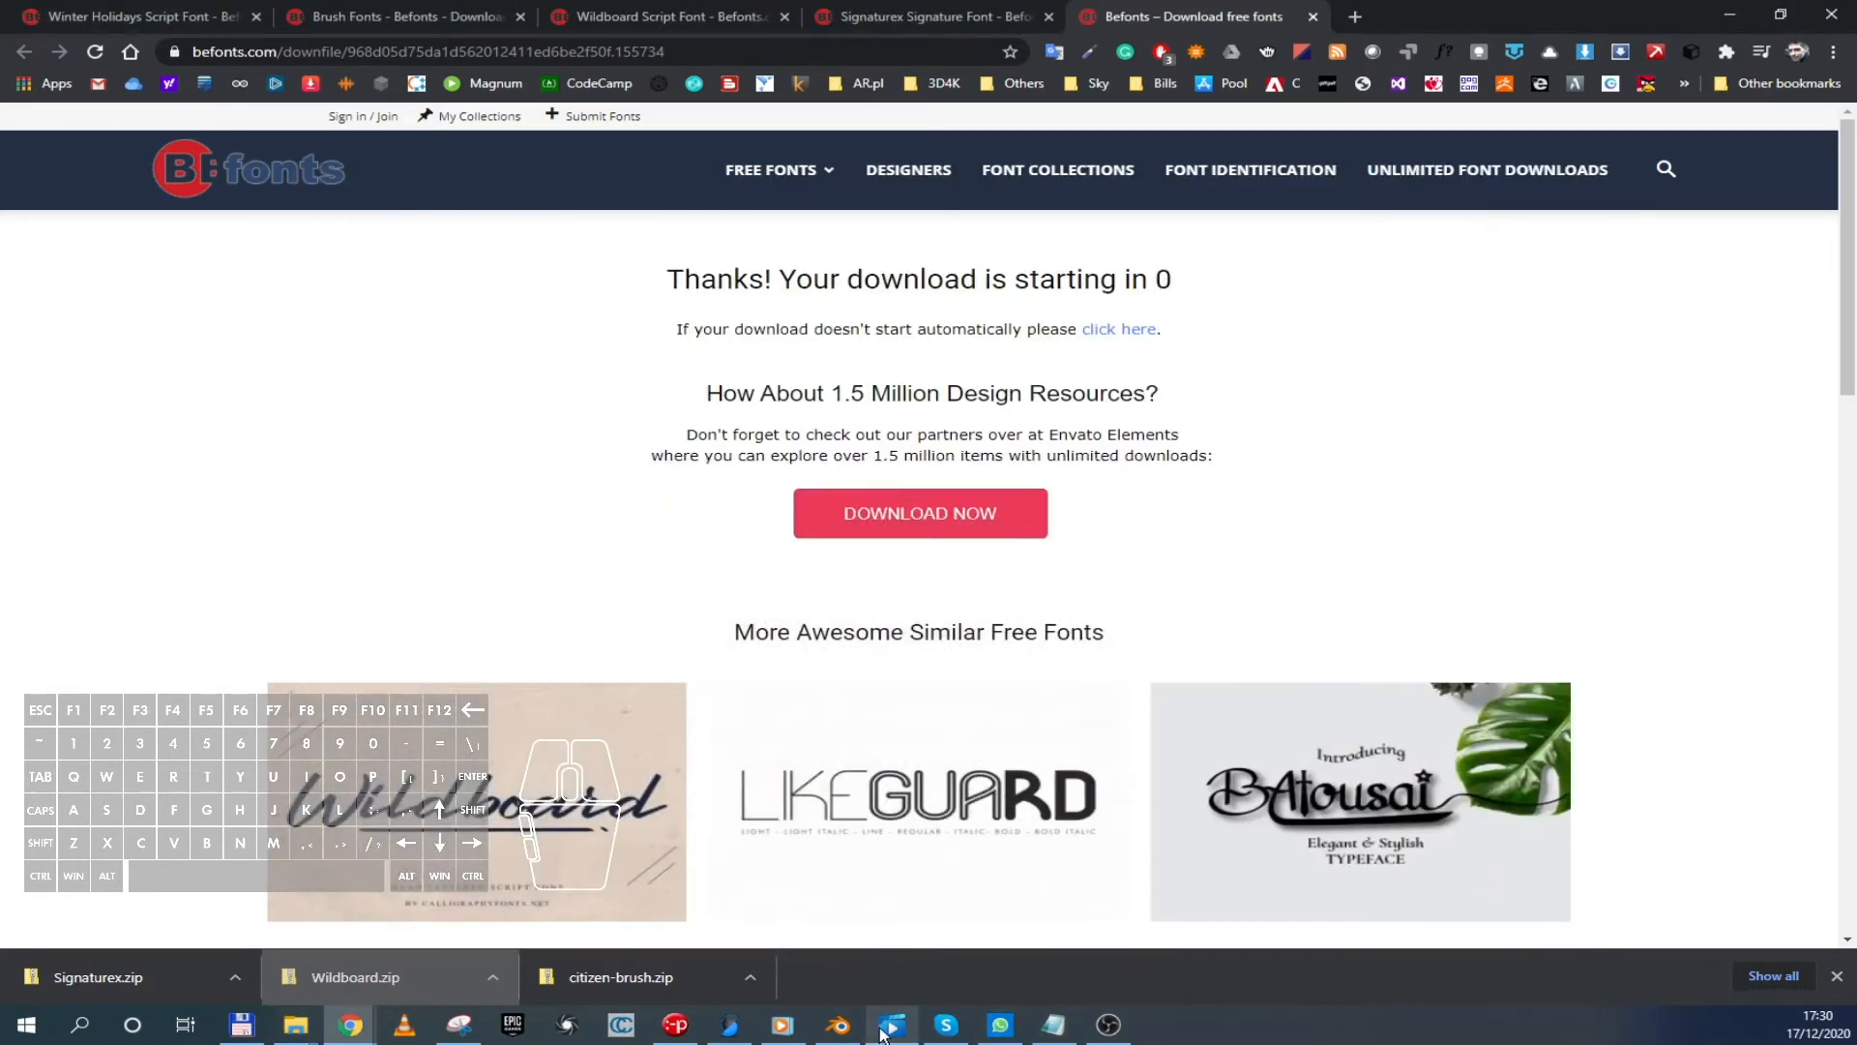
Switch to Blender, dismiss the splash screen and delete the default cube
{"action": "left_click", "coordinate": [838, 1024]}
{"action": "left_click", "coordinate": [799, 241]}
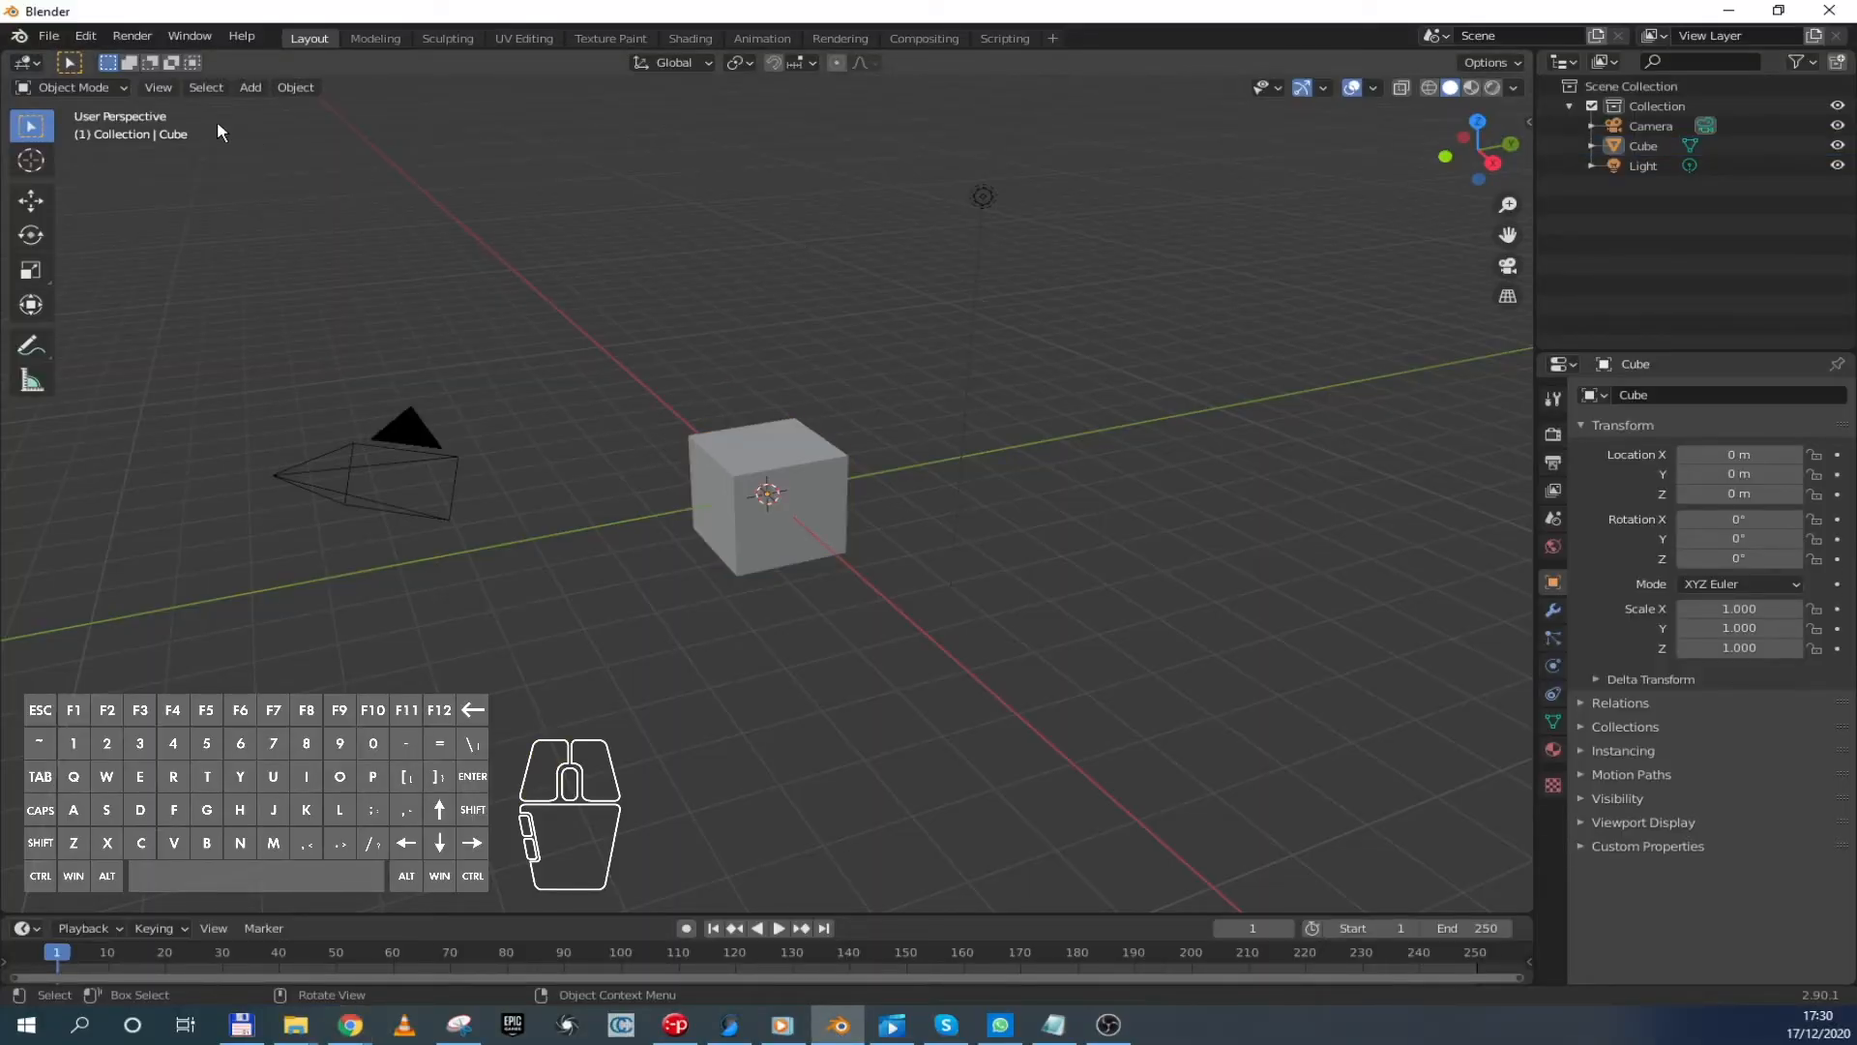
{"action": "left_click", "coordinate": [788, 453]}
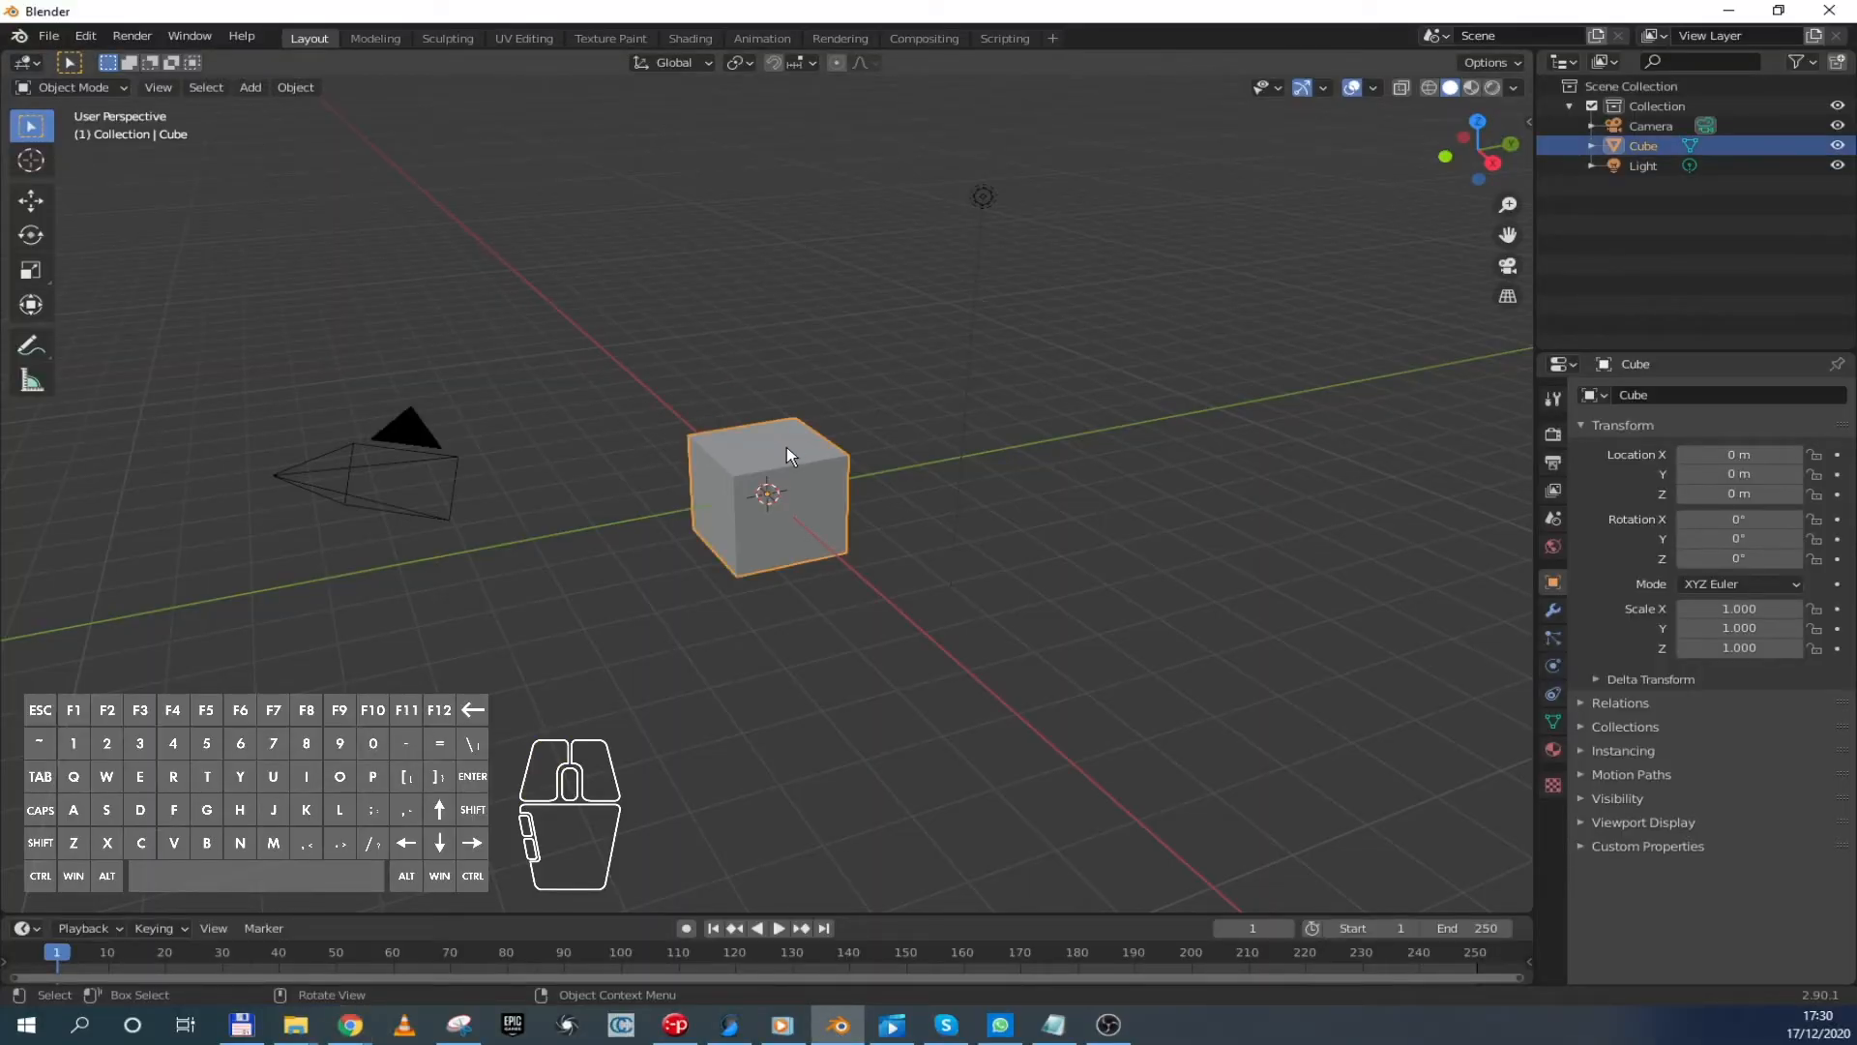
{"action": "key", "text": "Delete"}
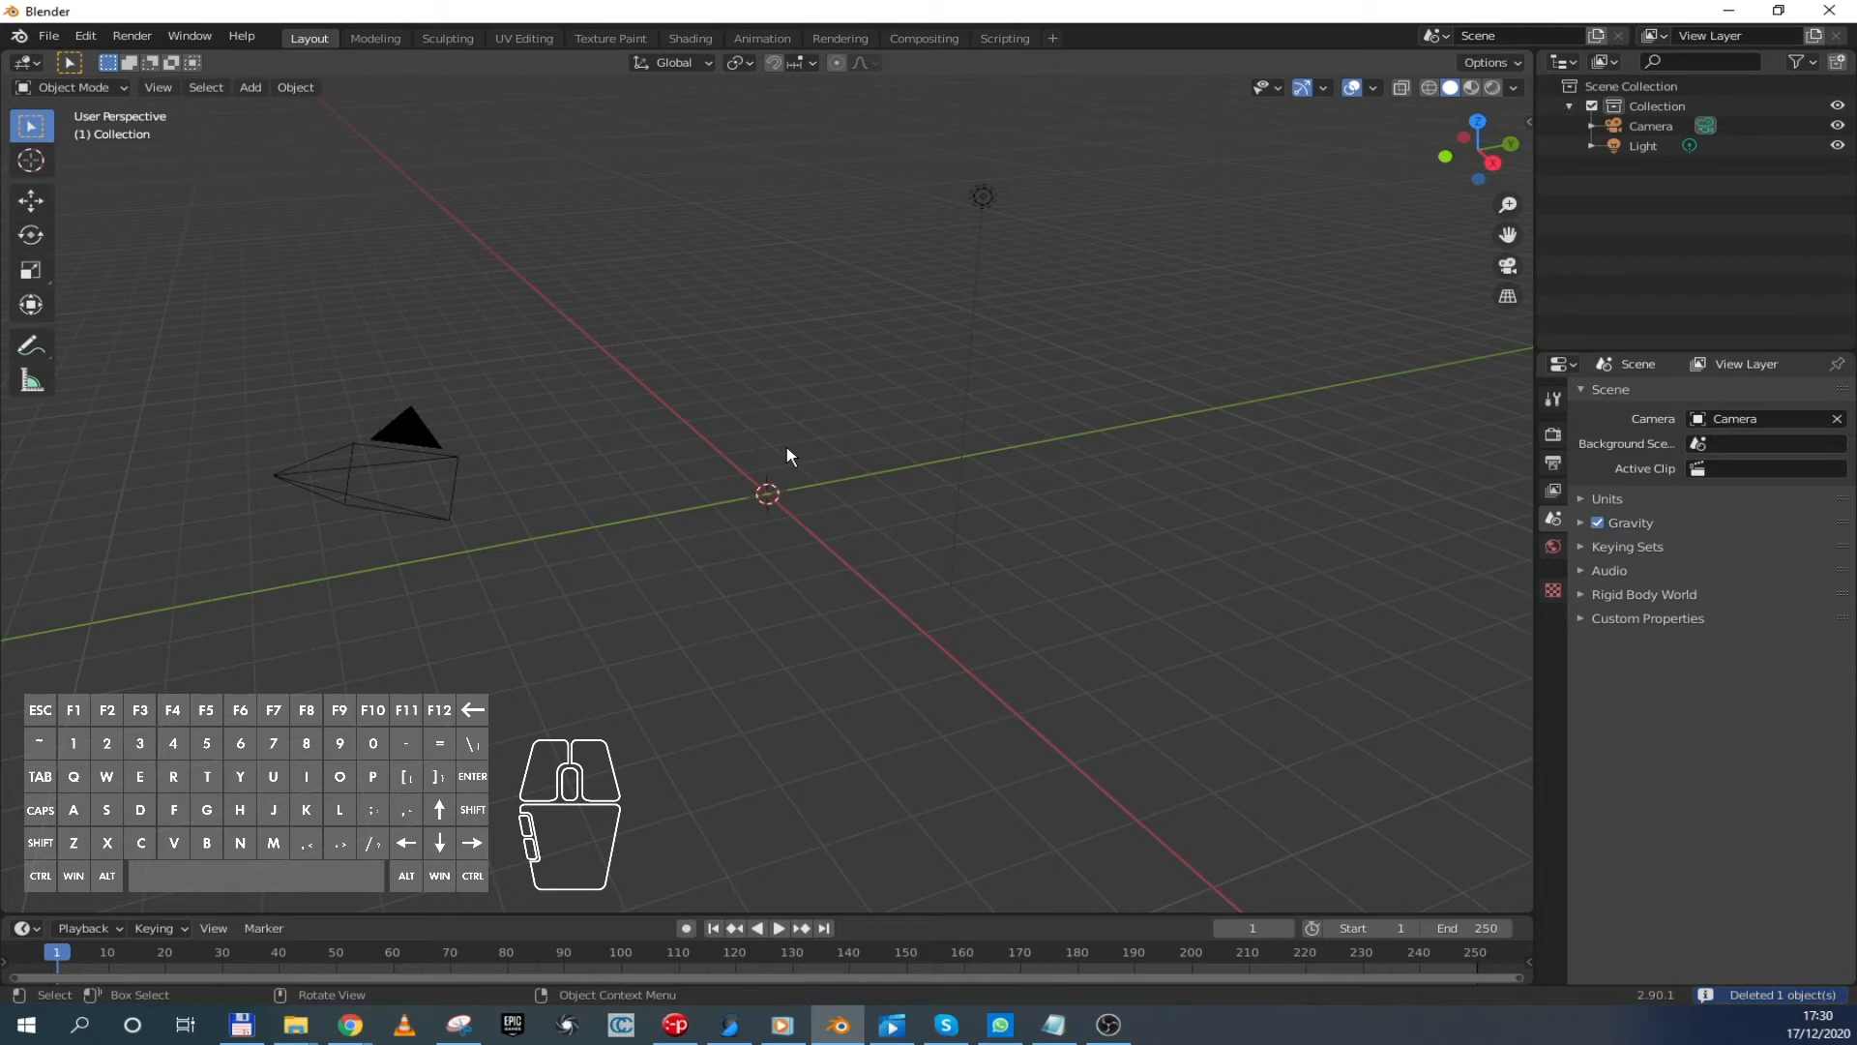
Add a text object at the scene origin
{"action": "left_click", "coordinate": [982, 197]}
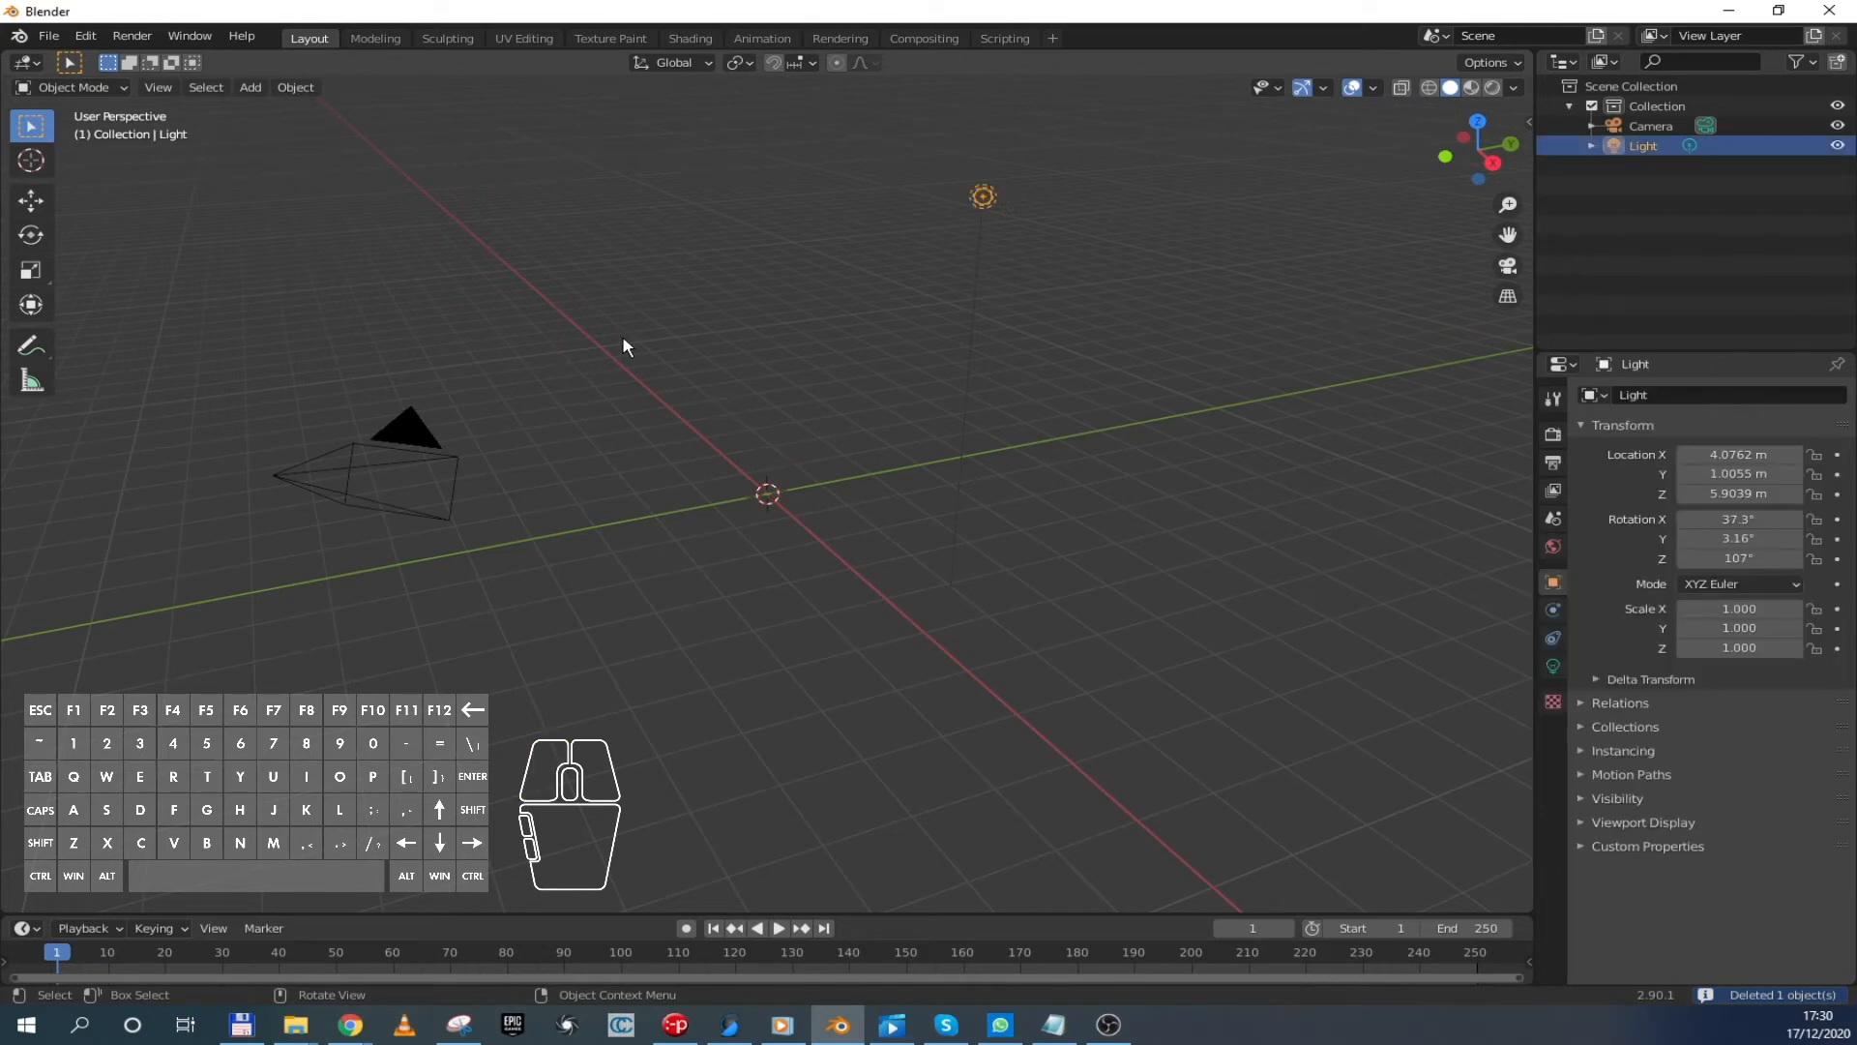
{"action": "key", "text": "shift+a"}
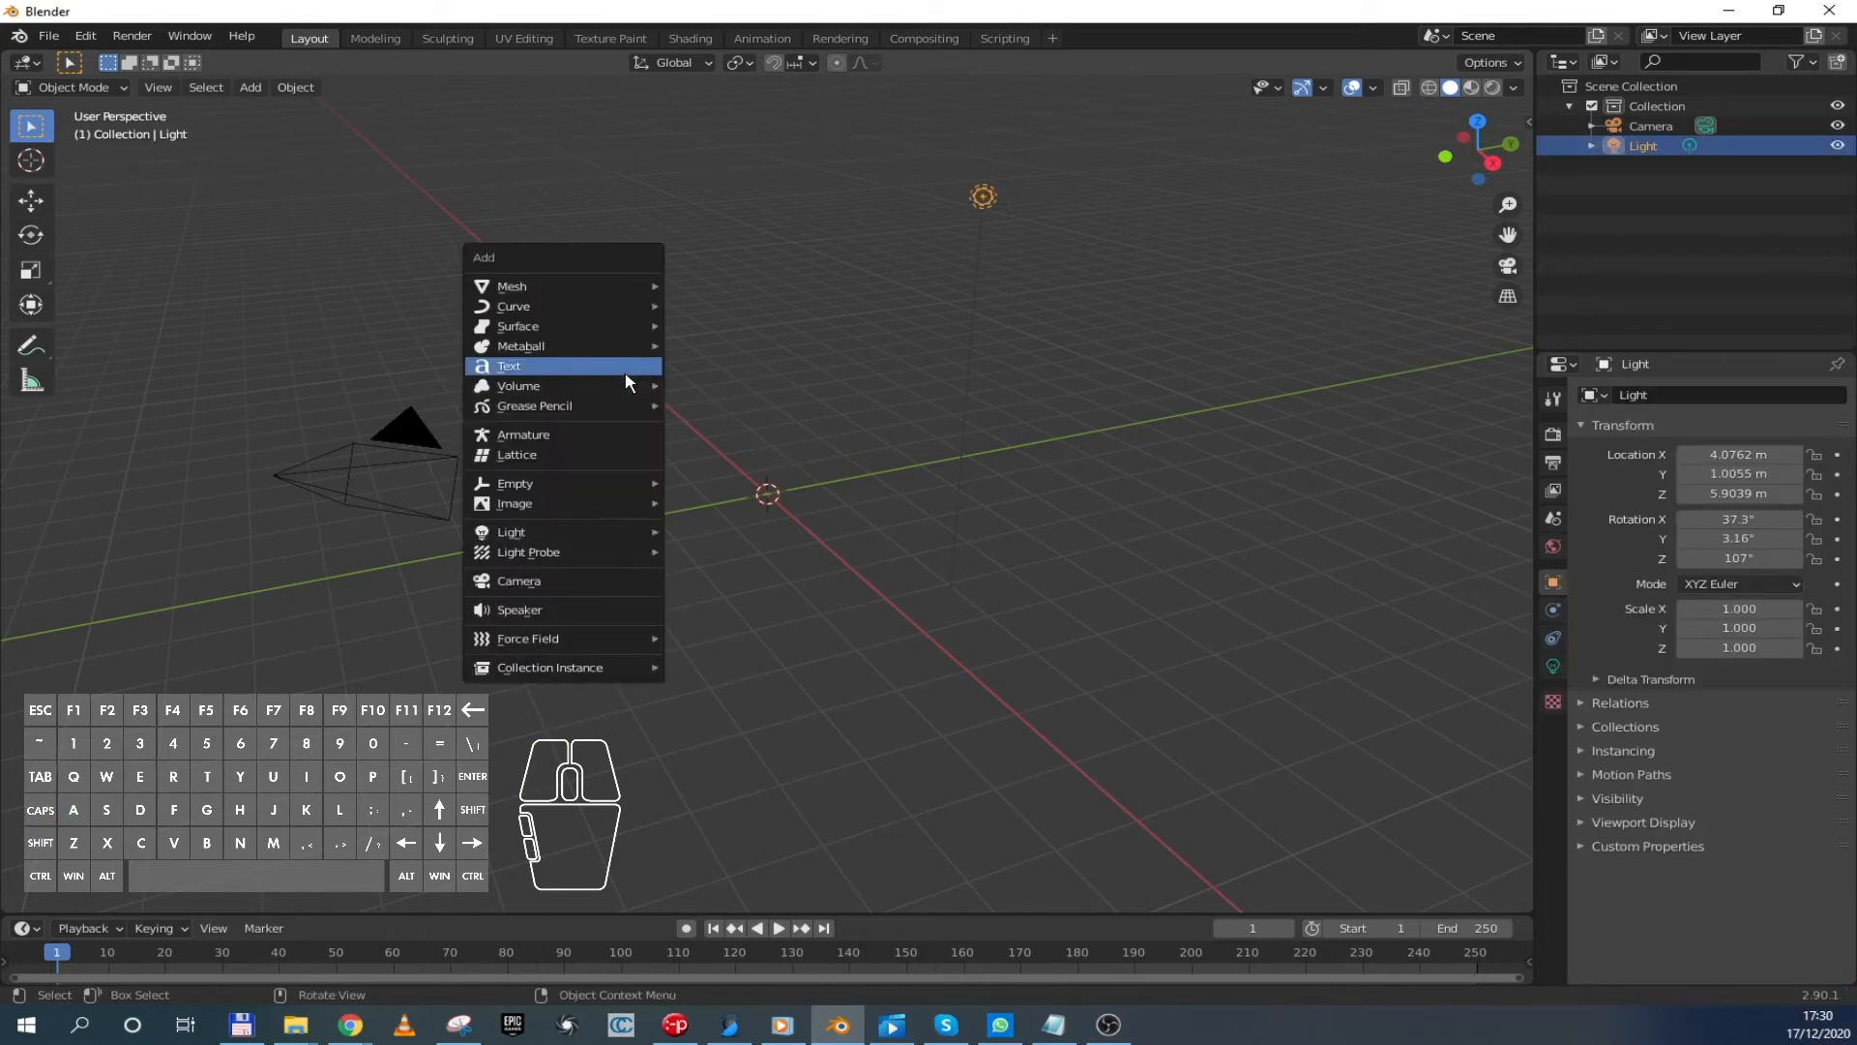
{"action": "left_click", "coordinate": [533, 373]}
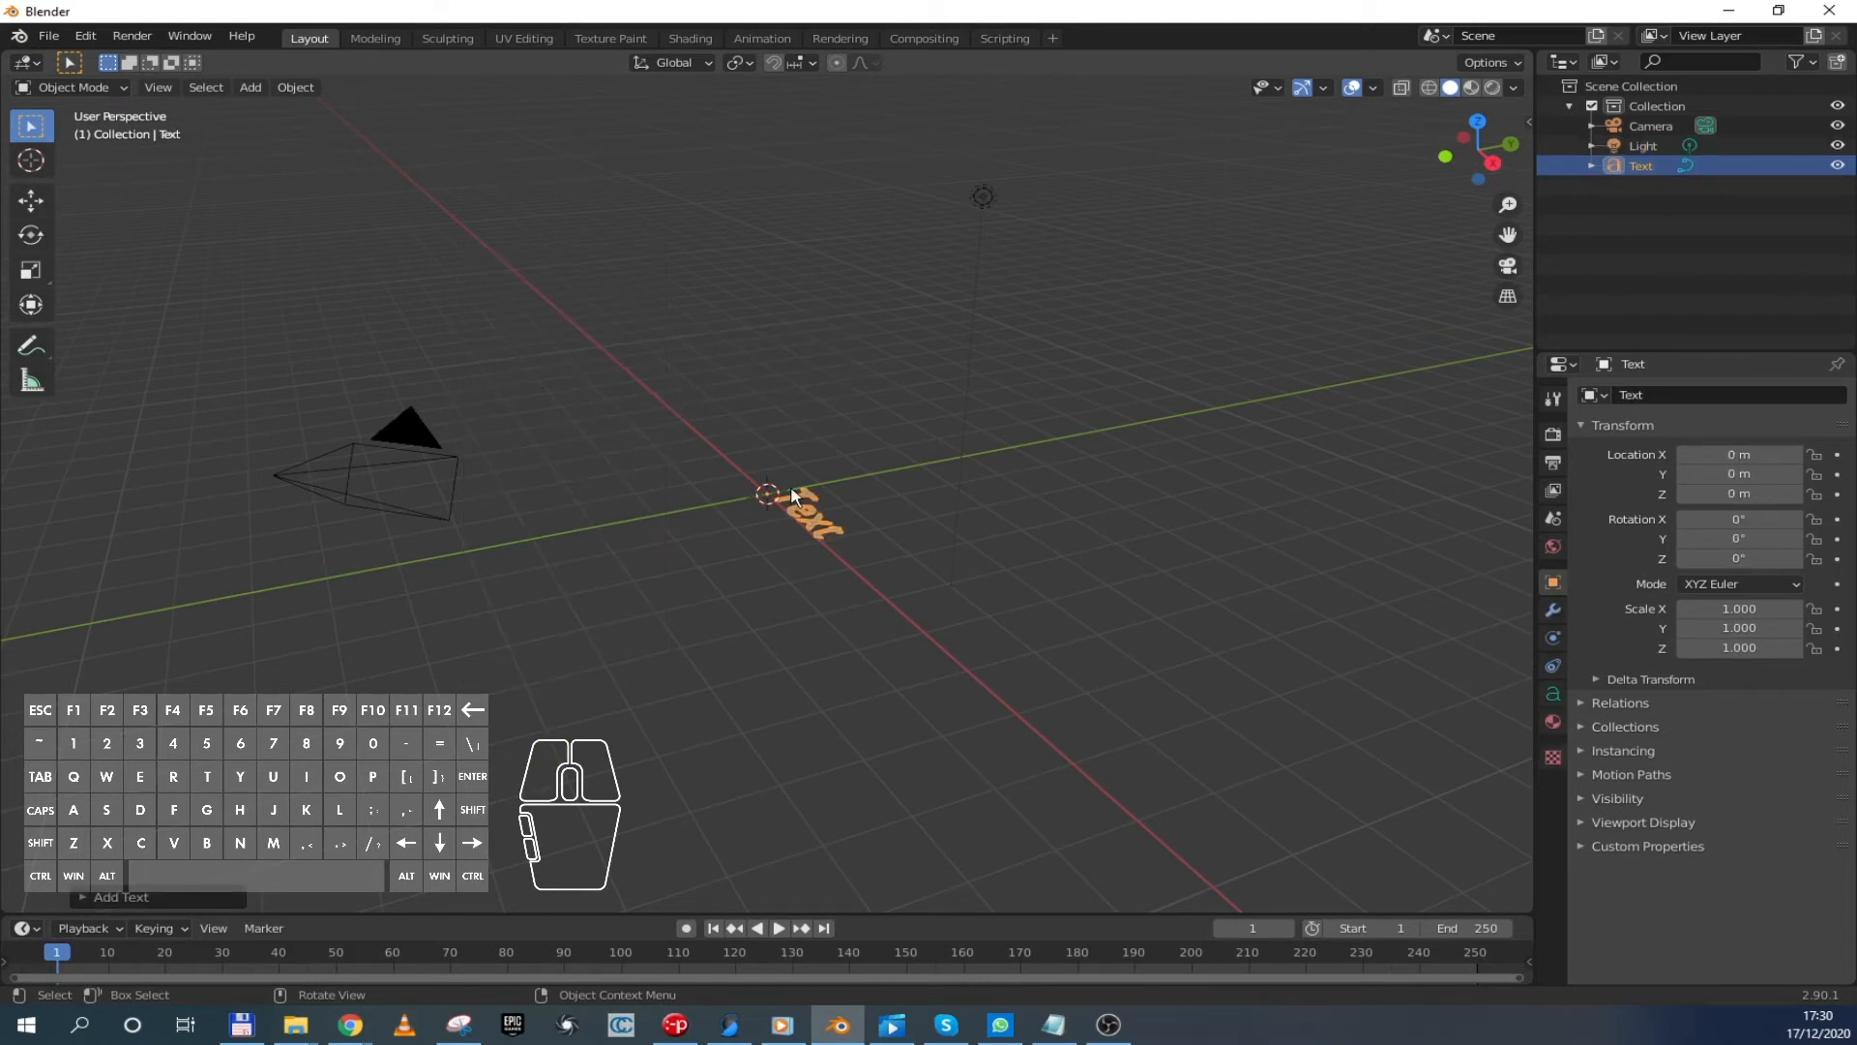
{"action": "scroll", "coordinate": [774, 498], "scroll_direction": "up", "scroll_amount": 5}
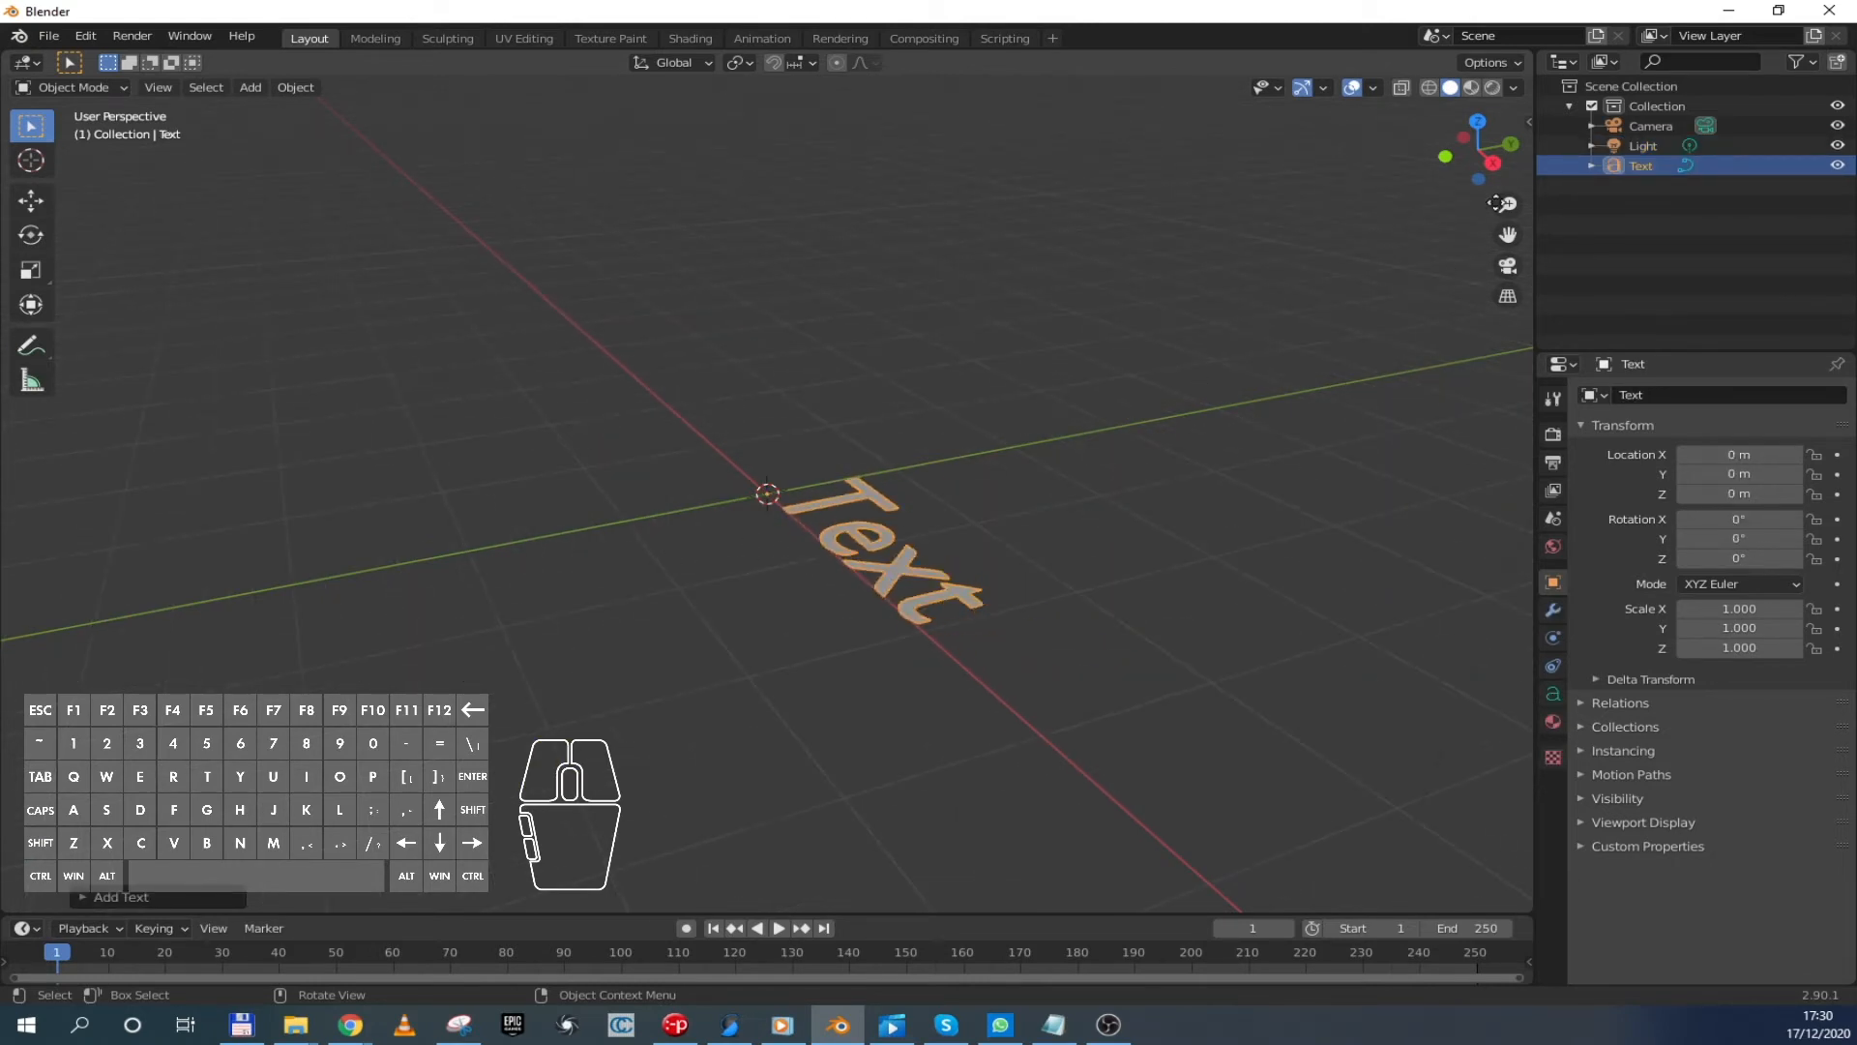
{"action": "left_click_drag", "start_coordinate": [1478, 147], "coordinate": [1439, 133]}
{"action": "left_click_drag", "start_coordinate": [1508, 235], "coordinate": [1420, 326]}
{"action": "scroll", "coordinate": [884, 444], "scroll_direction": "up", "scroll_amount": 2}
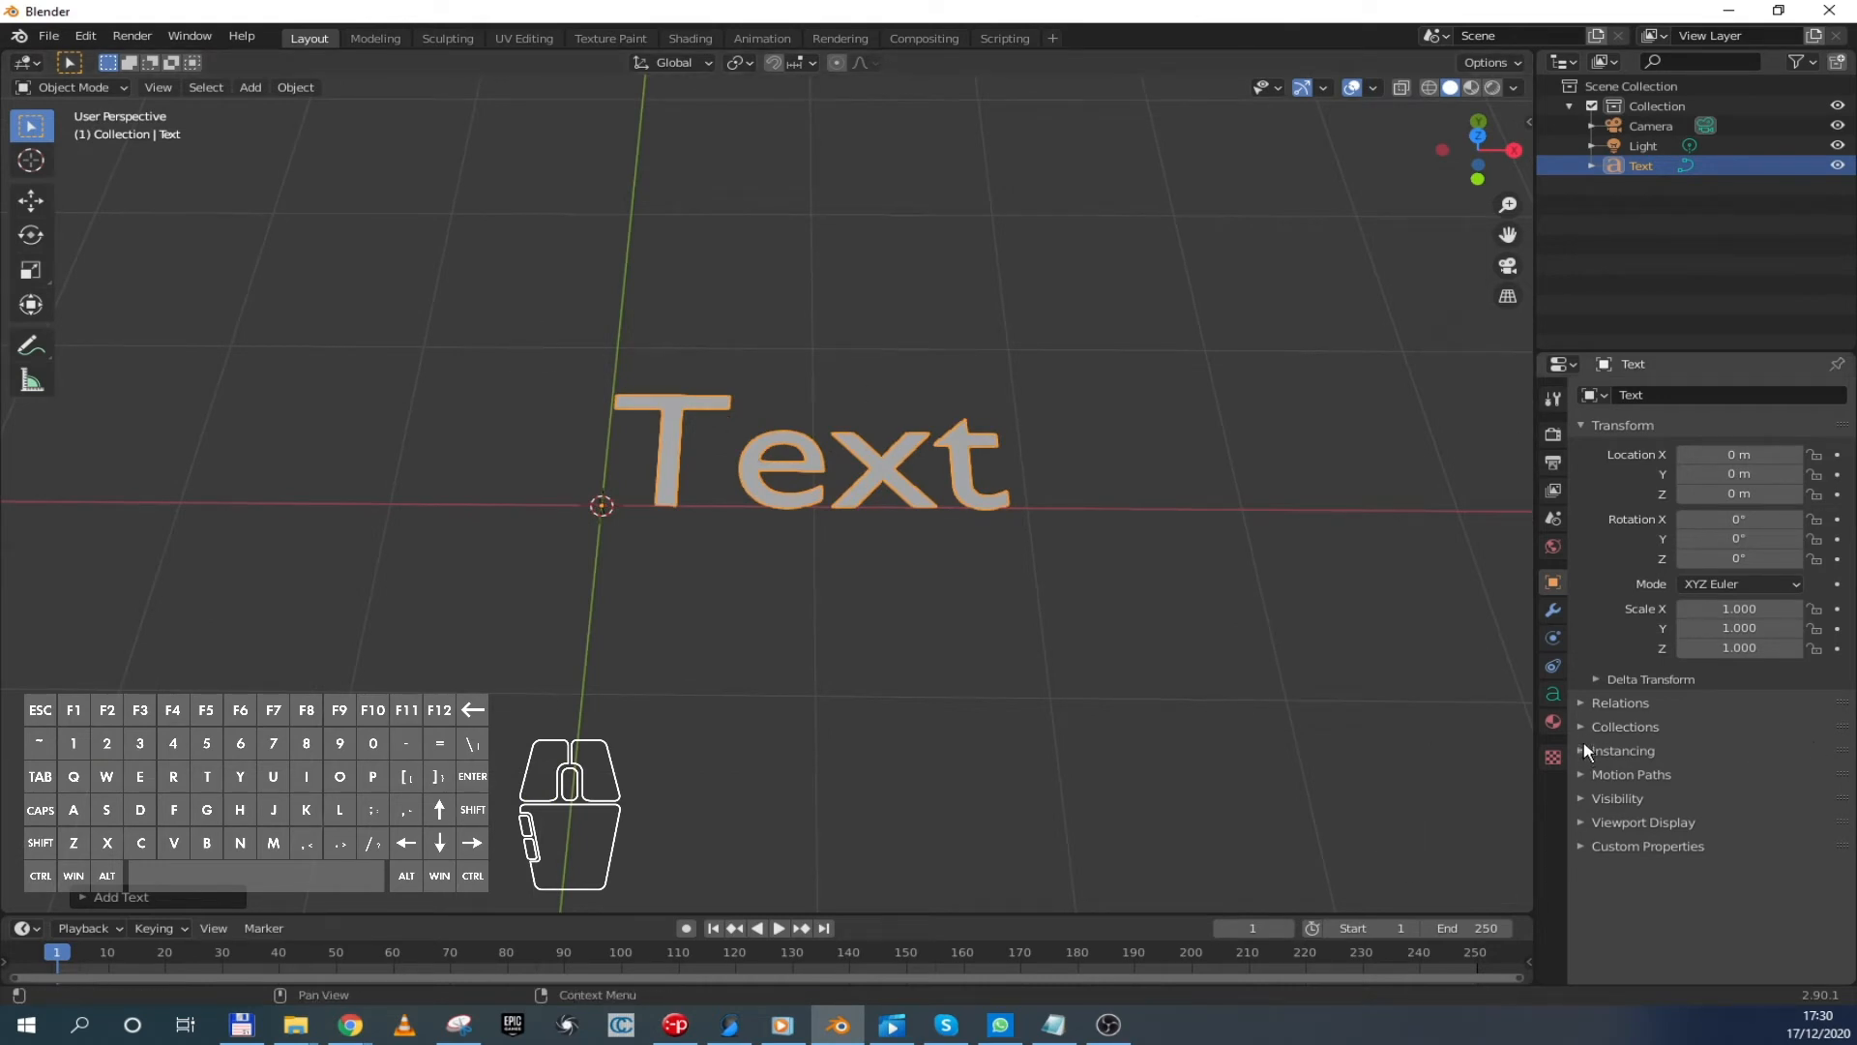
Load SignaturexDemoRegular.ttf from the Tutorial Blender Text Fonts folder as the text object's regular font
{"action": "left_click", "coordinate": [1553, 696]}
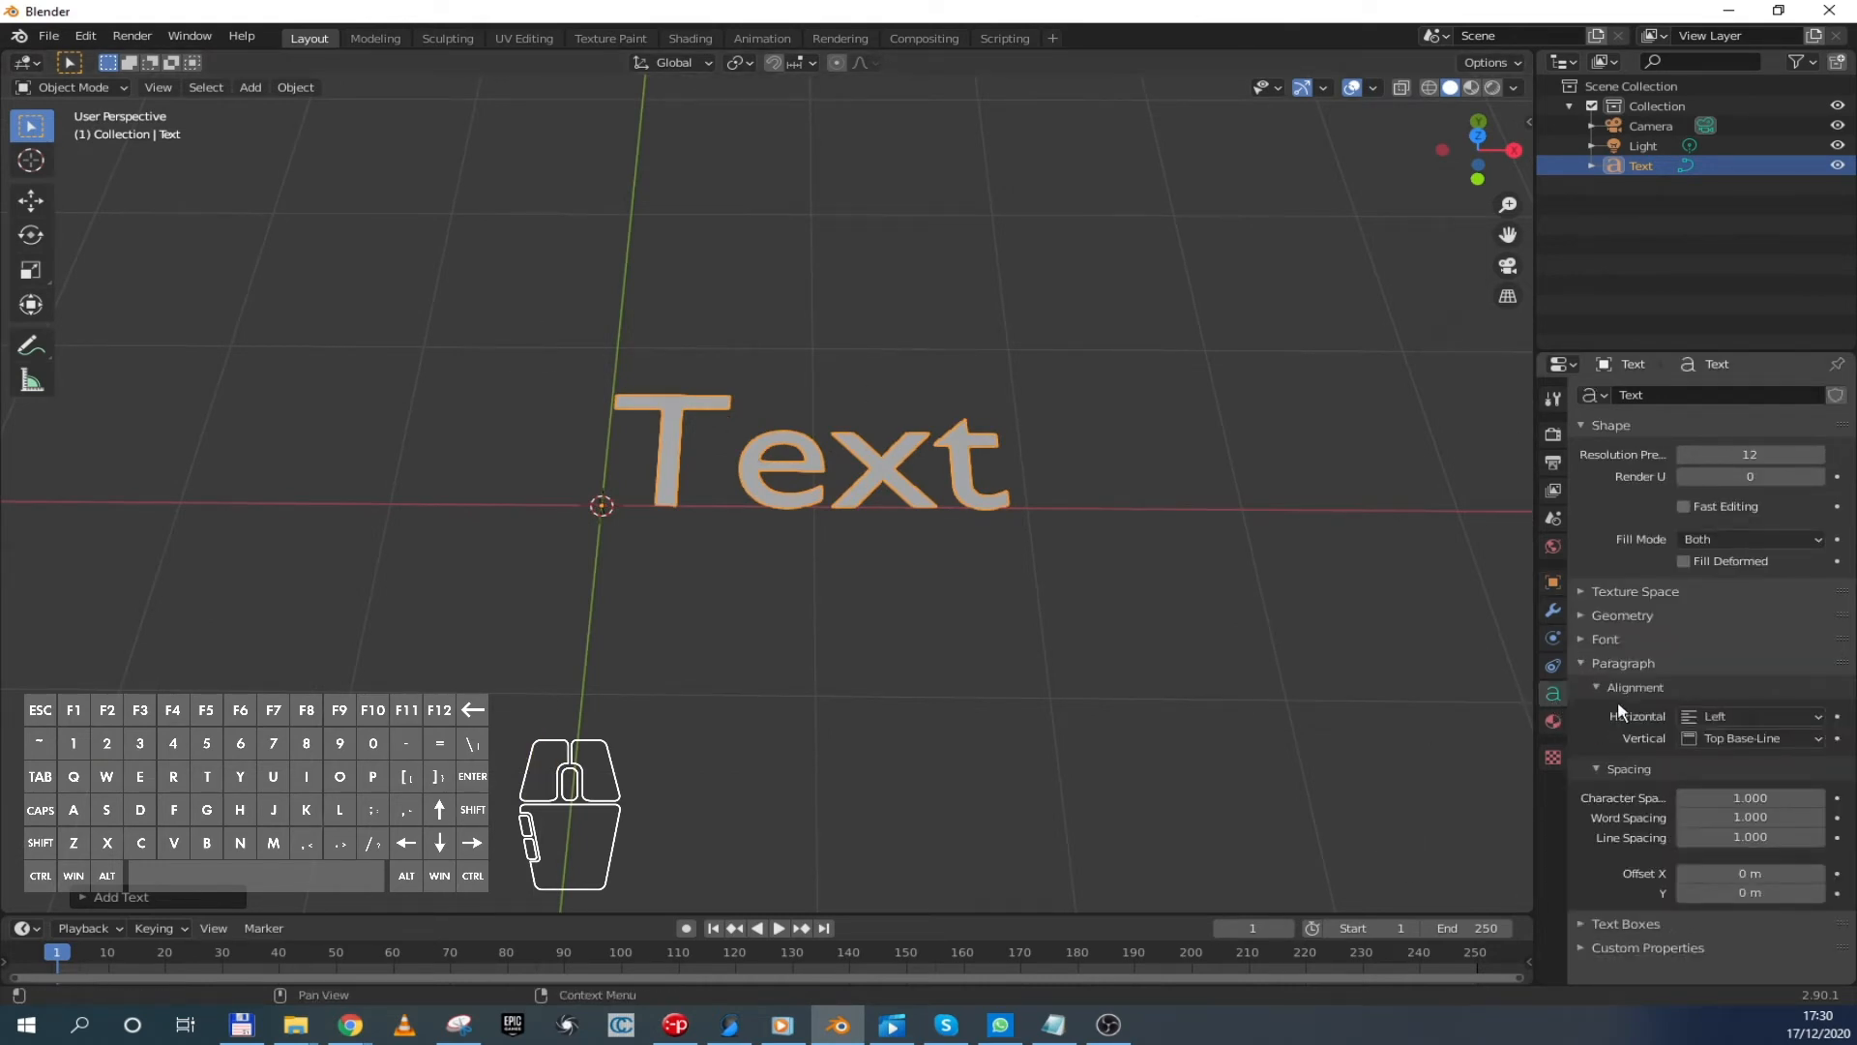
{"action": "left_click", "coordinate": [1579, 639]}
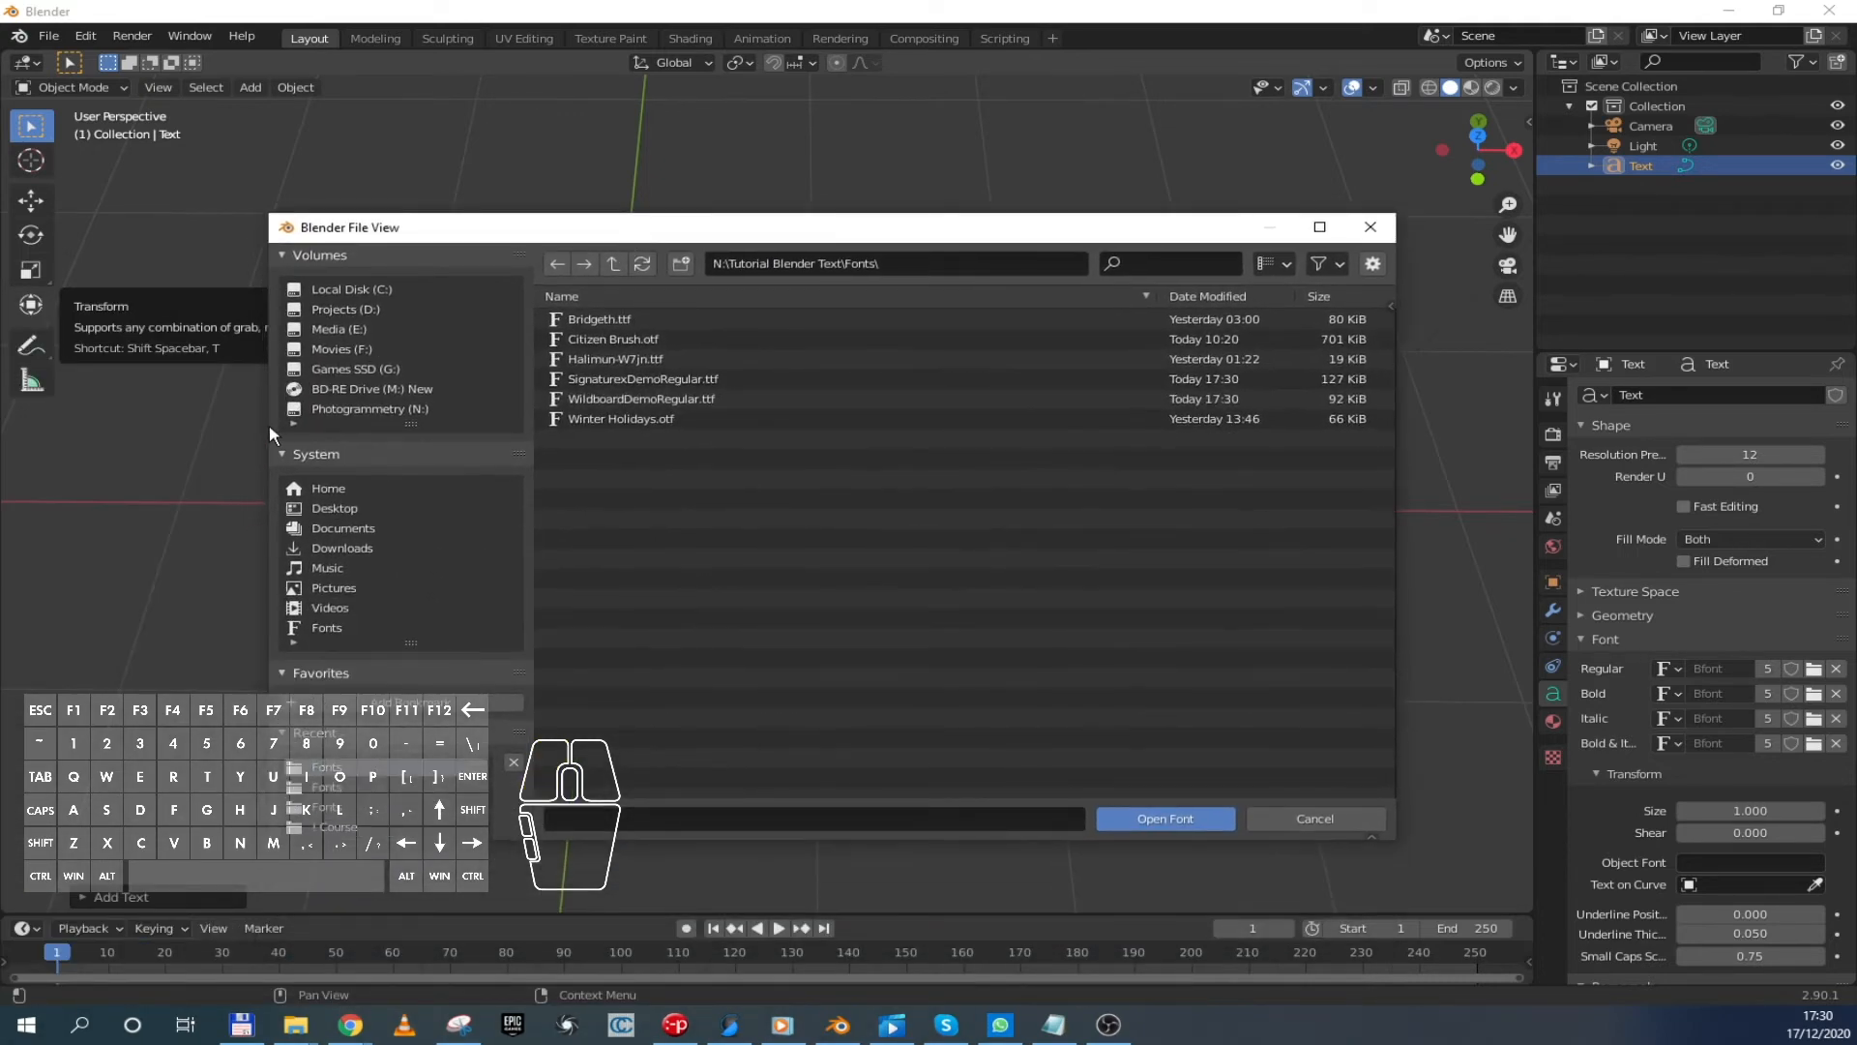
{"action": "left_click", "coordinate": [339, 408]}
{"action": "double_click", "coordinate": [632, 497]}
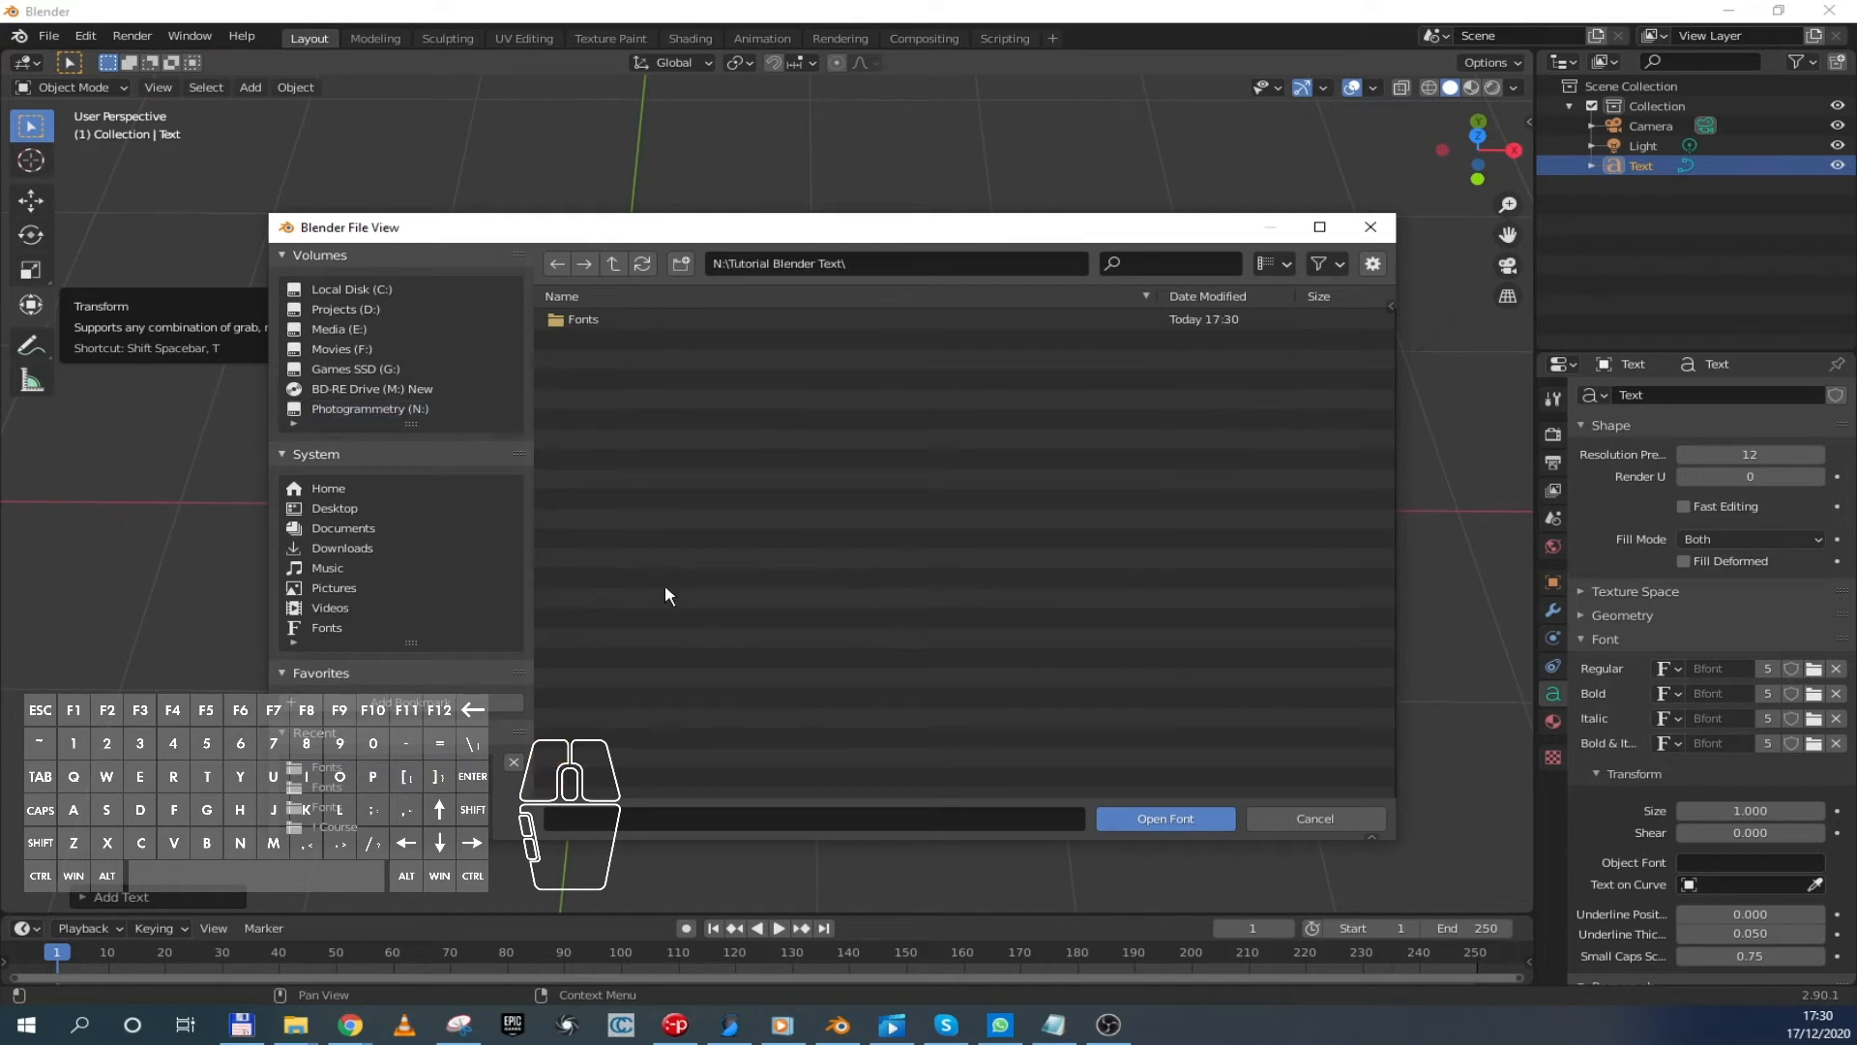
{"action": "double_click", "coordinate": [573, 320]}
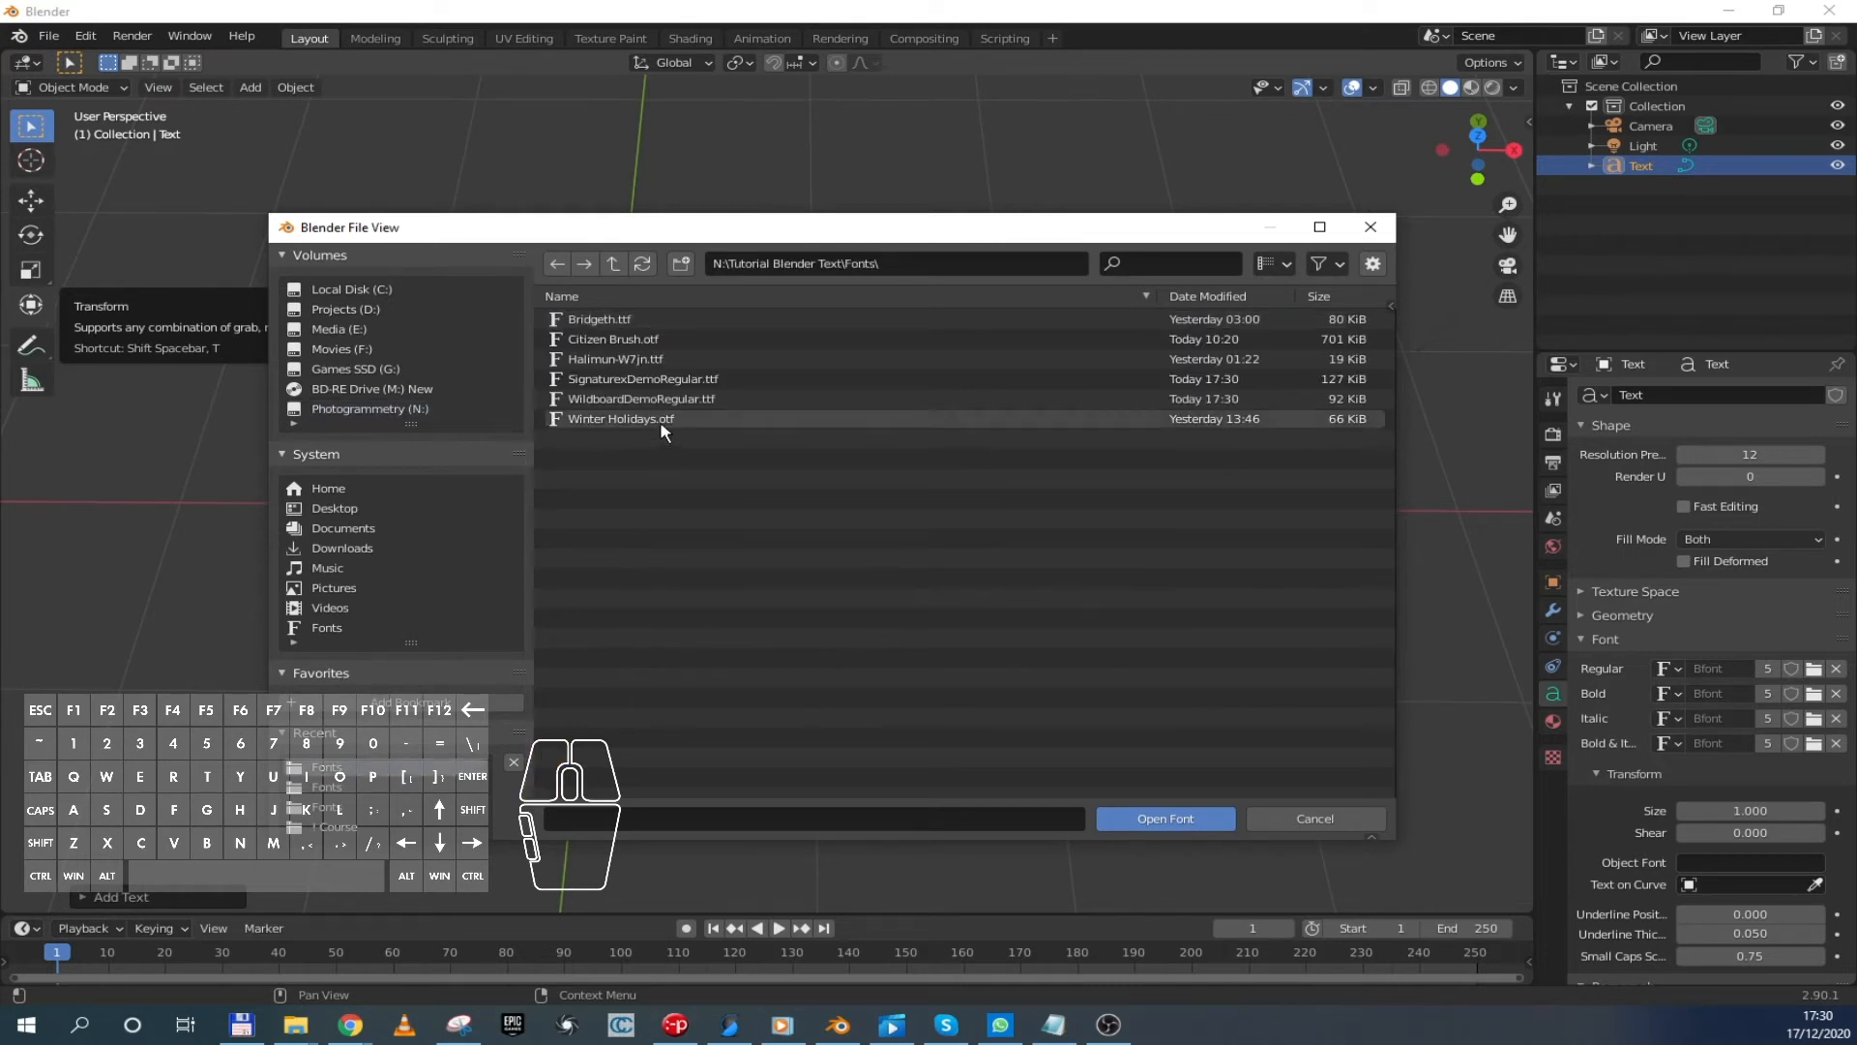
{"action": "double_click", "coordinate": [637, 379]}
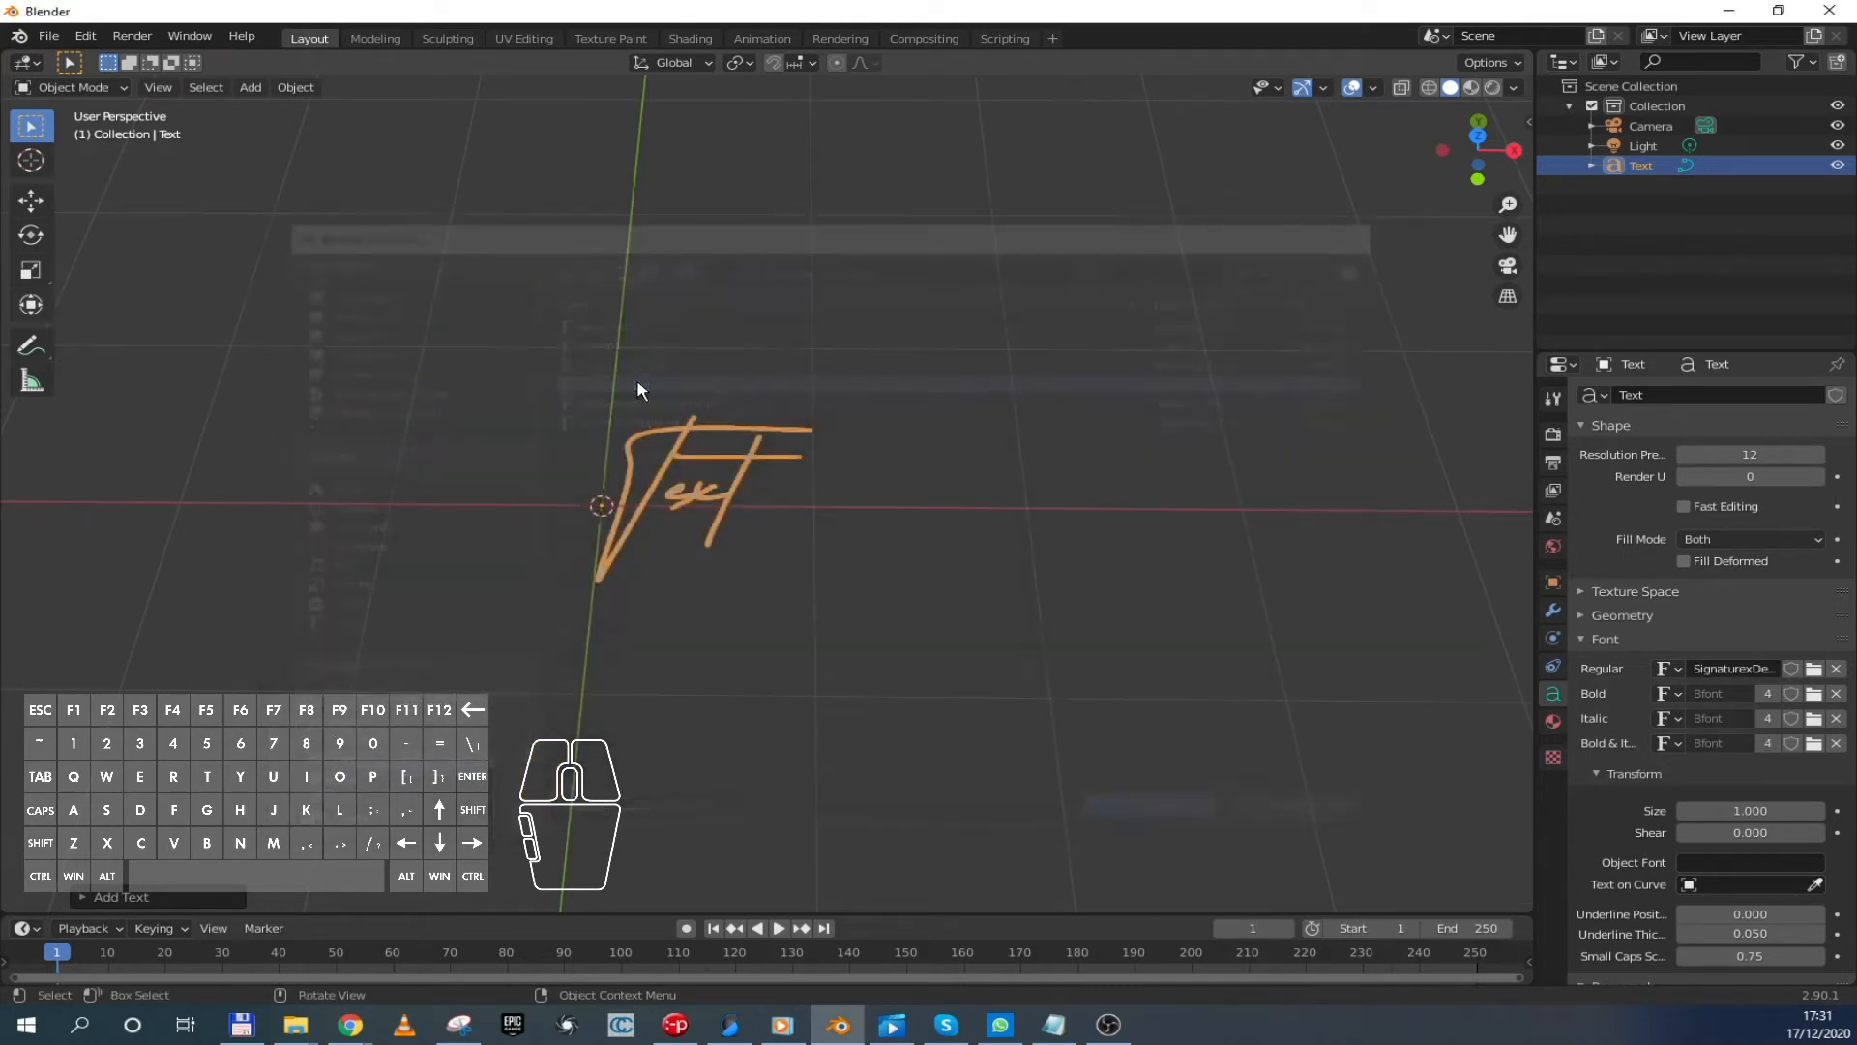
Replace the wording of the text object with "Some other text", return to Object Mode and deselect it
{"action": "scroll", "coordinate": [799, 532], "scroll_direction": "up", "scroll_amount": 2}
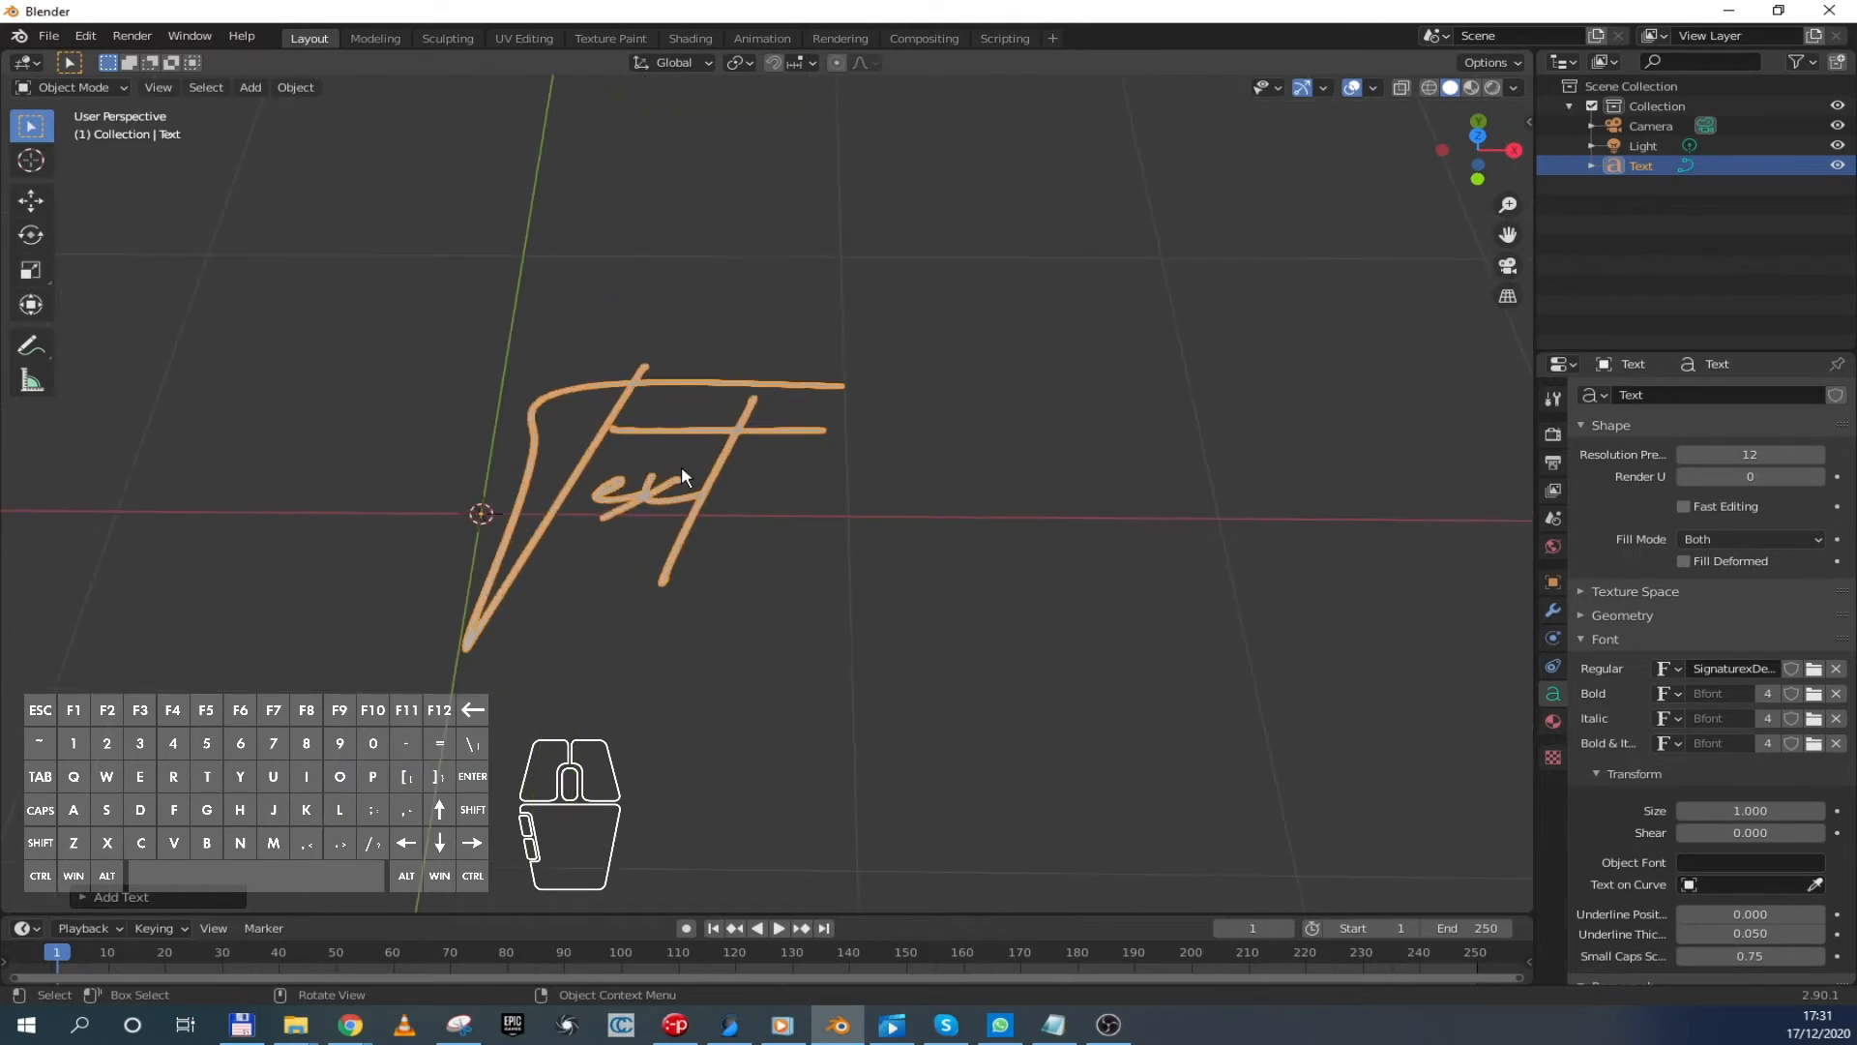
{"action": "left_click", "coordinate": [646, 493]}
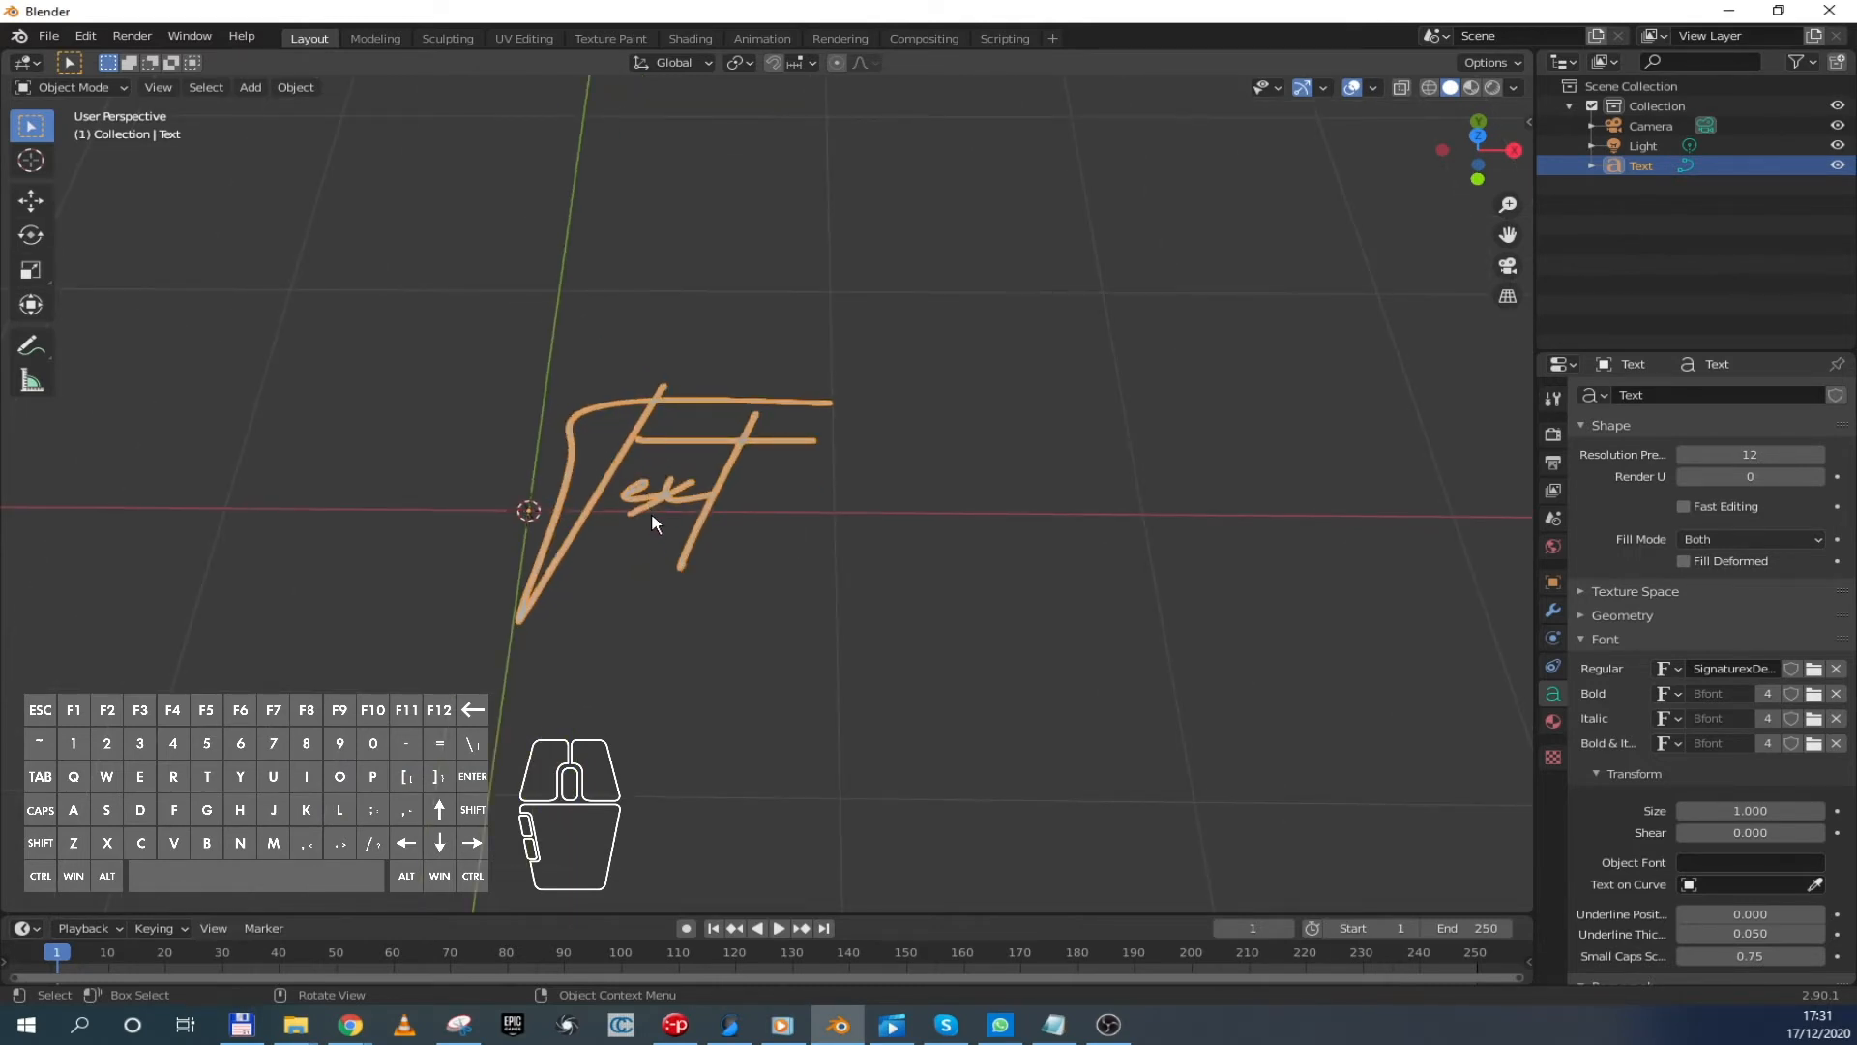
{"action": "key", "text": "Tab"}
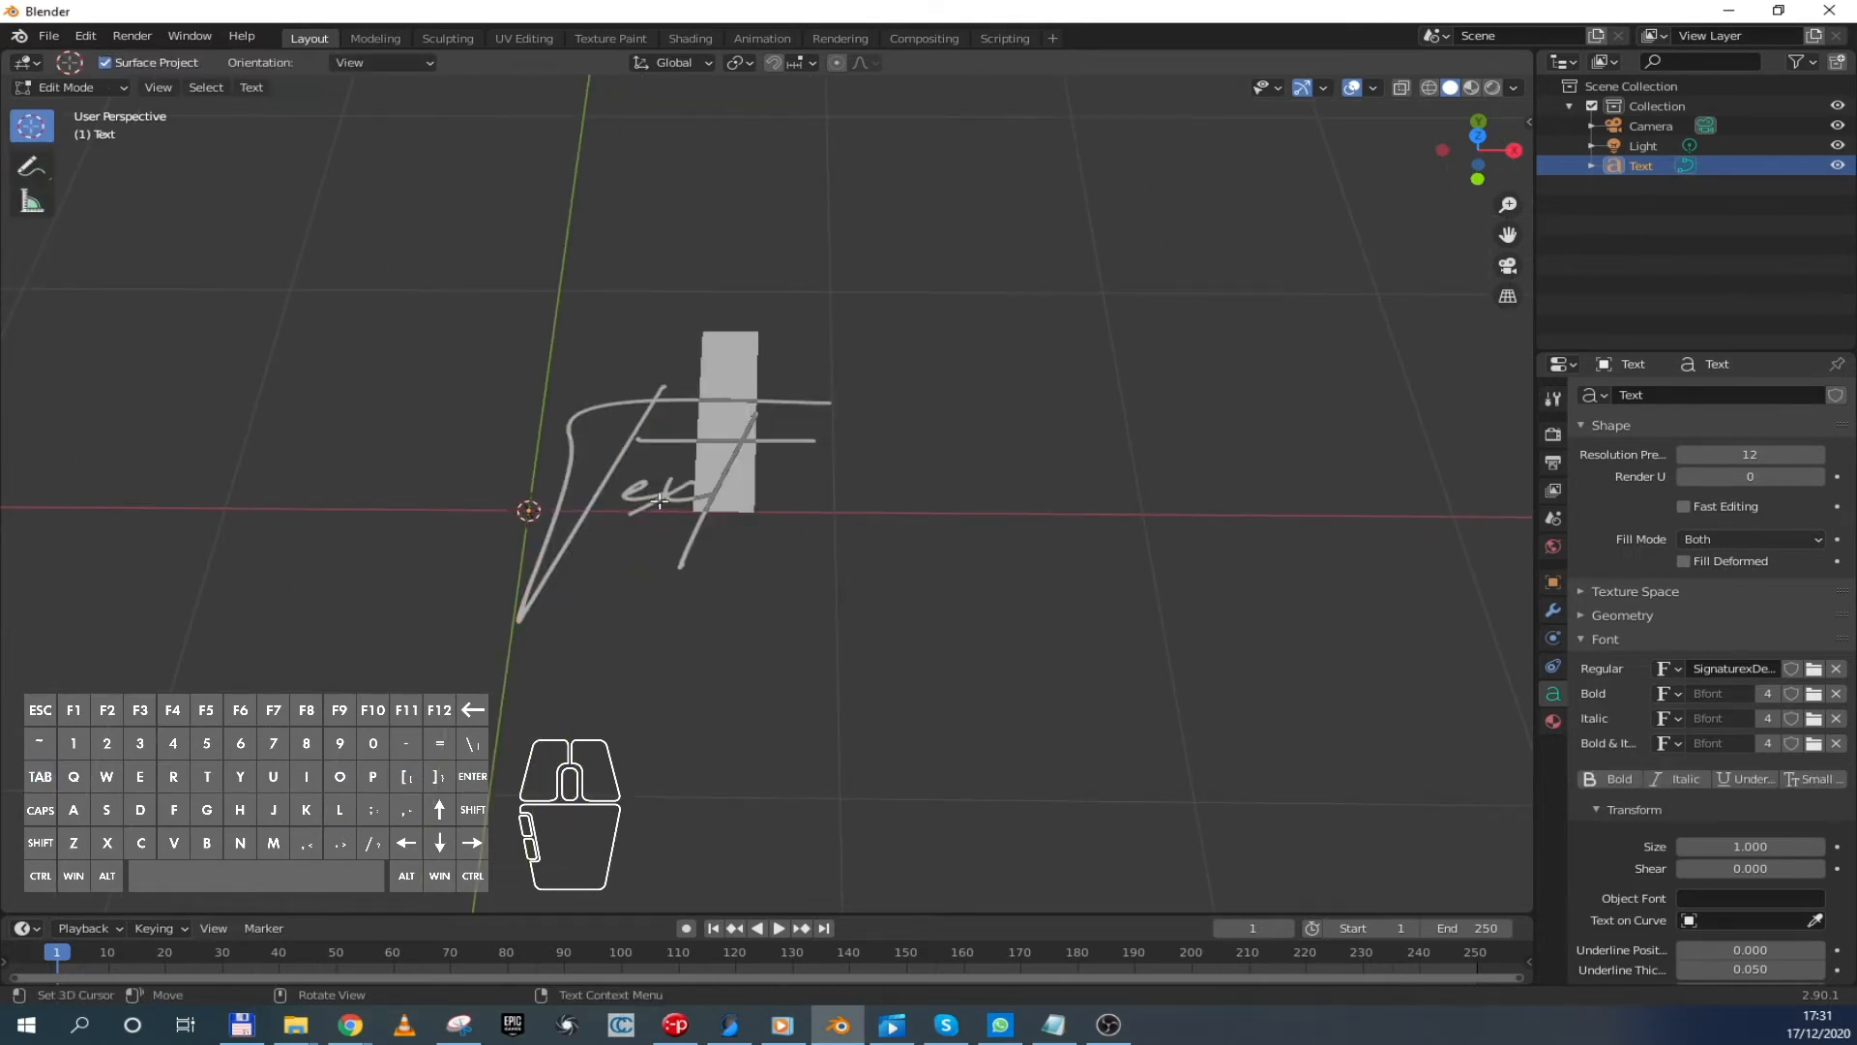
{"action": "key", "text": "ctrl+a"}
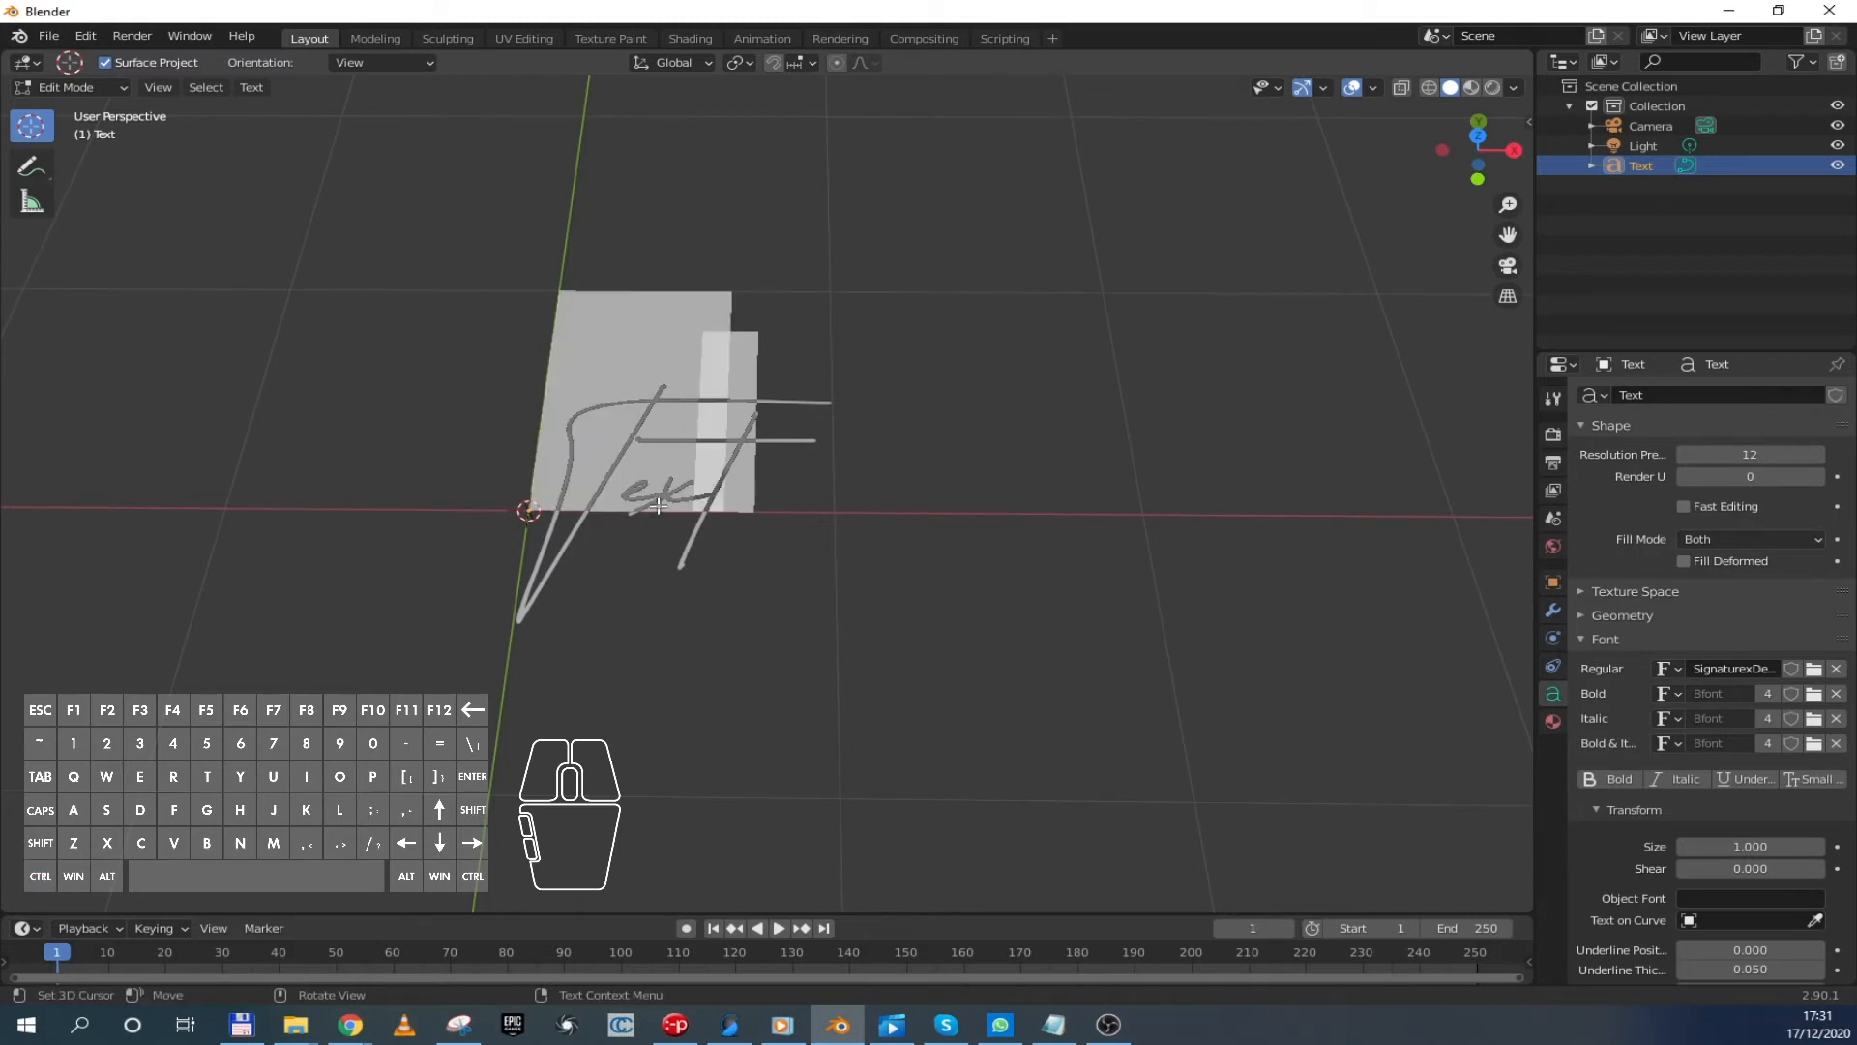
{"action": "type", "text": "Some"}
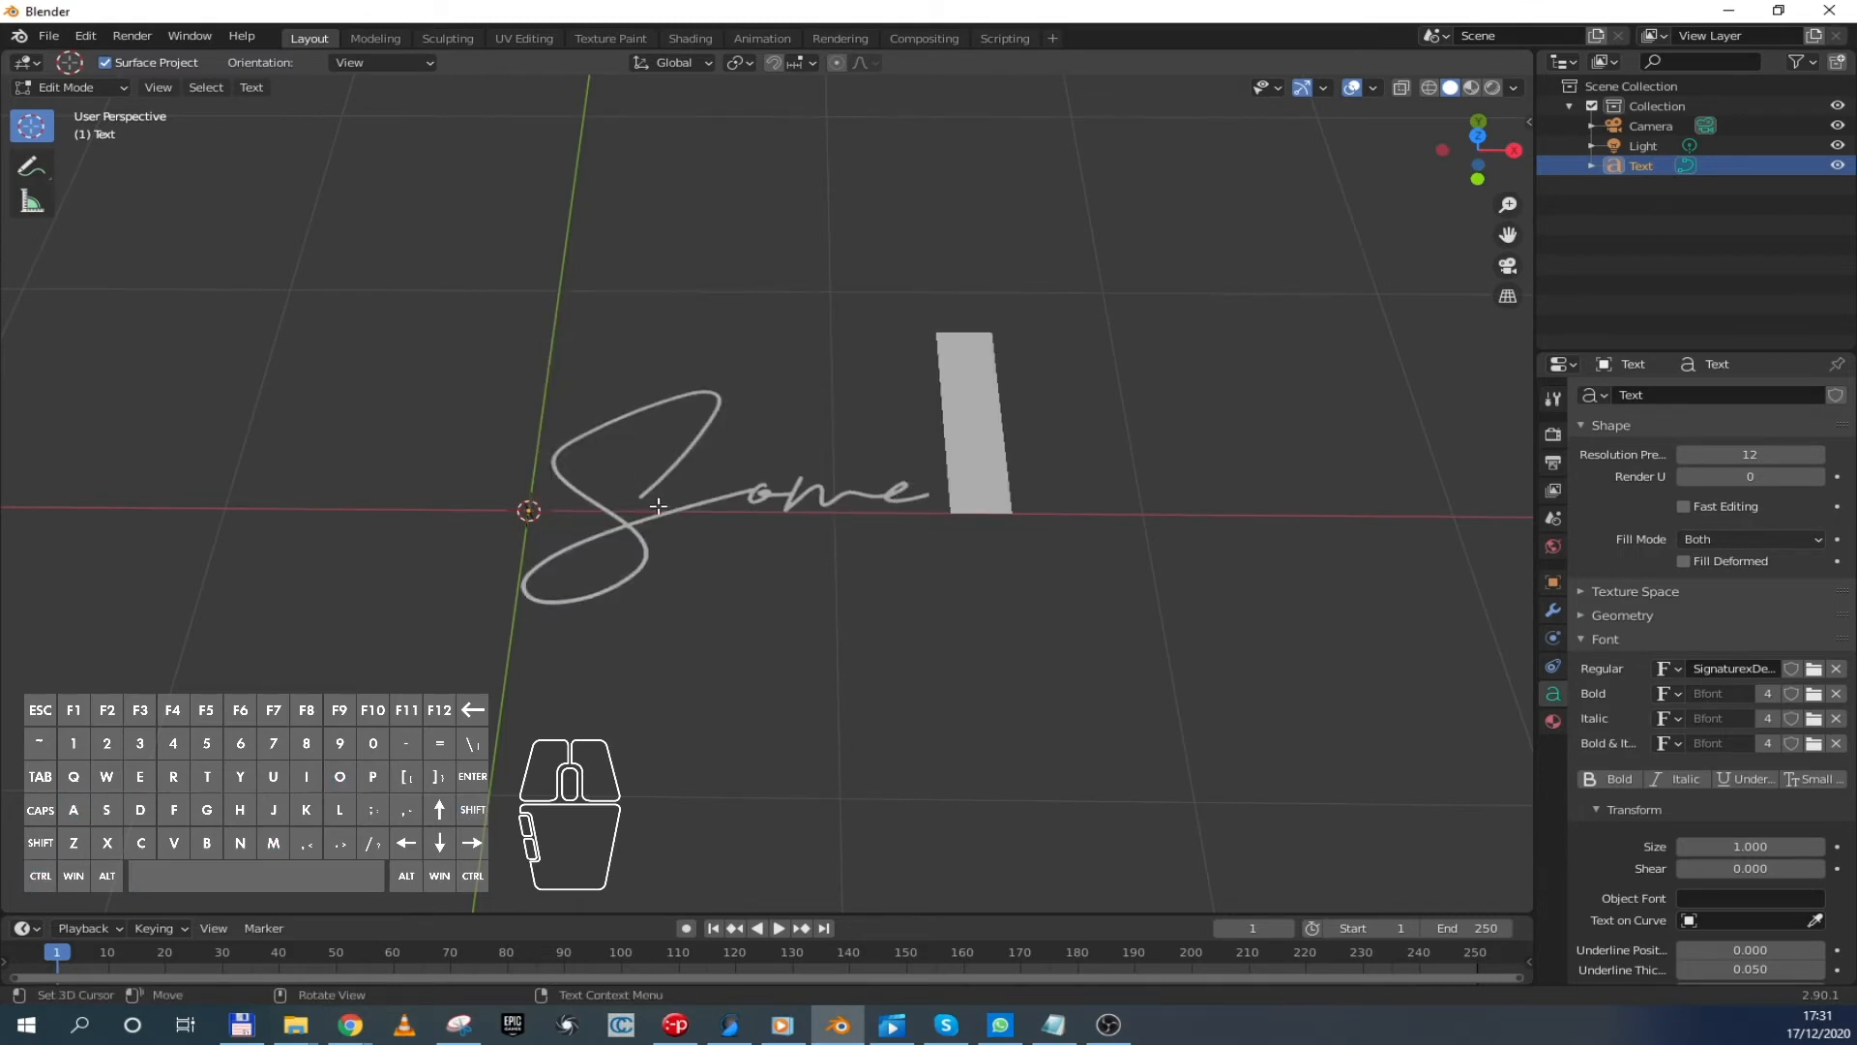
{"action": "type", "text": " of"}
{"action": "type", "text": "her Tex"}
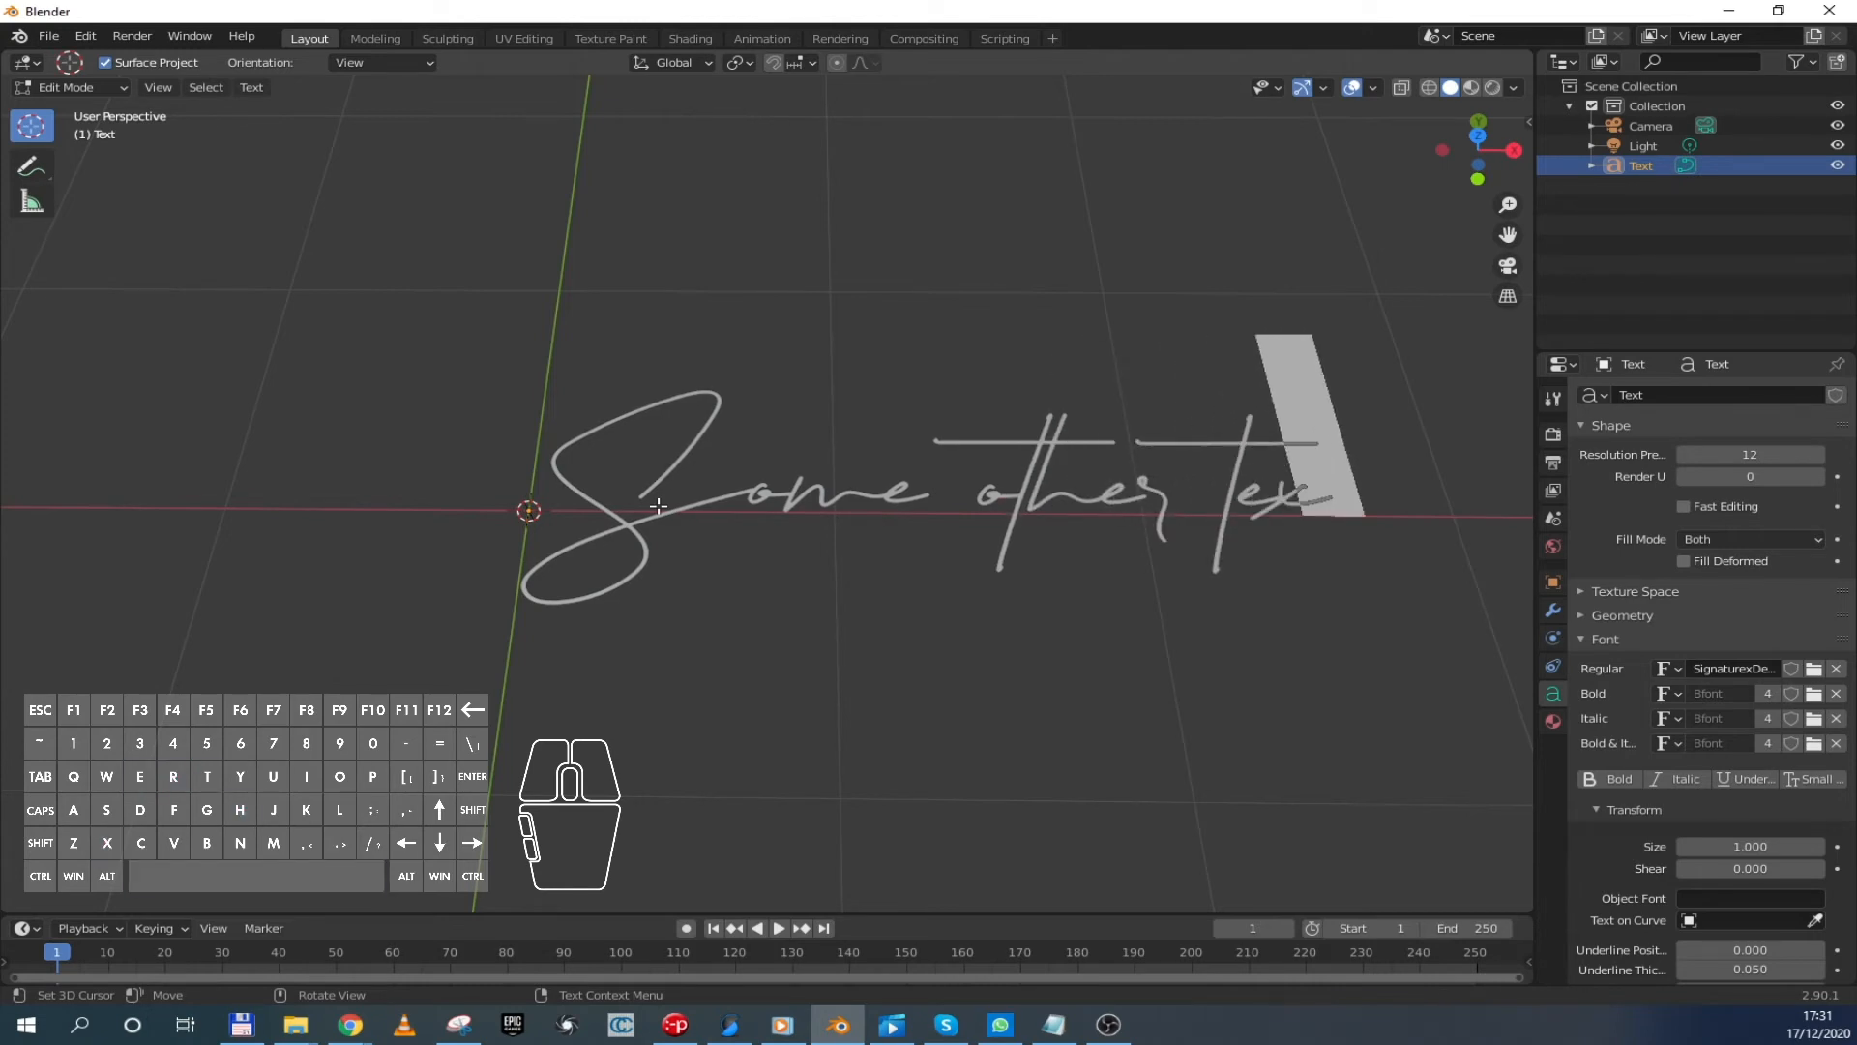
{"action": "type", "text": "t"}
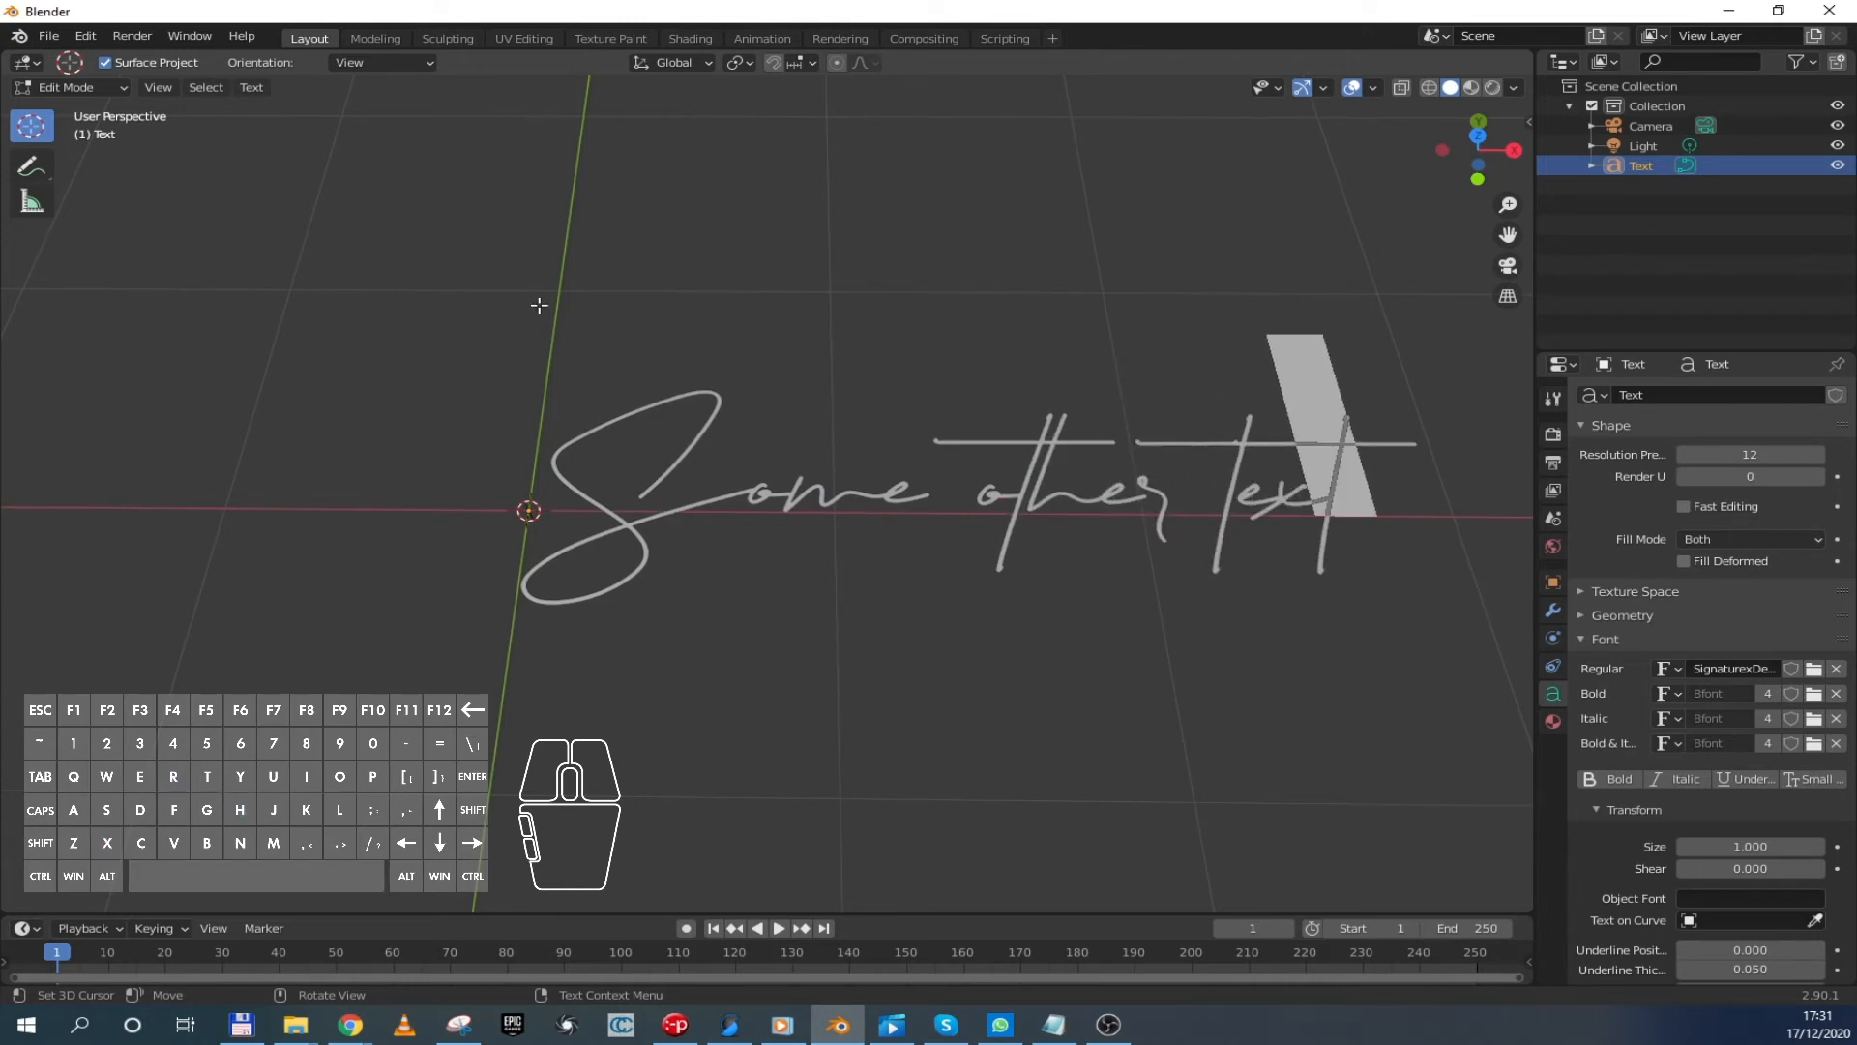
{"action": "key", "text": "Tab"}
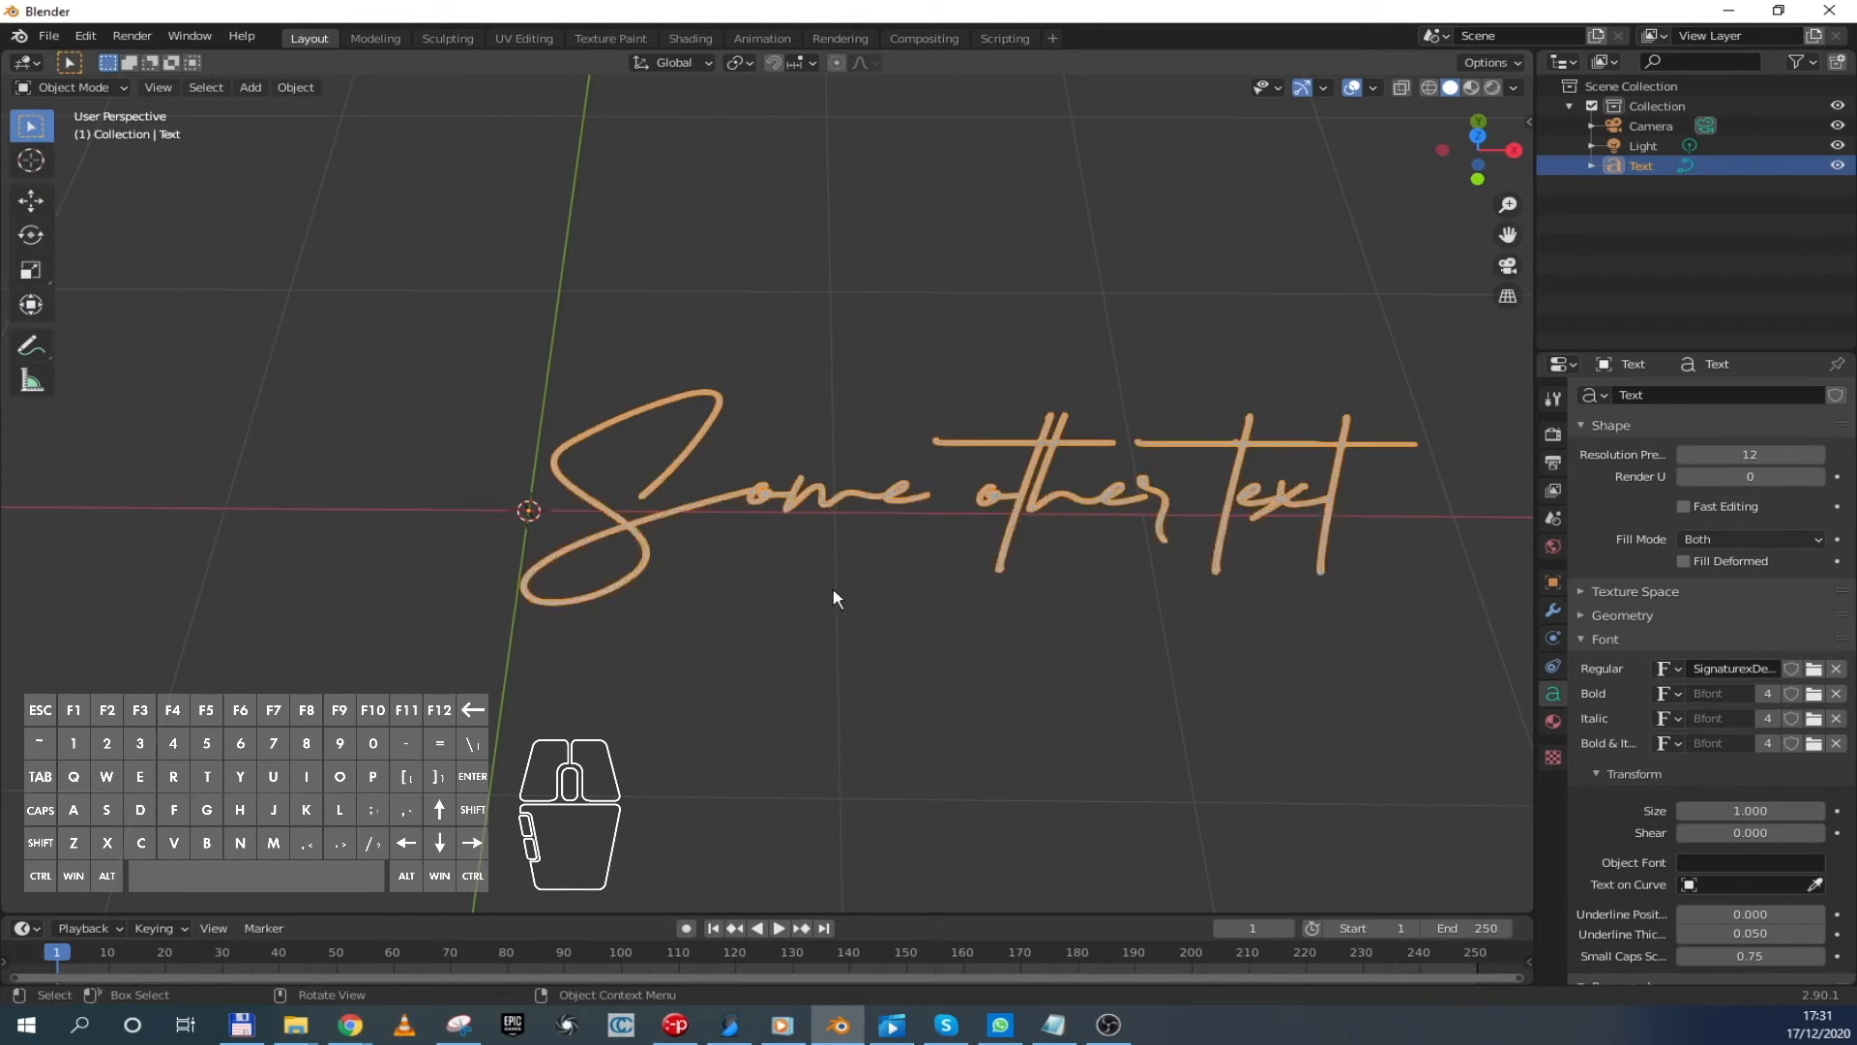
{"action": "left_click", "coordinate": [915, 612]}
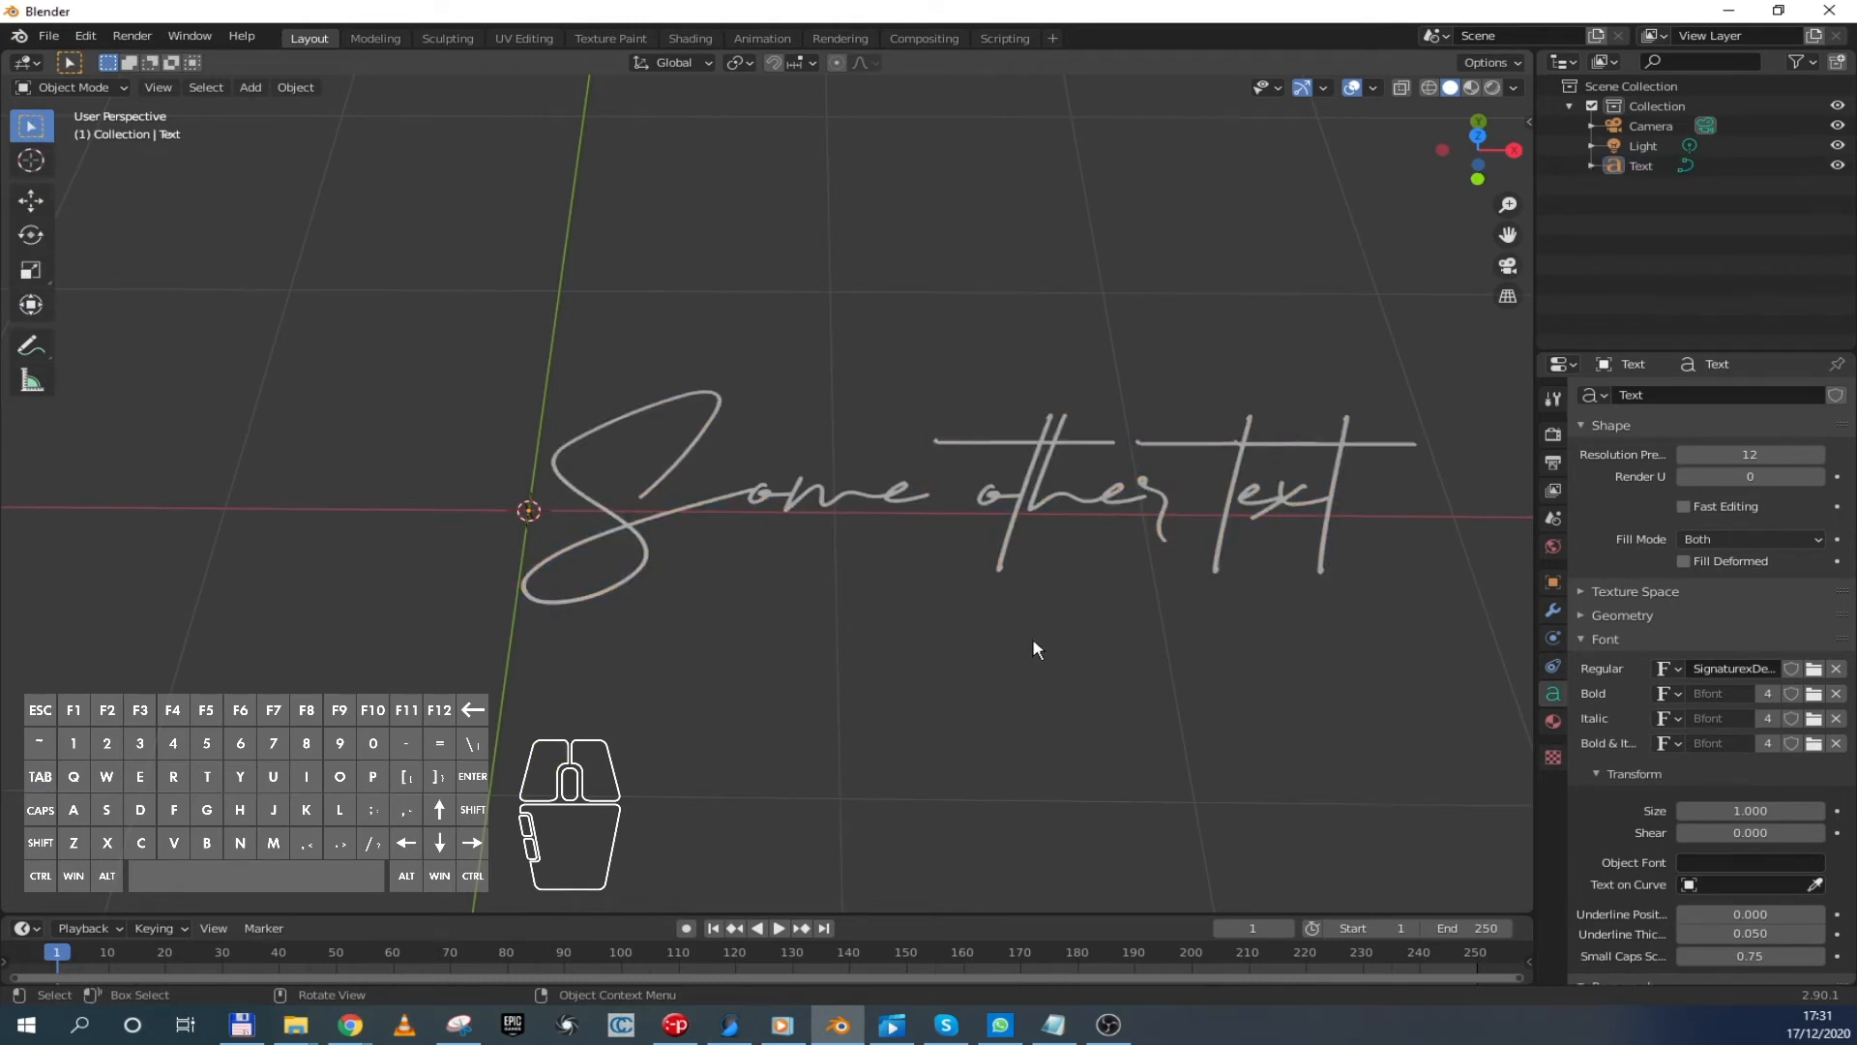
Extrude the text object's geometry by 0.07 m and deselect it
{"action": "left_click", "coordinate": [1291, 496]}
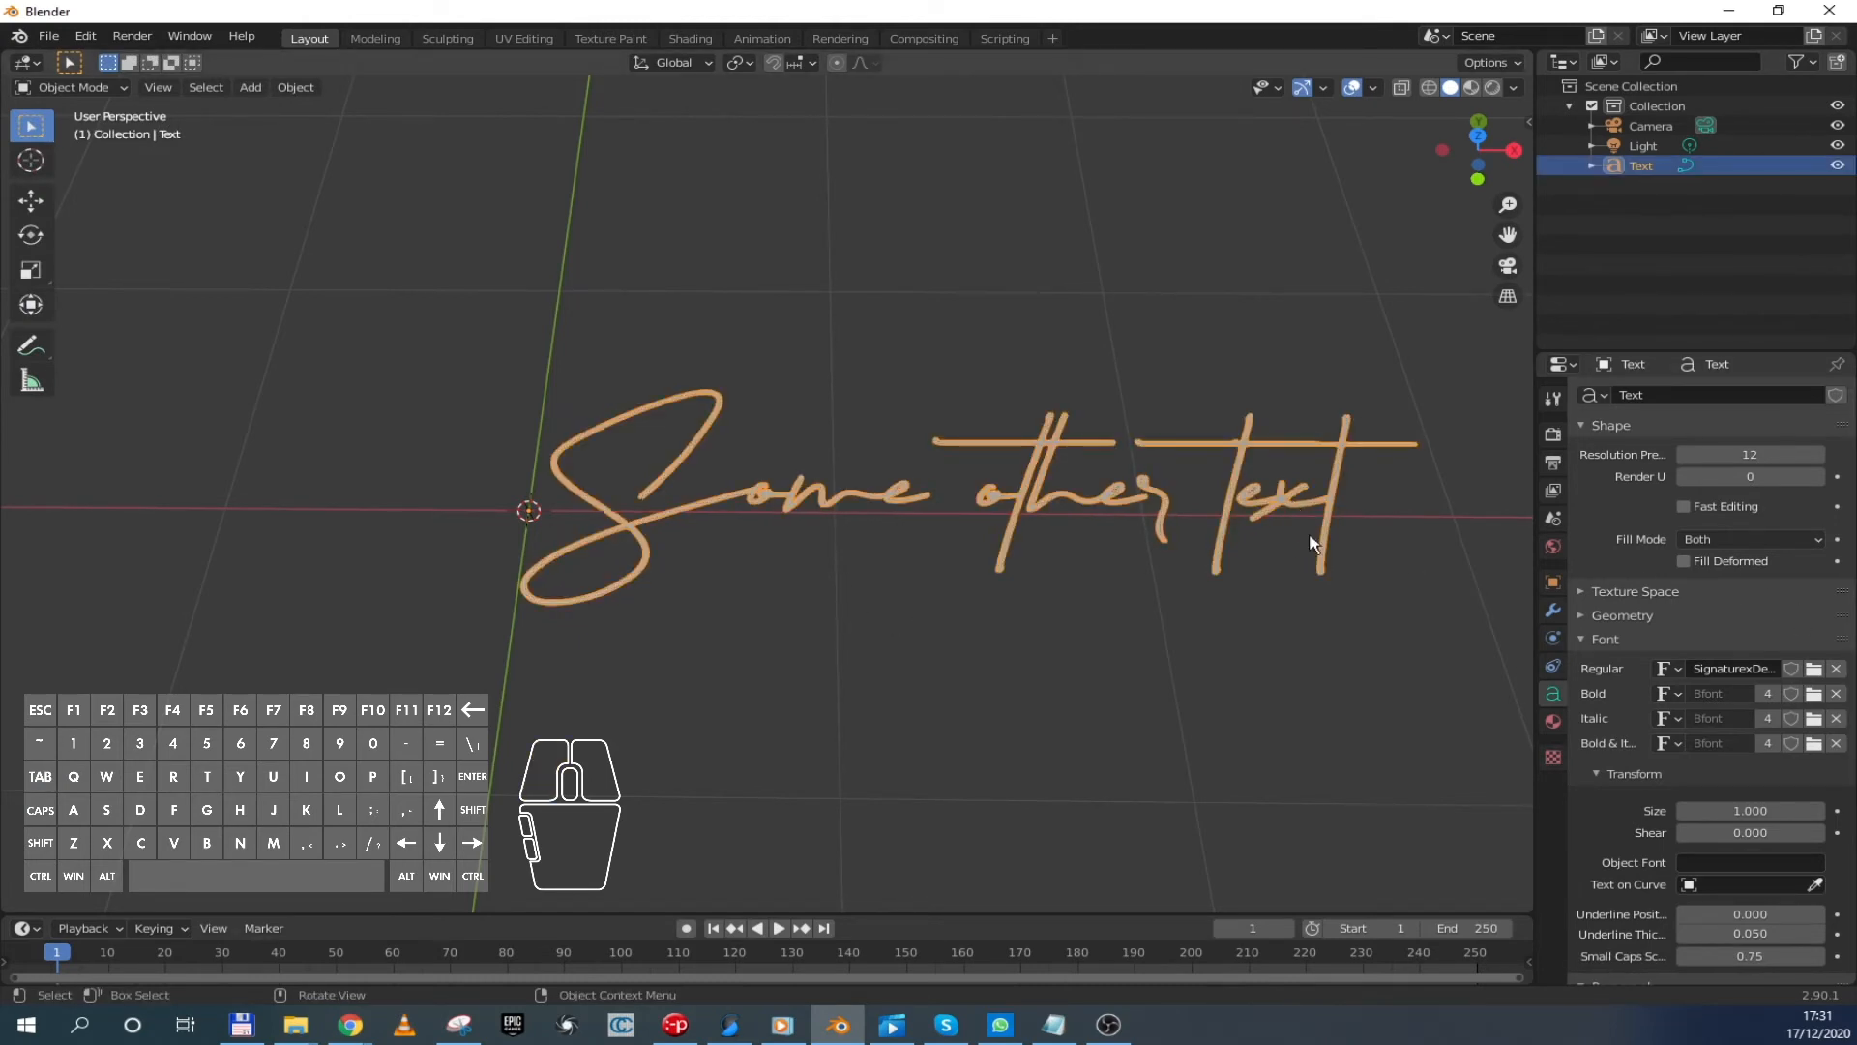
{"action": "left_click", "coordinate": [1583, 616]}
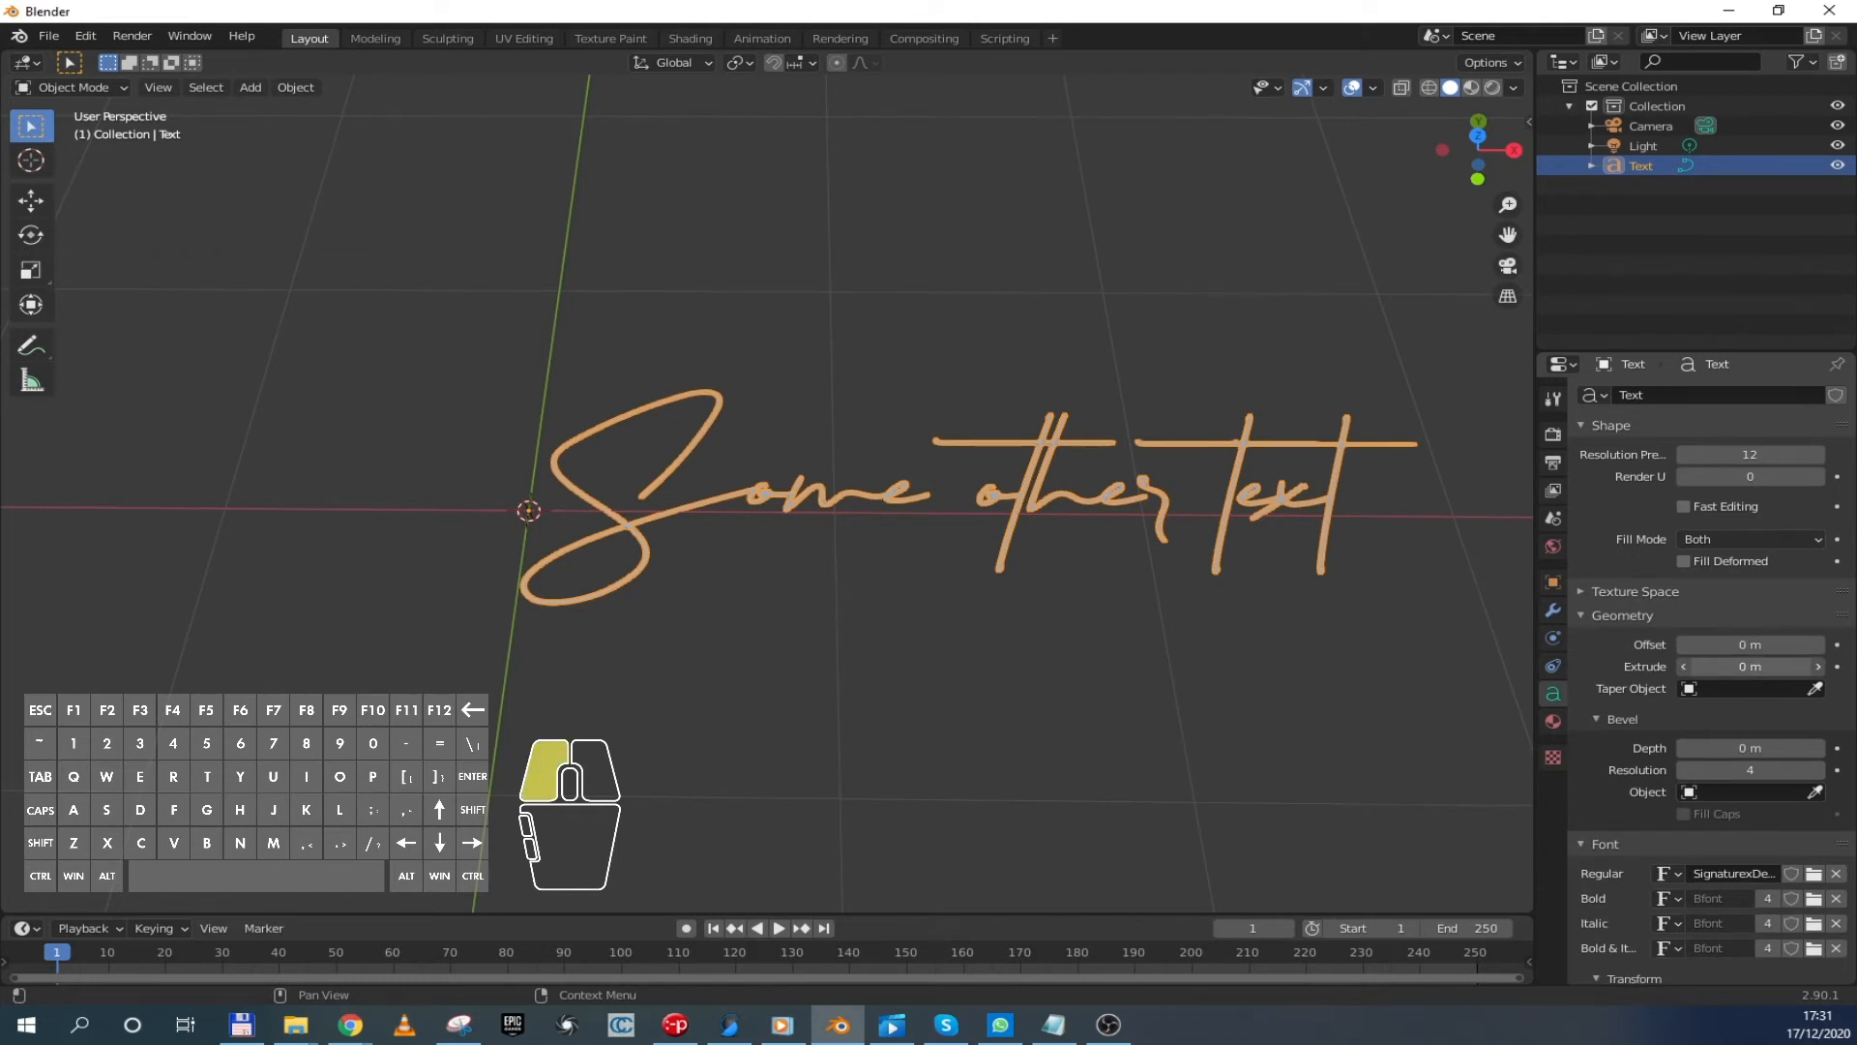
{"action": "left_click_drag", "start_coordinate": [1749, 666], "coordinate": [1801, 665]}
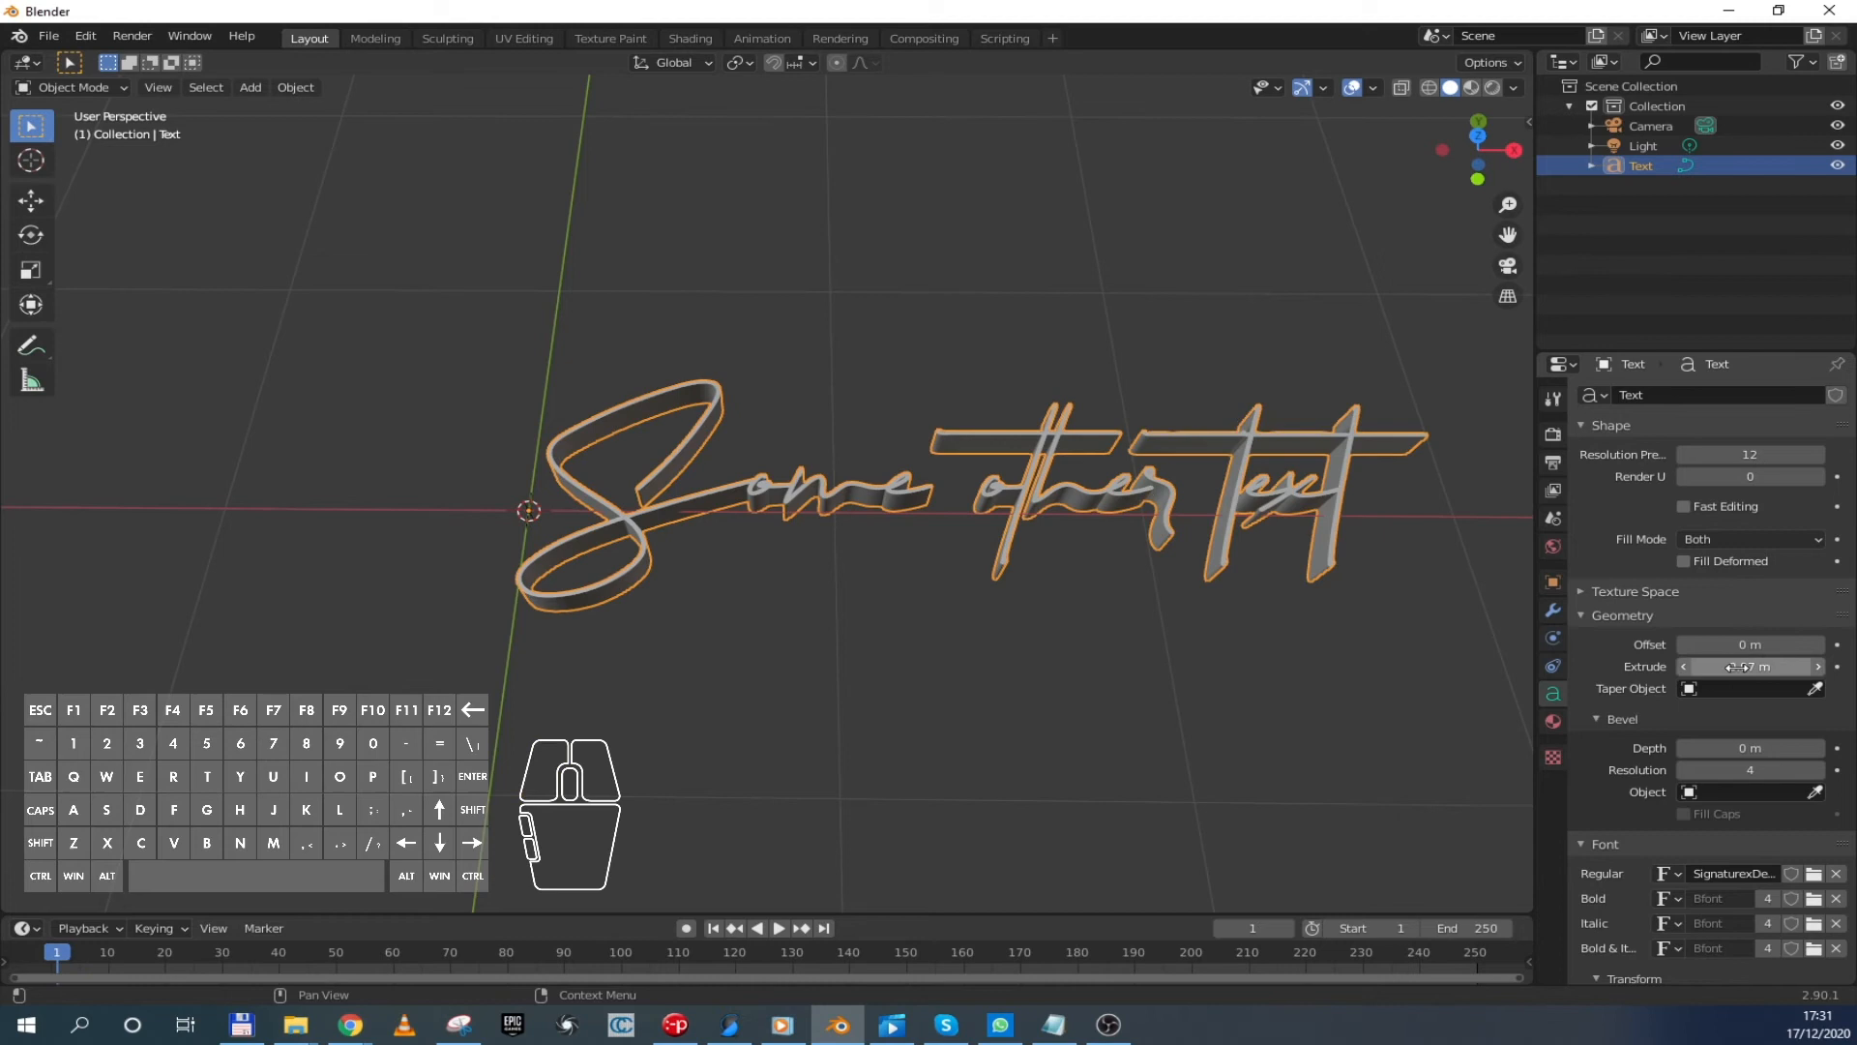
{"action": "left_click", "coordinate": [1310, 640]}
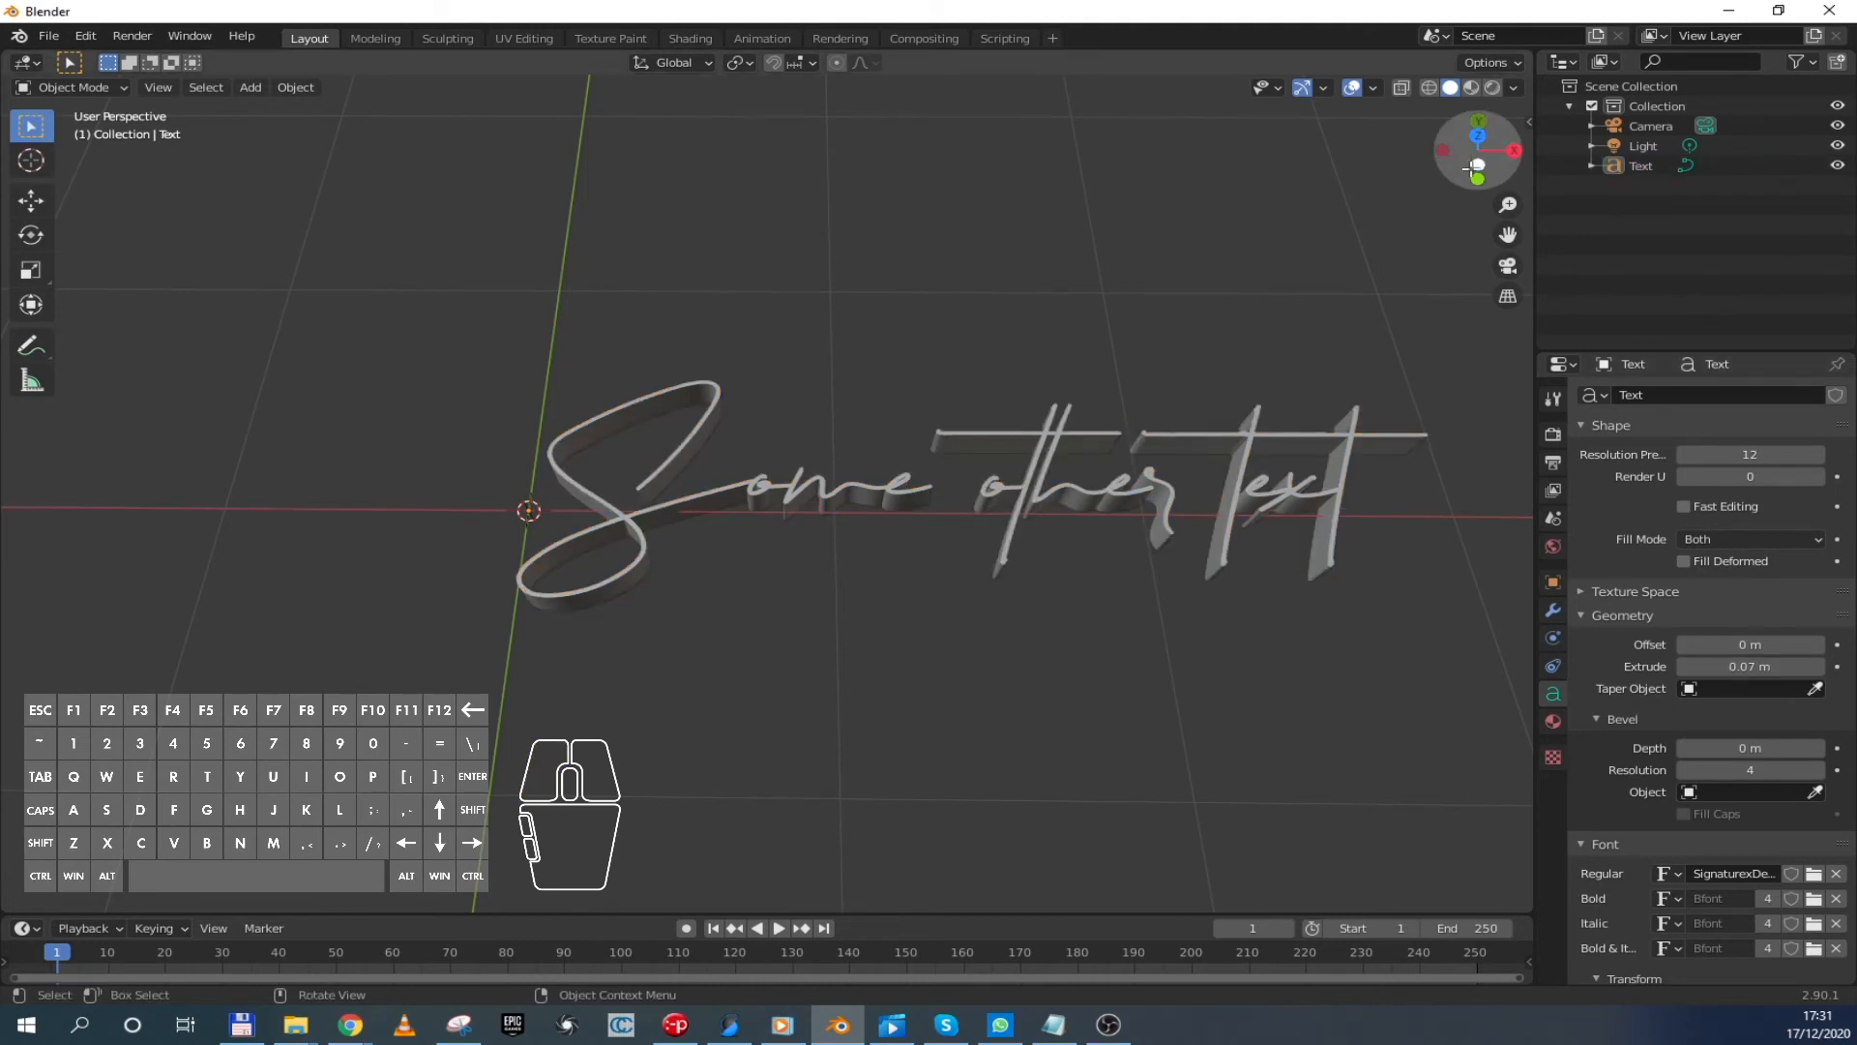
{"action": "left_click_drag", "start_coordinate": [1508, 234], "coordinate": [797, 393]}
{"action": "scroll", "coordinate": [797, 404], "scroll_direction": "up", "scroll_amount": 1}
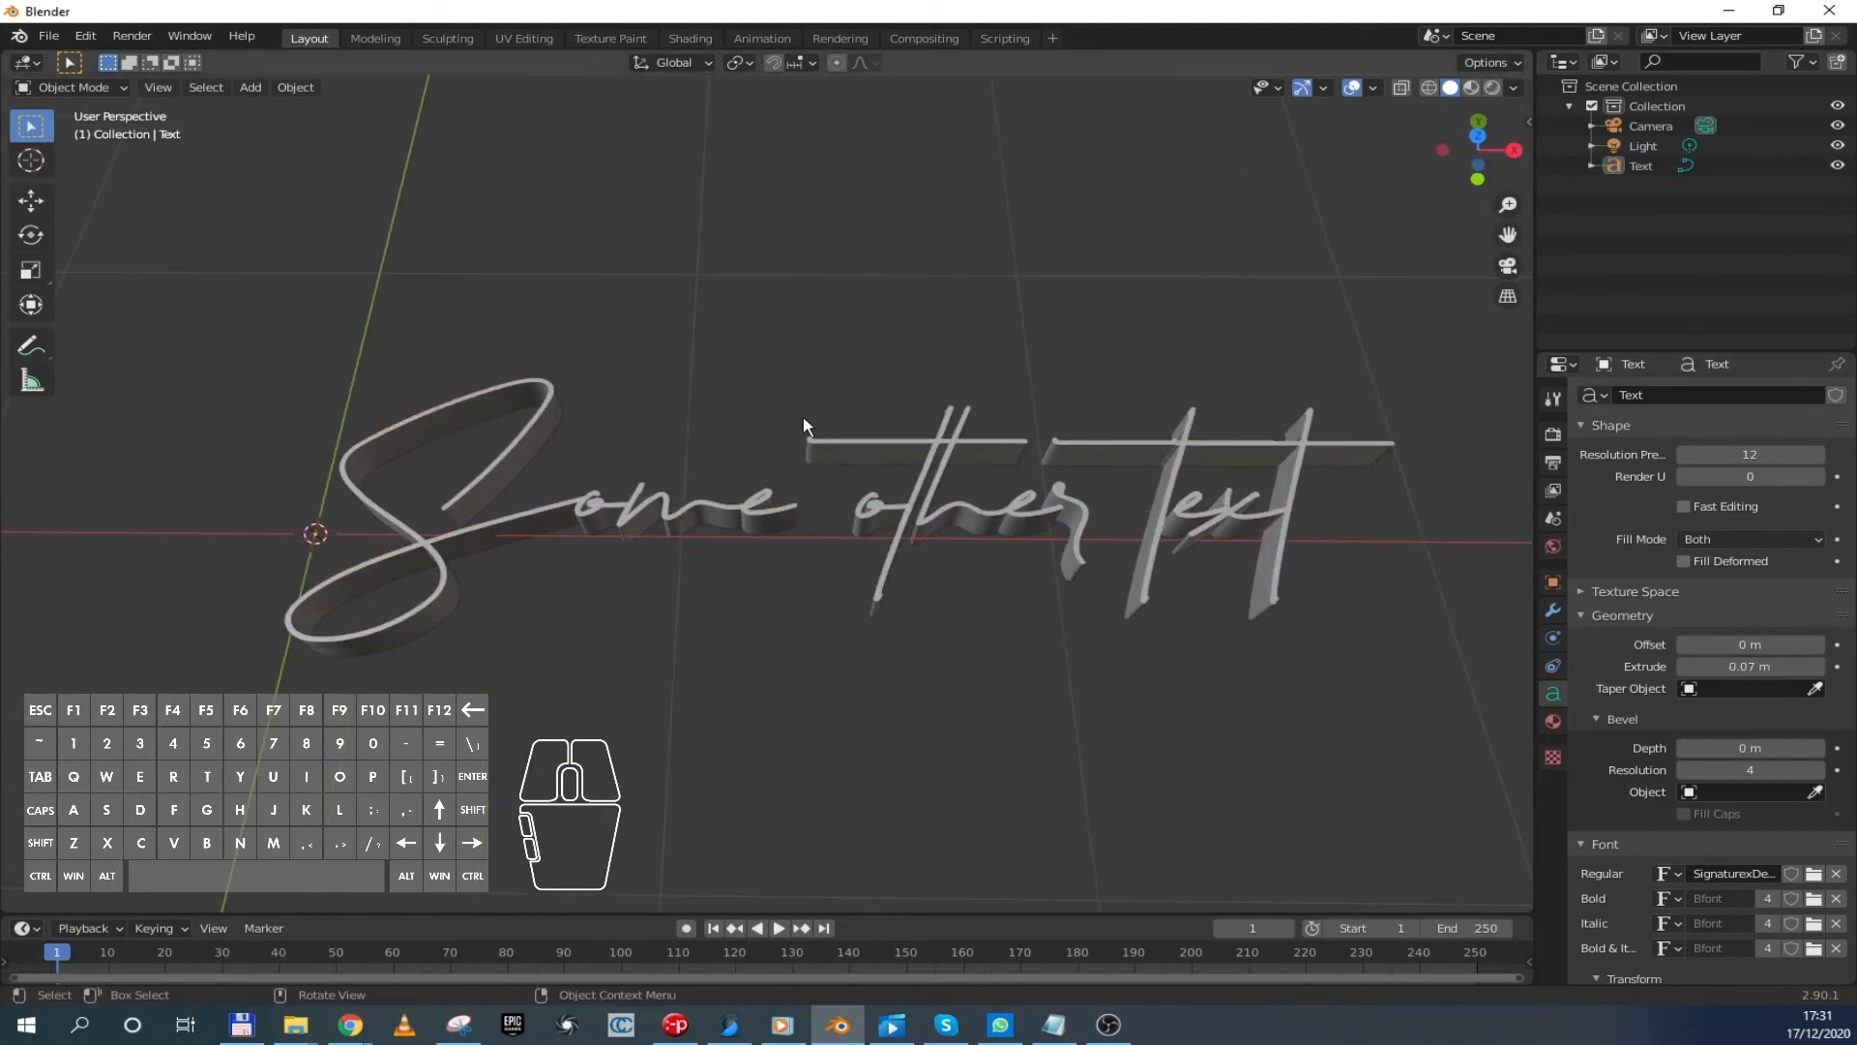
{"action": "scroll", "coordinate": [994, 461], "scroll_direction": "up", "scroll_amount": 2}
Switch the text object's regular font to WildboardDemoRegular.ttf from the Fonts folder
{"action": "left_click", "coordinate": [1047, 527]}
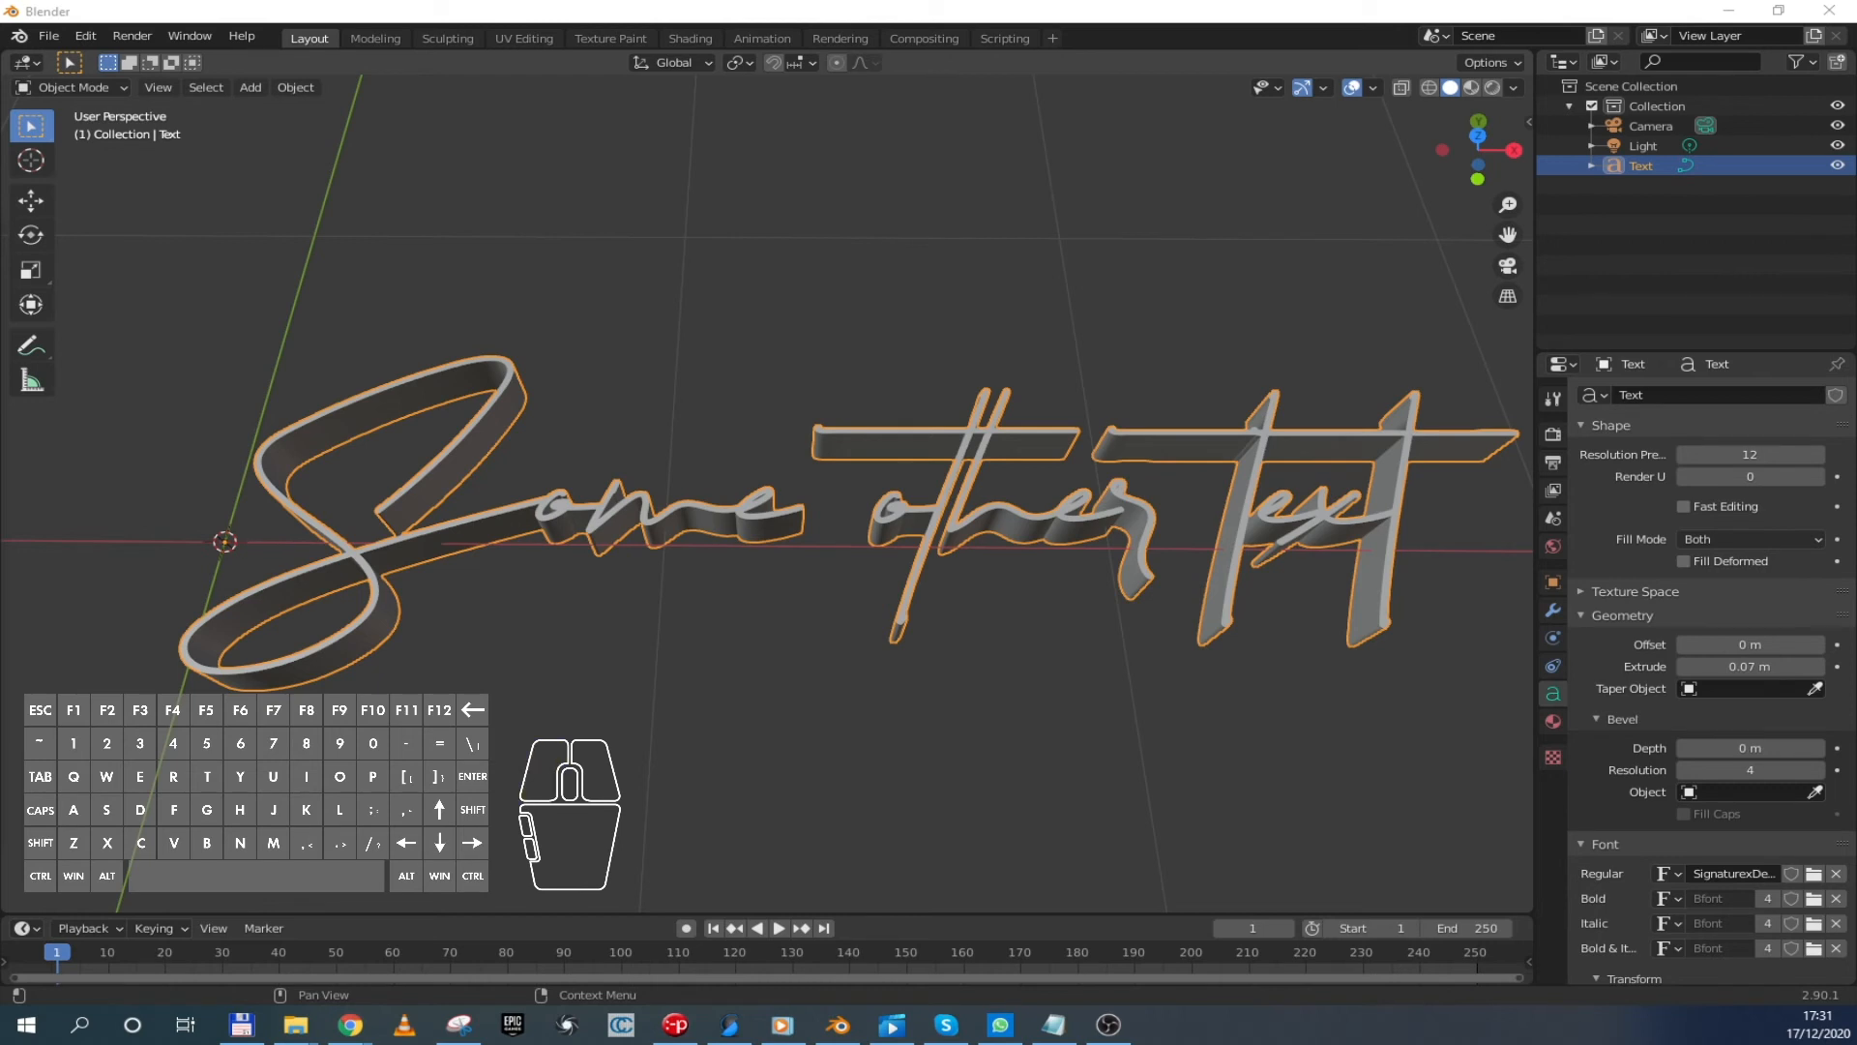
{"action": "left_click", "coordinate": [115, 800]}
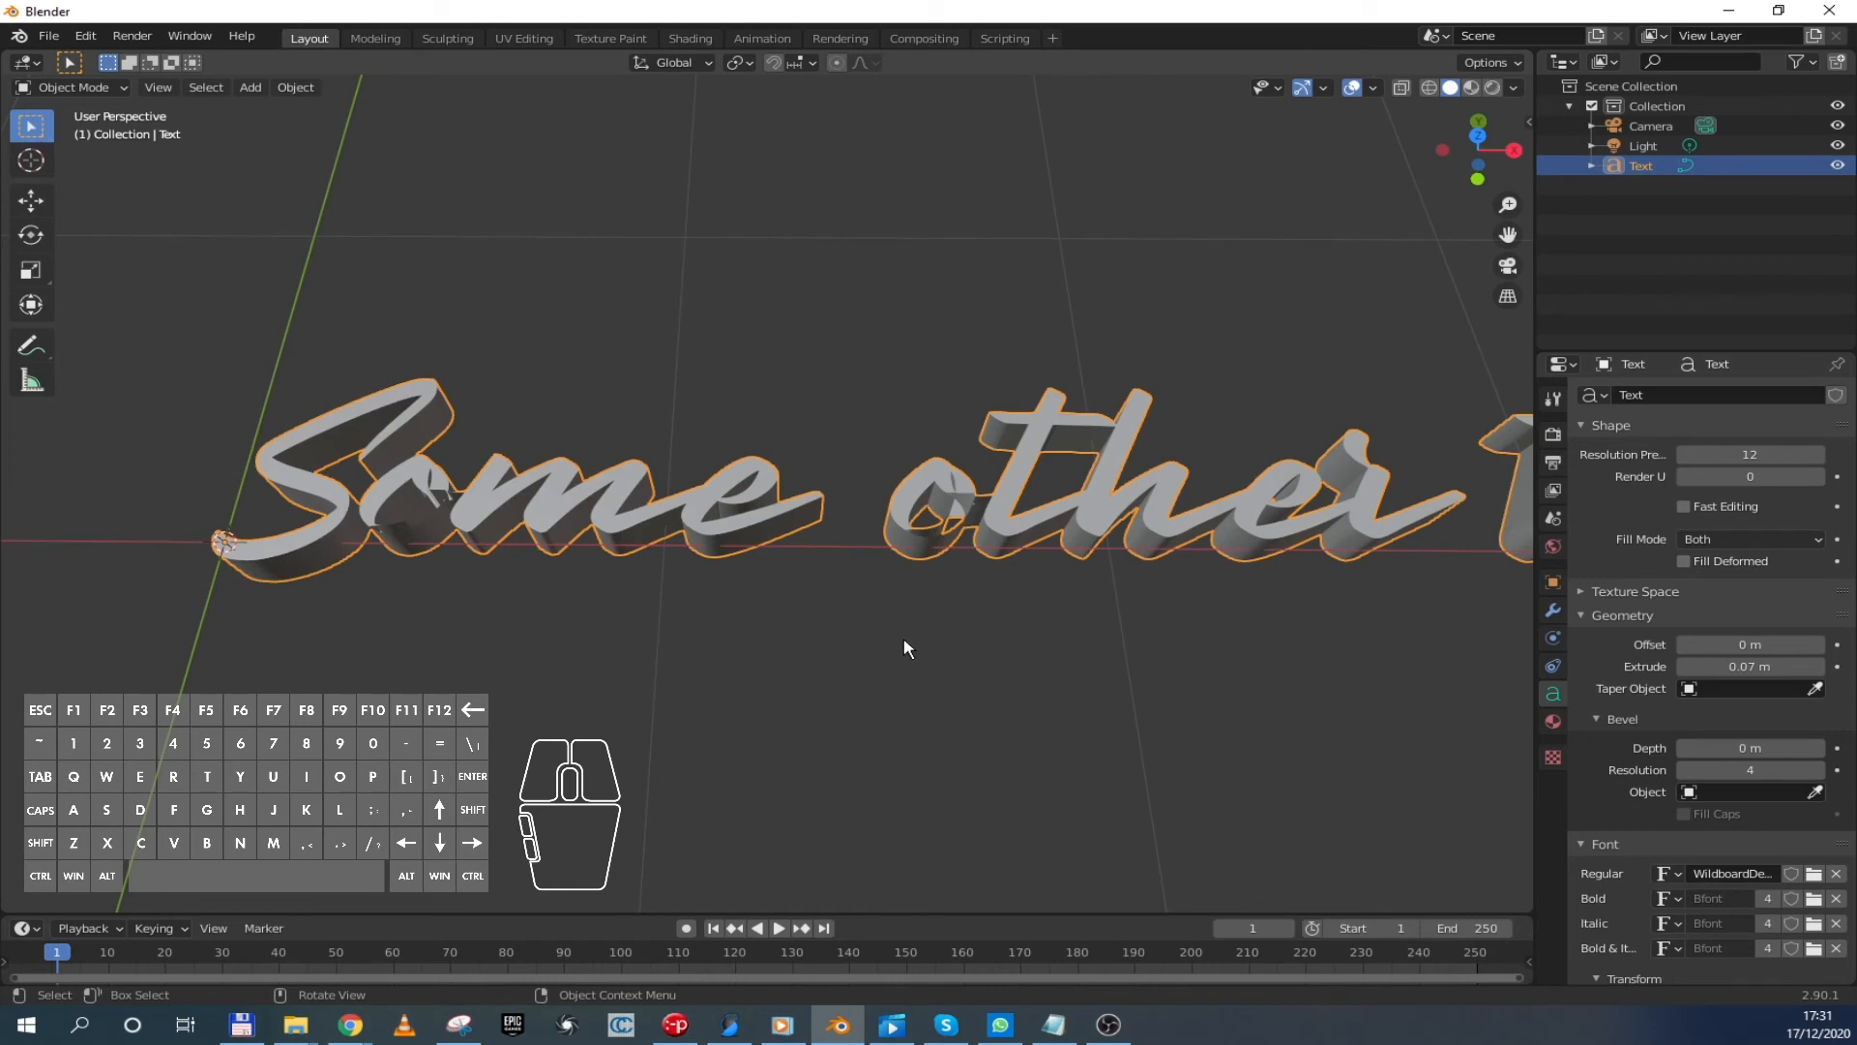
{"action": "scroll", "coordinate": [466, 481], "scroll_direction": "up", "scroll_amount": 2}
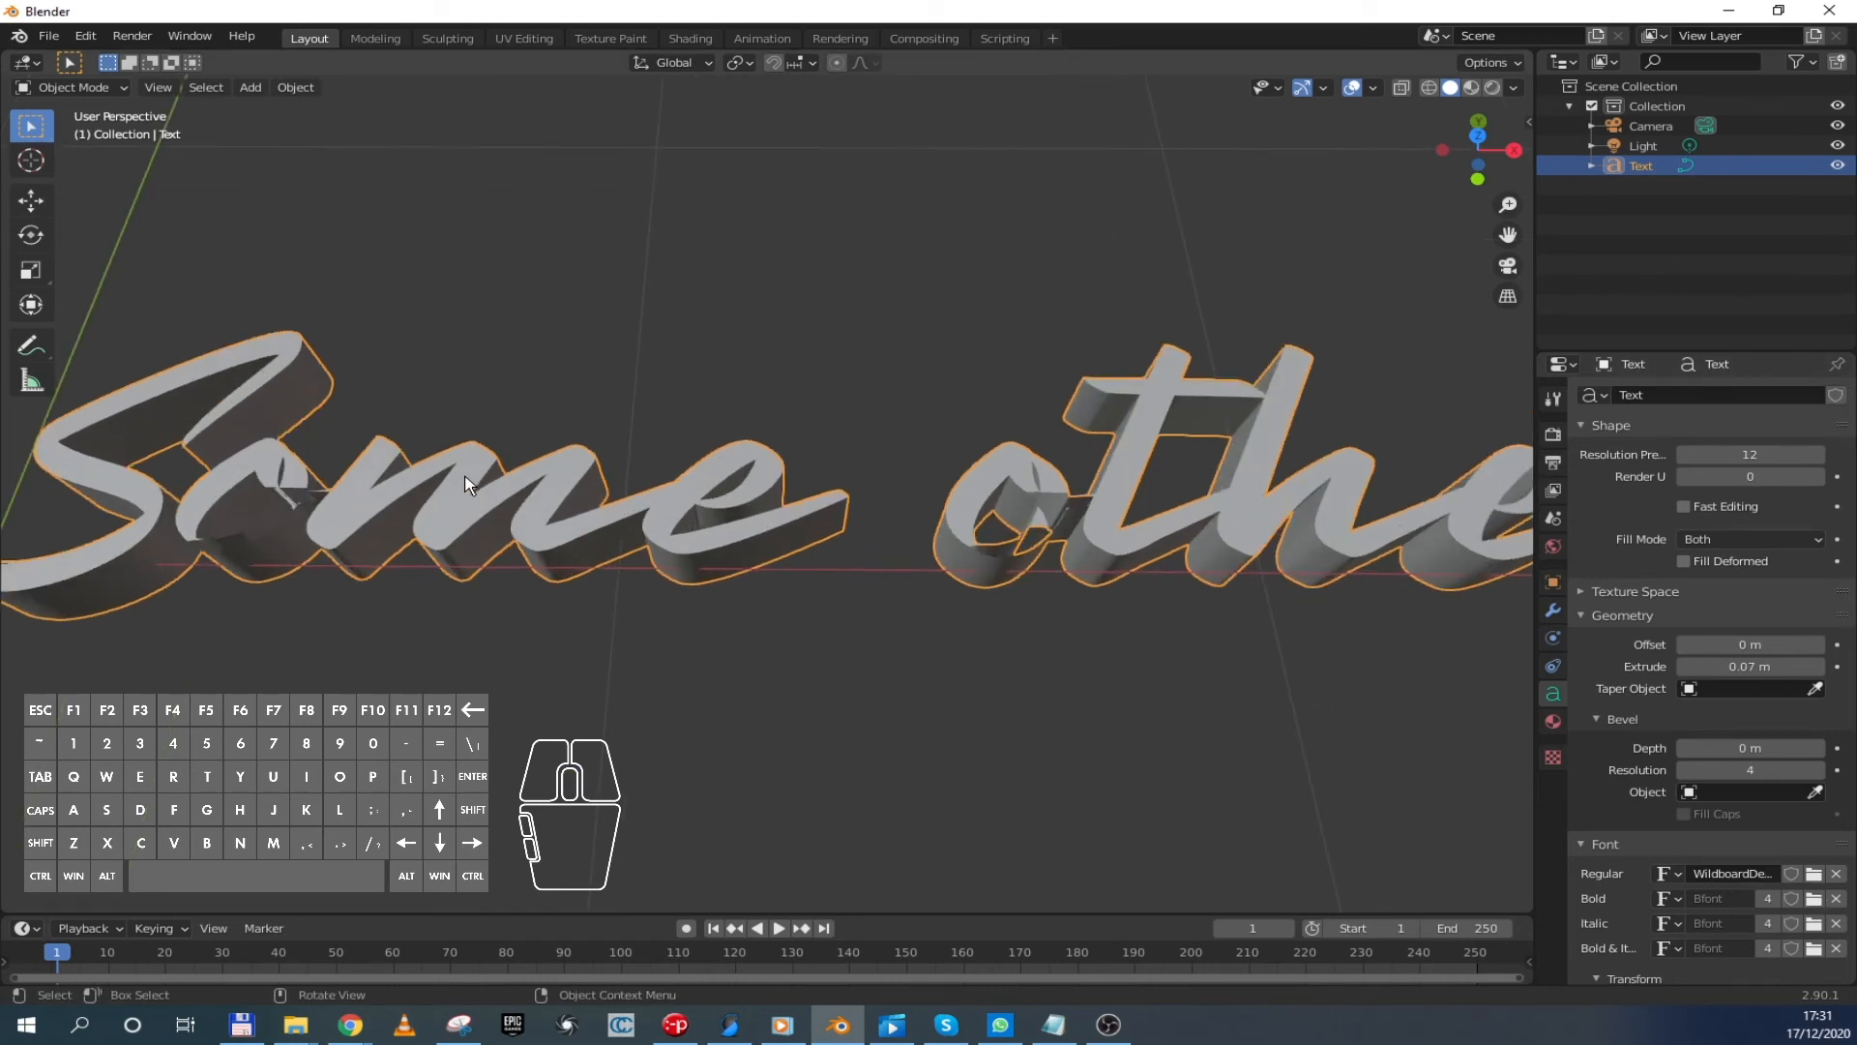
Load Winter Holidays.otf from the Fonts folder as the regular font of the text object
{"action": "left_click", "coordinate": [1813, 876]}
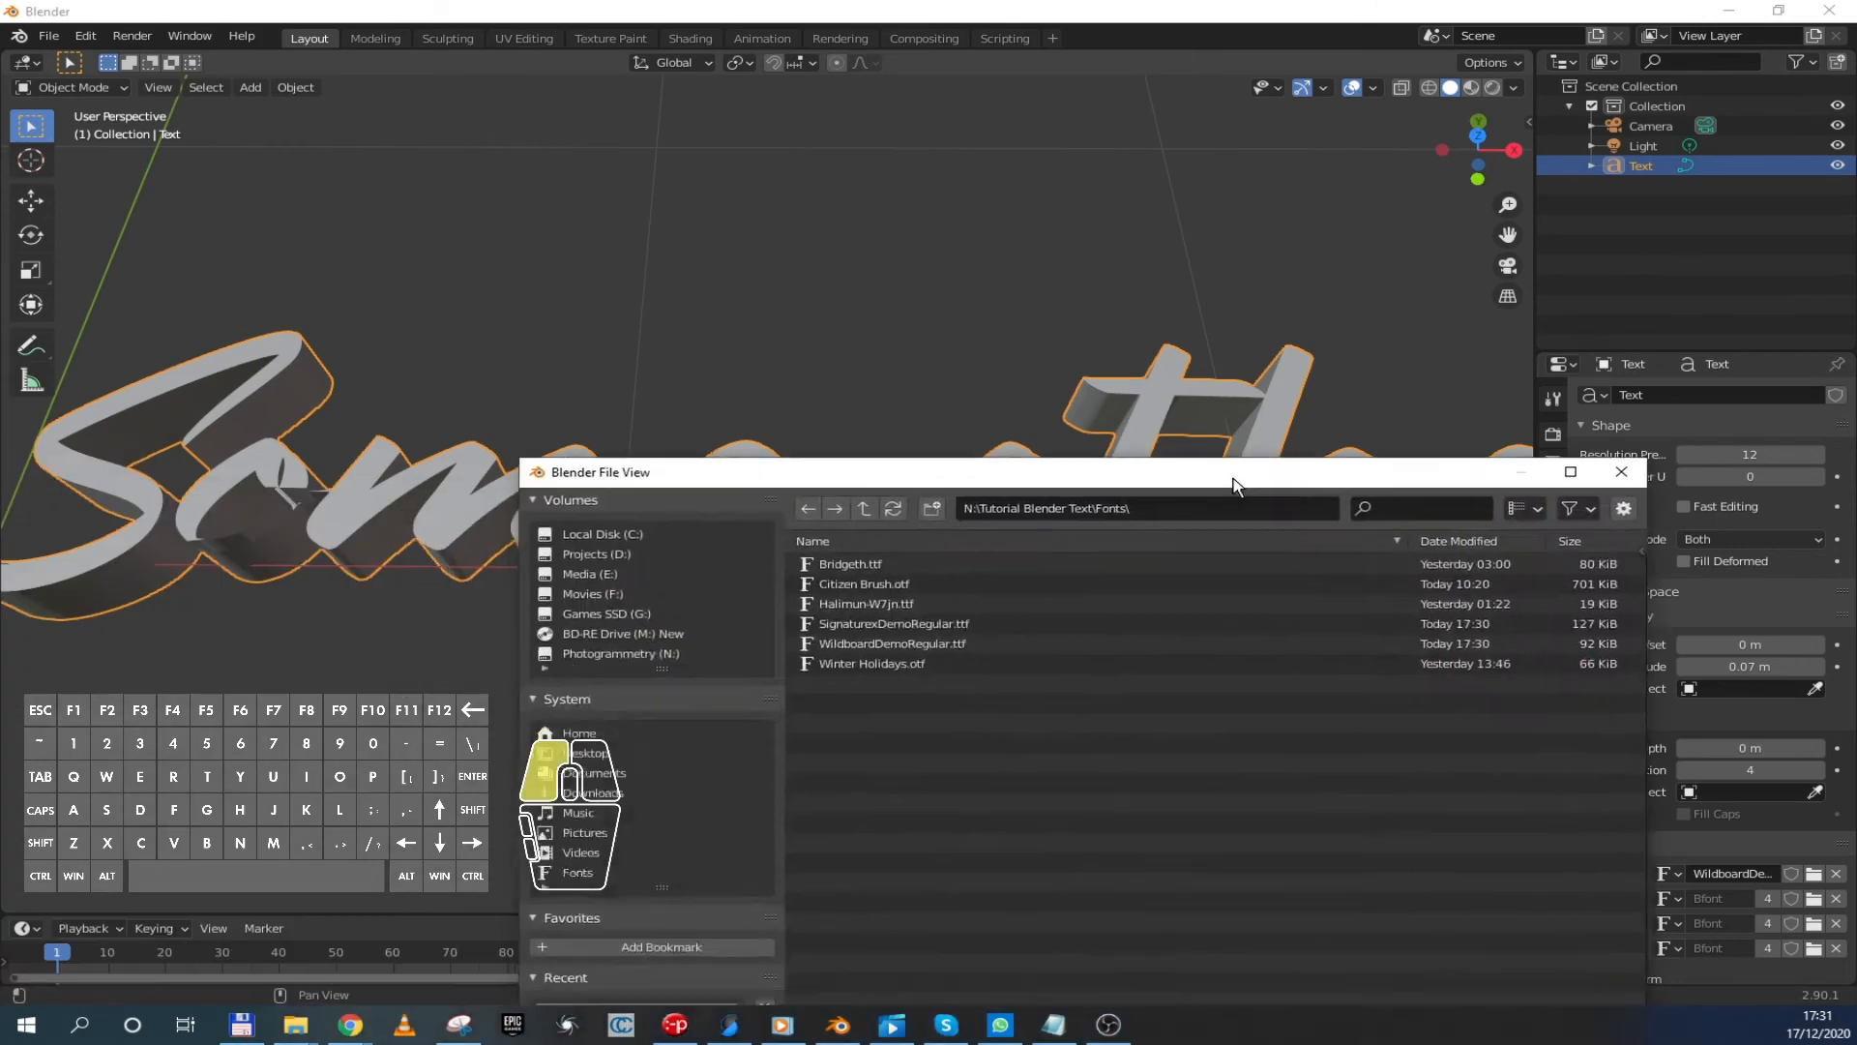
{"action": "left_click", "coordinate": [838, 456]}
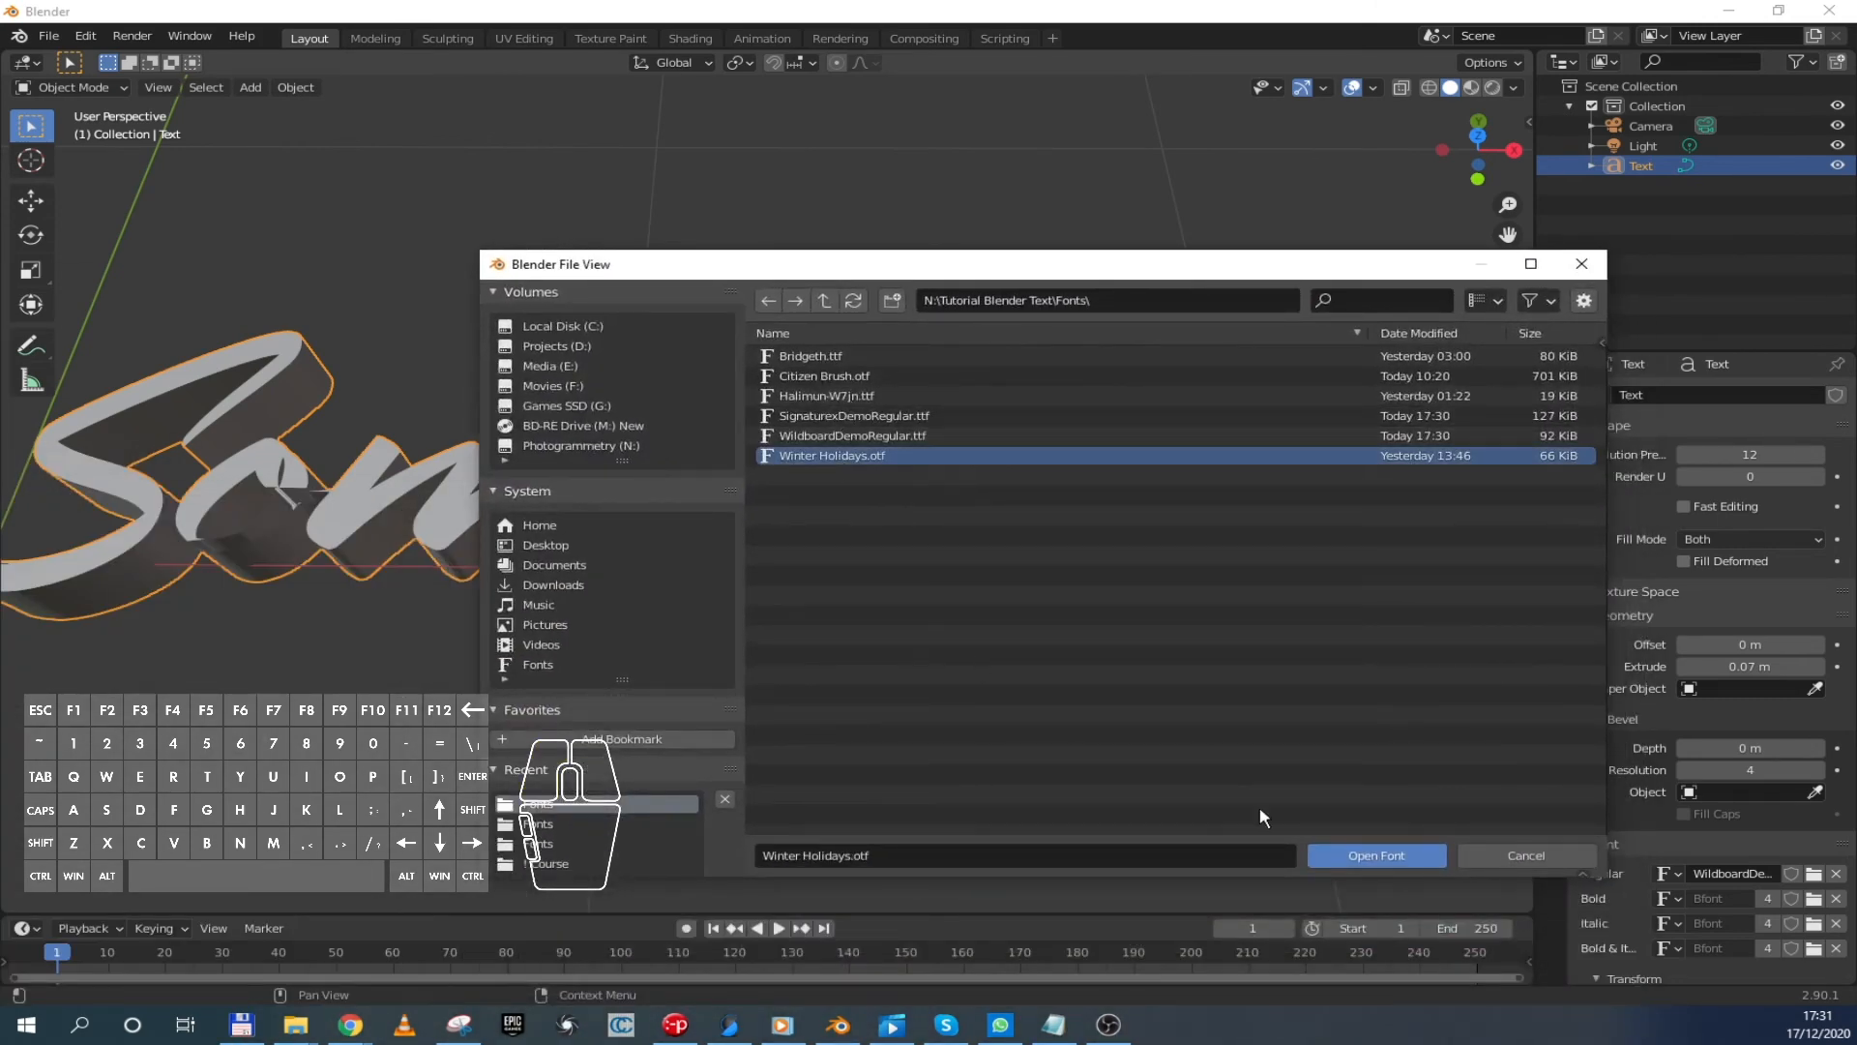
{"action": "left_click", "coordinate": [1406, 856]}
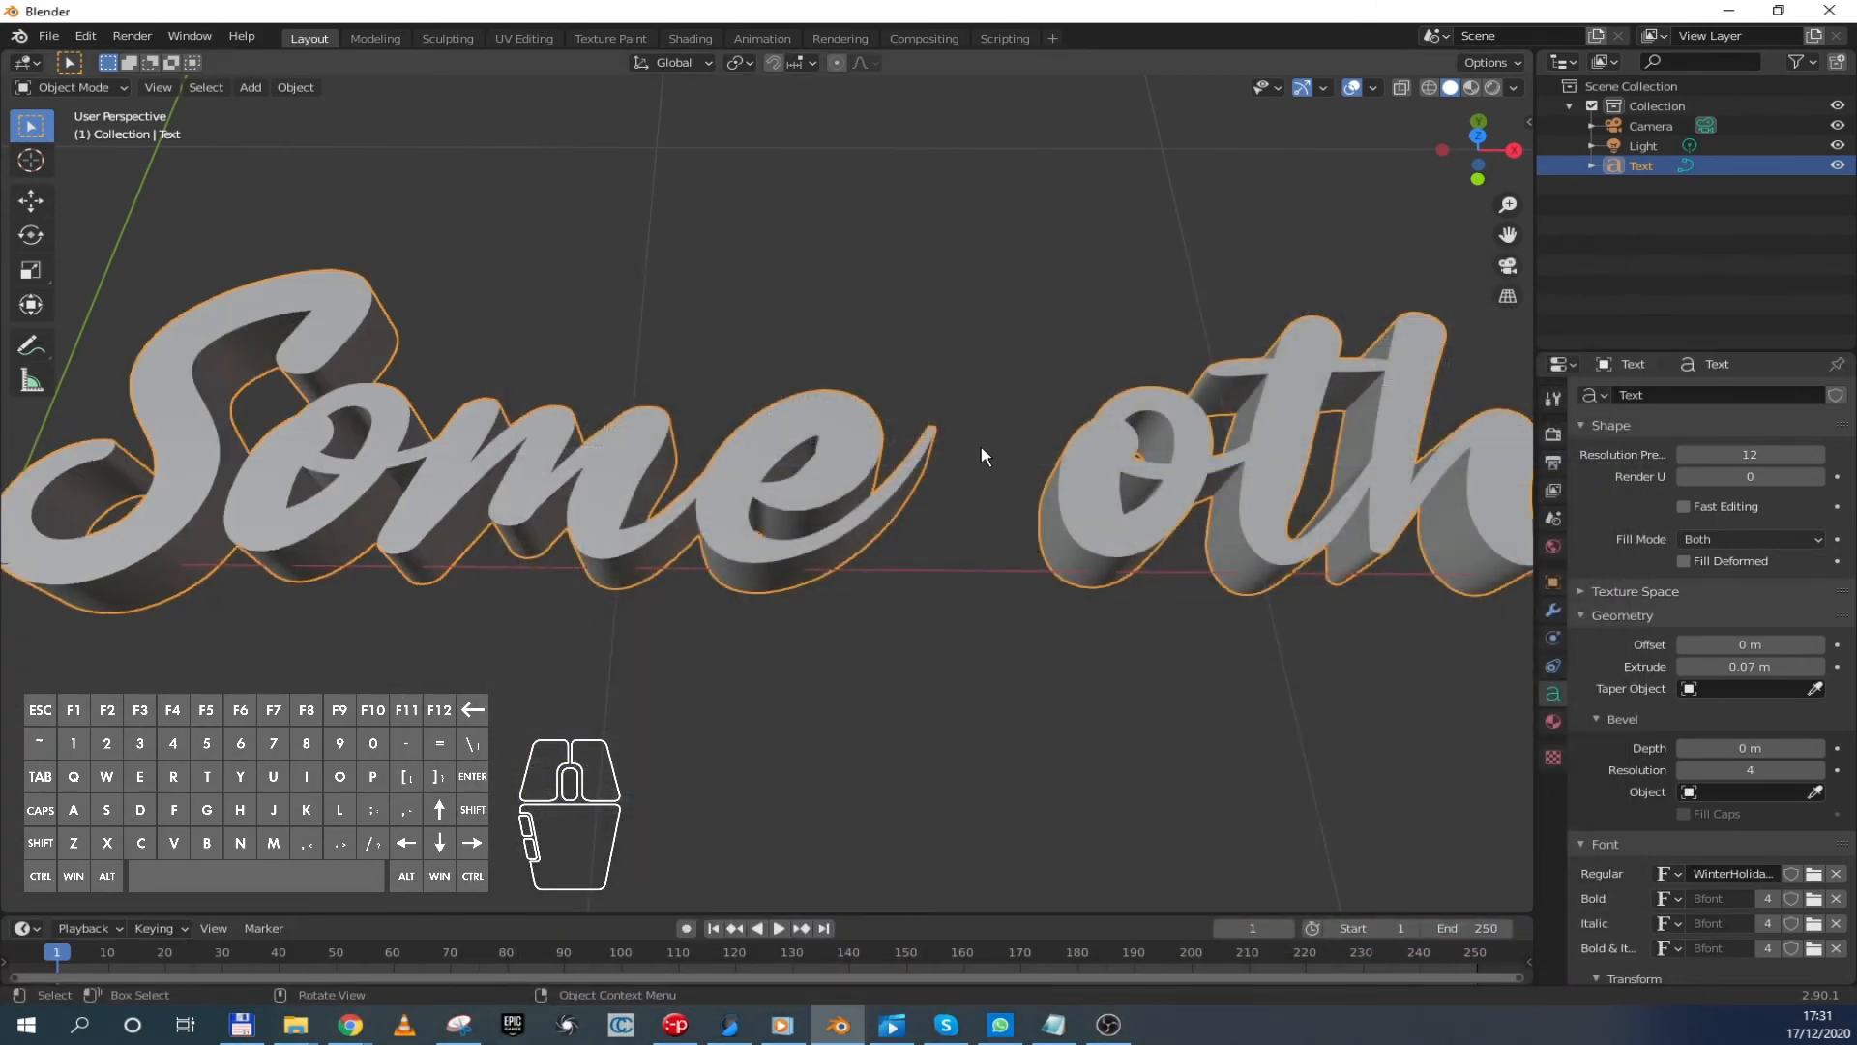
Replace the whole wording of the extruded text object with "Edit"
{"action": "scroll", "coordinate": [621, 576], "scroll_direction": "down", "scroll_amount": 5}
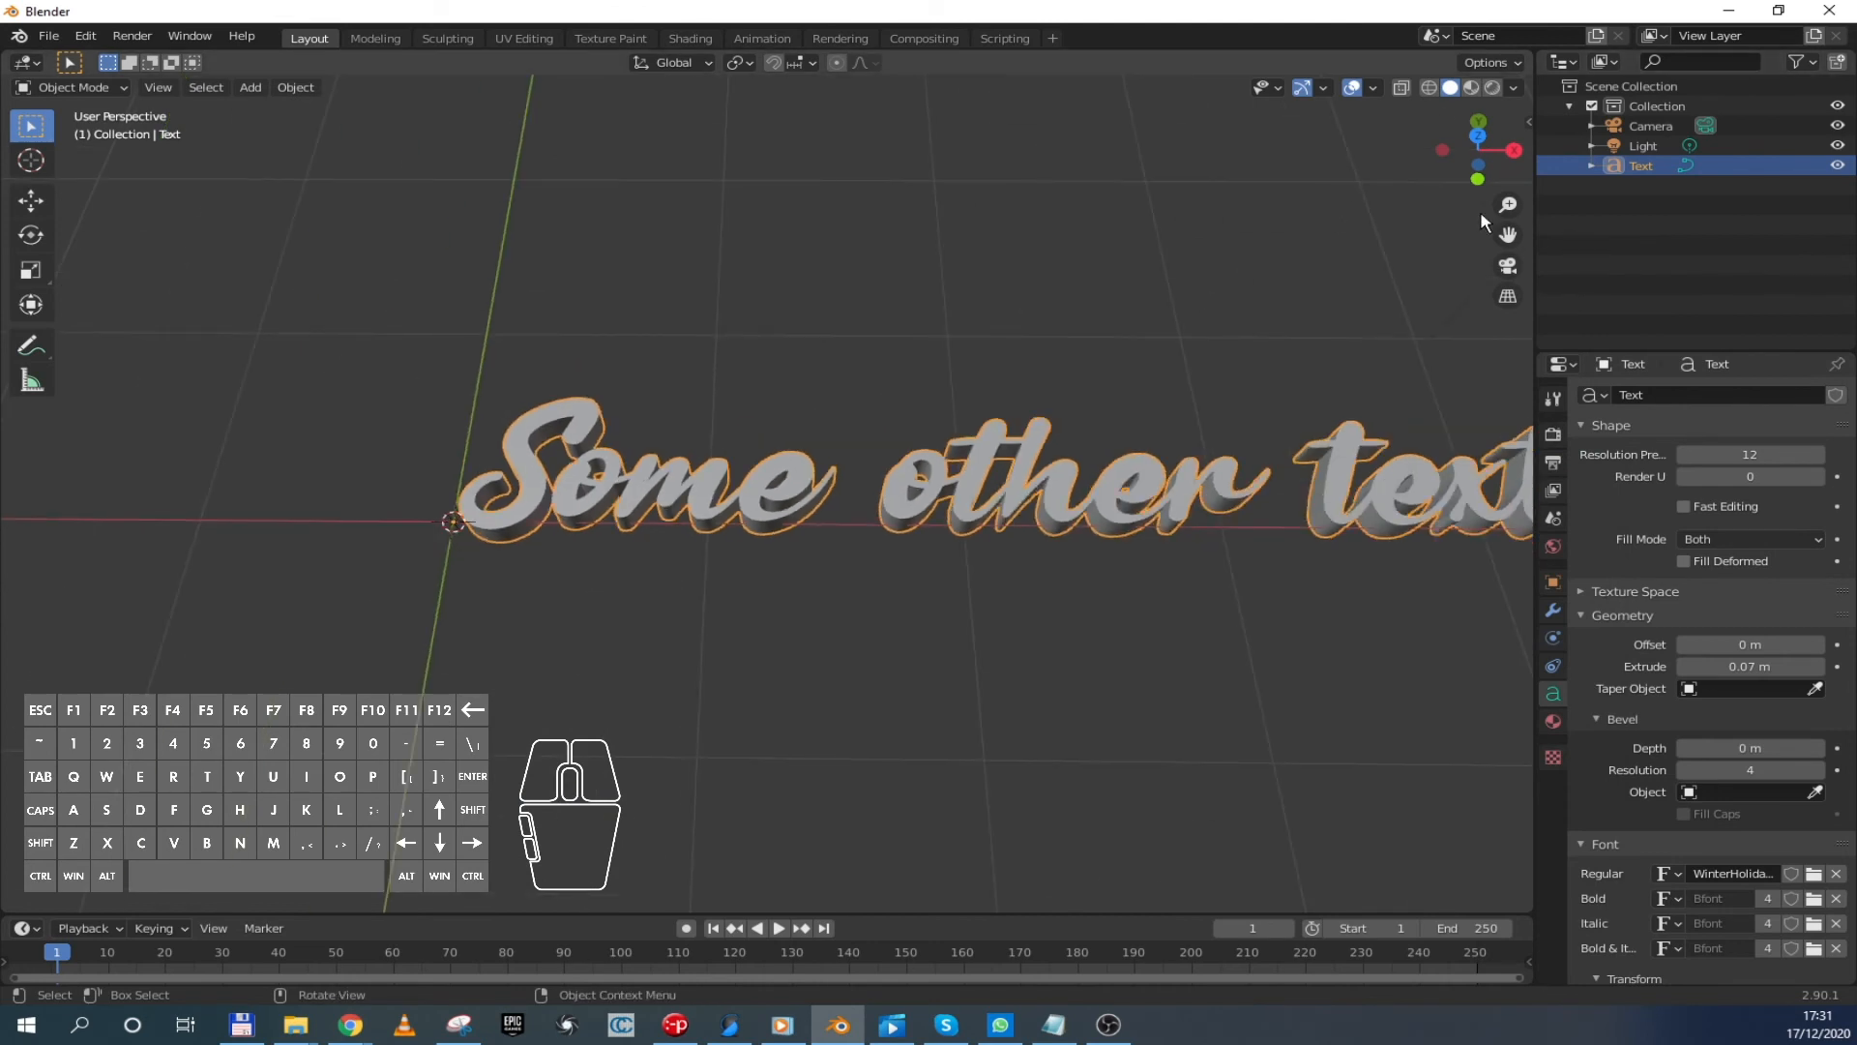
{"action": "left_click_drag", "start_coordinate": [1508, 235], "coordinate": [1286, 239]}
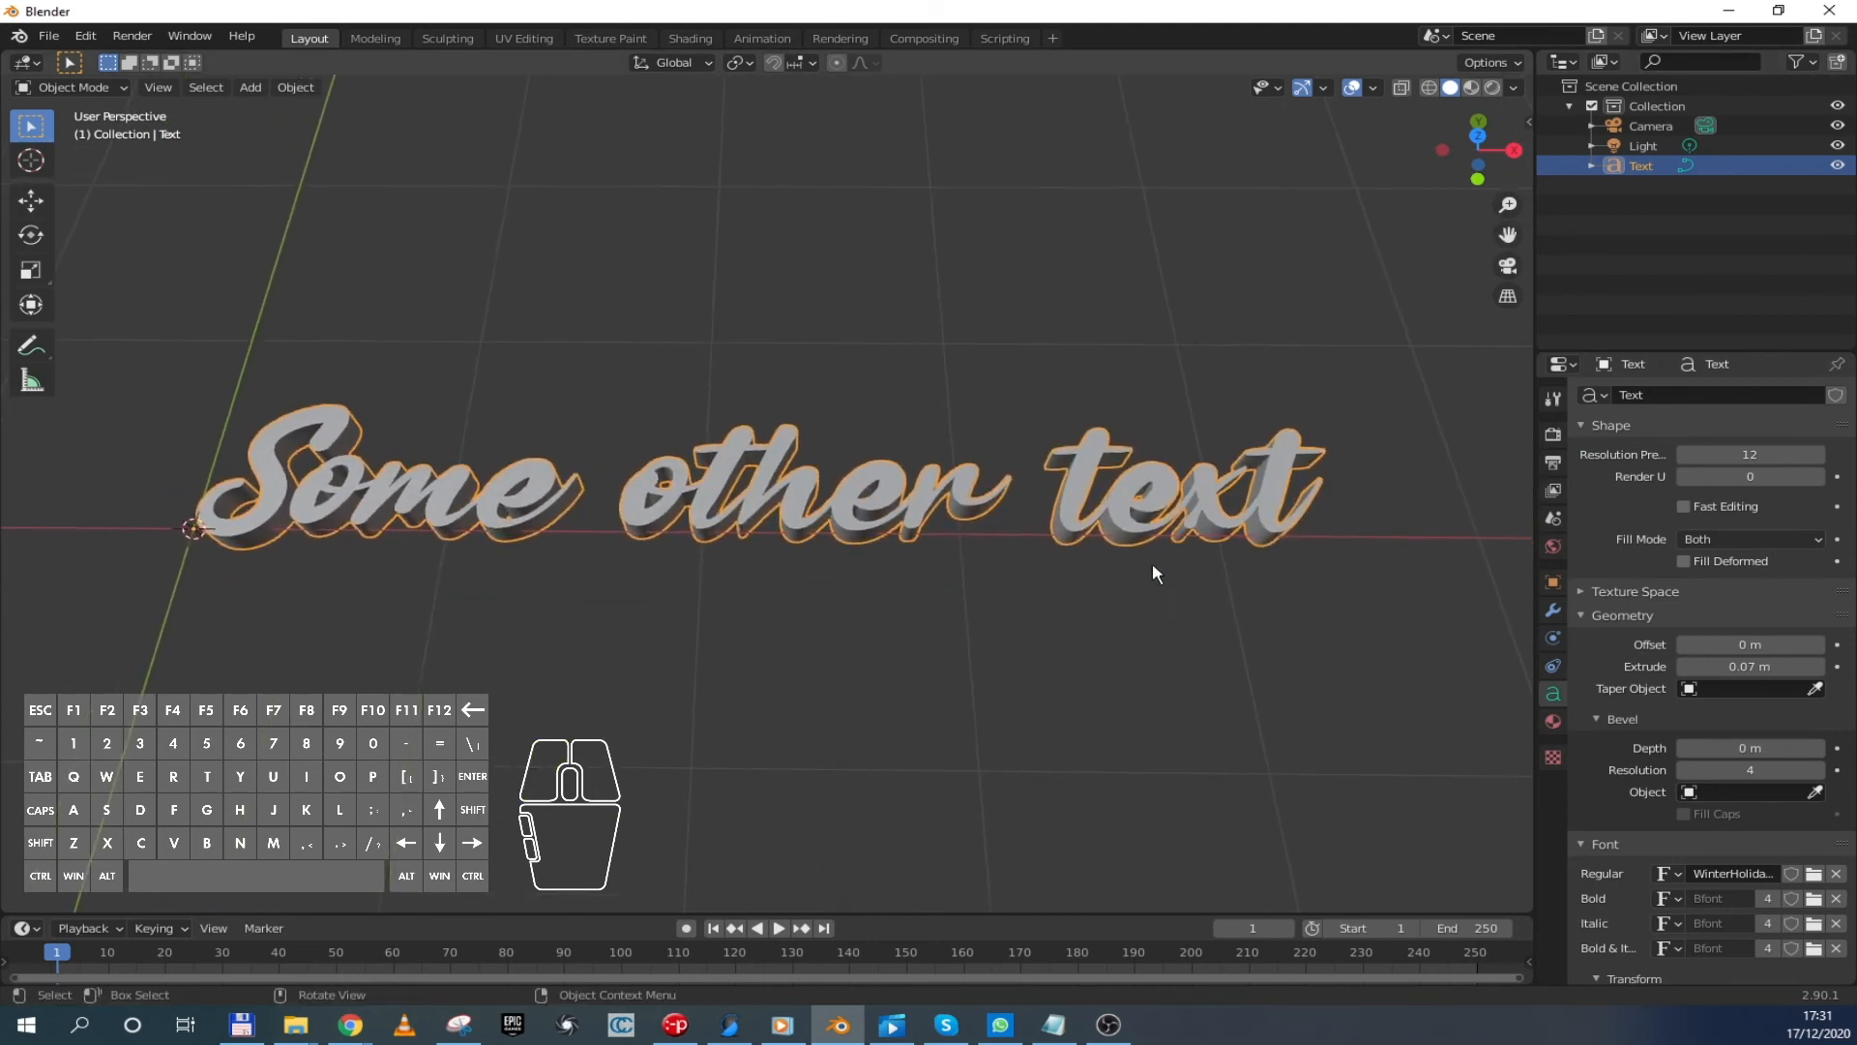
{"action": "left_click", "coordinate": [1122, 616]}
{"action": "left_click", "coordinate": [1129, 523]}
{"action": "key", "text": "Tab"}
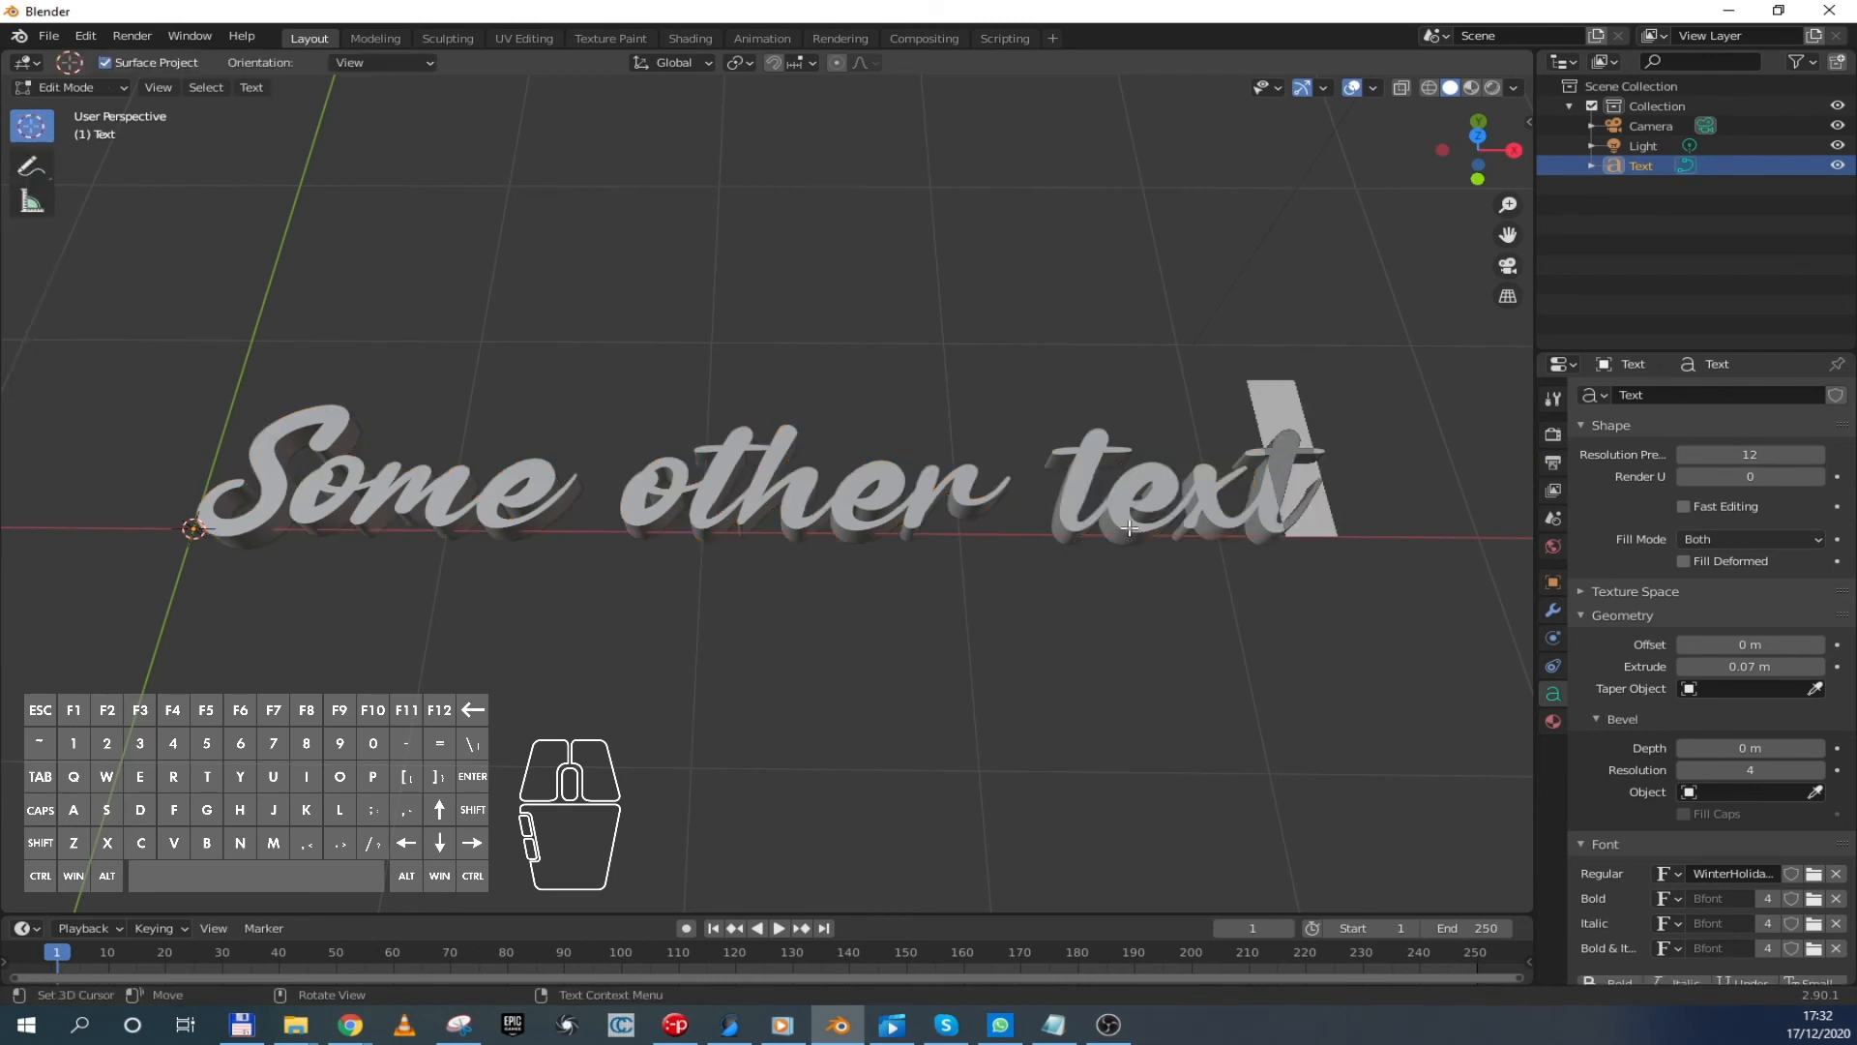
{"action": "key", "text": "ctrl+a"}
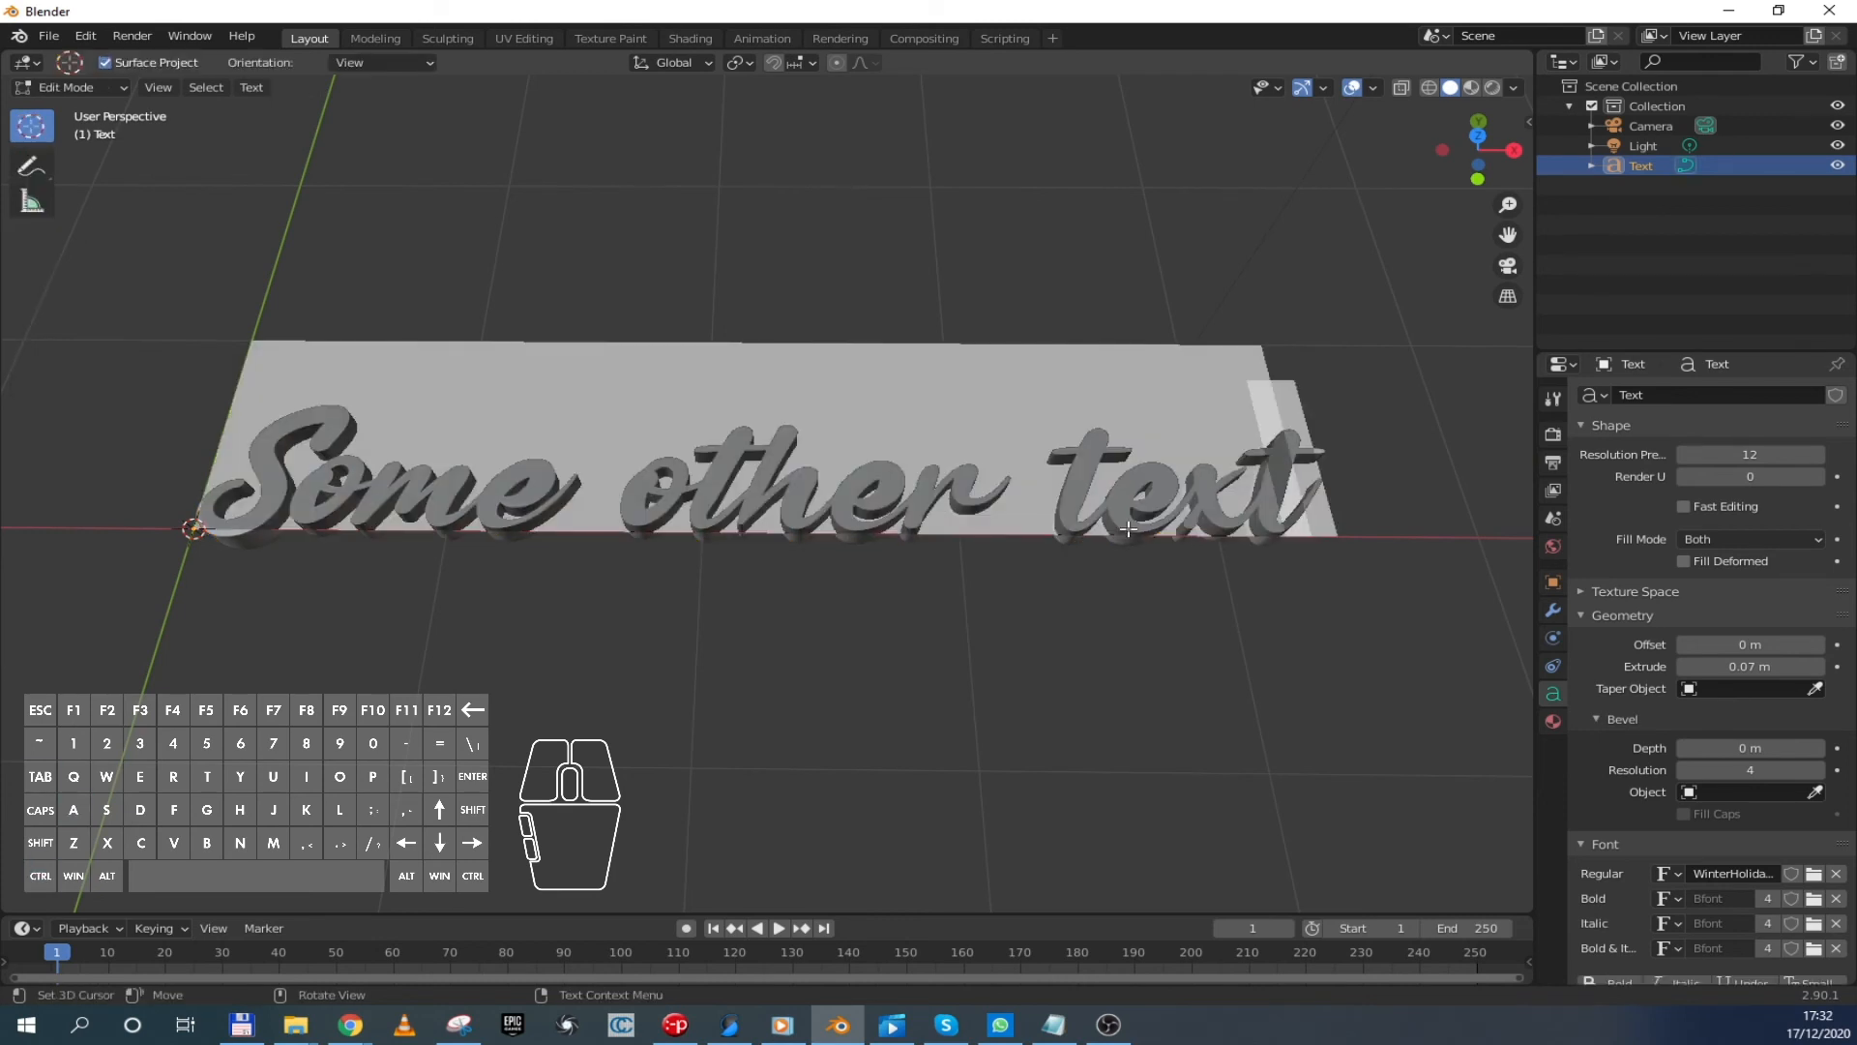
{"action": "type", "text": "Edit"}
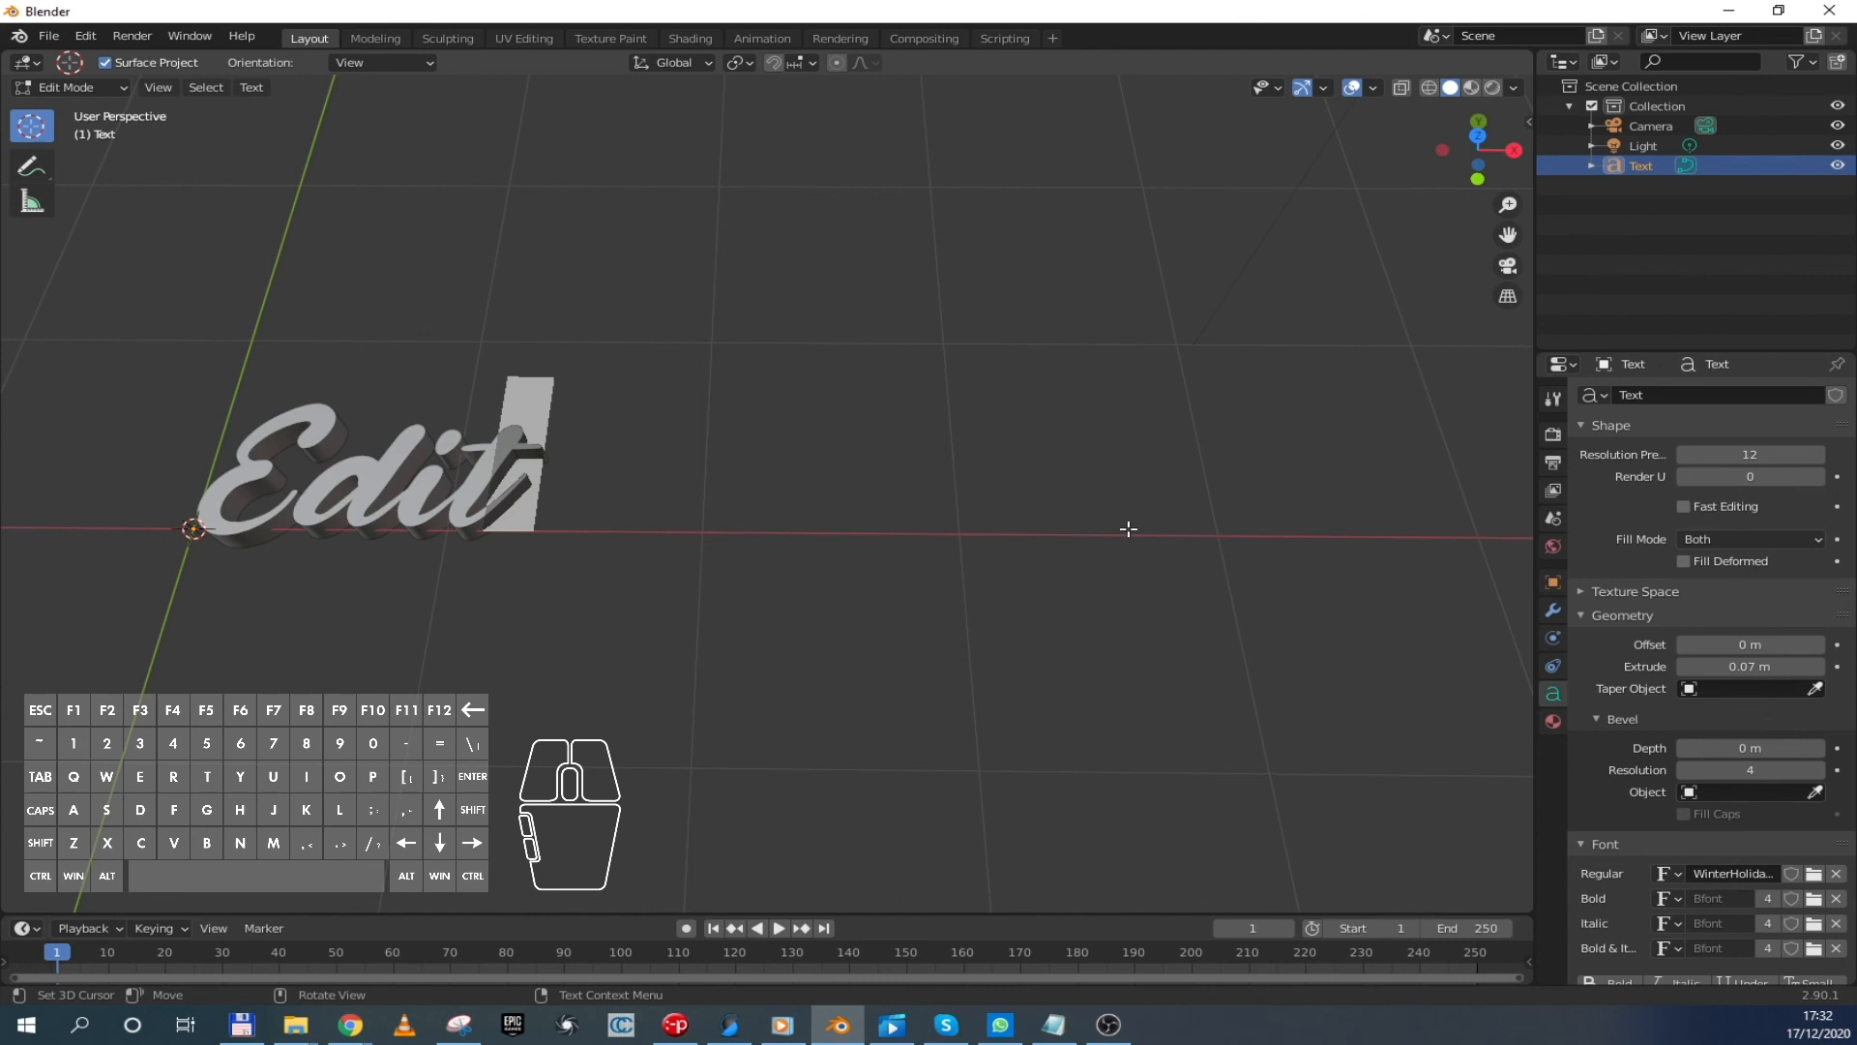
Clear the text object's wording, enter "Finish" instead, return to Object Mode and deselect the text
{"action": "key", "text": "ctrl+a"}
{"action": "key", "text": "BackSpace"}
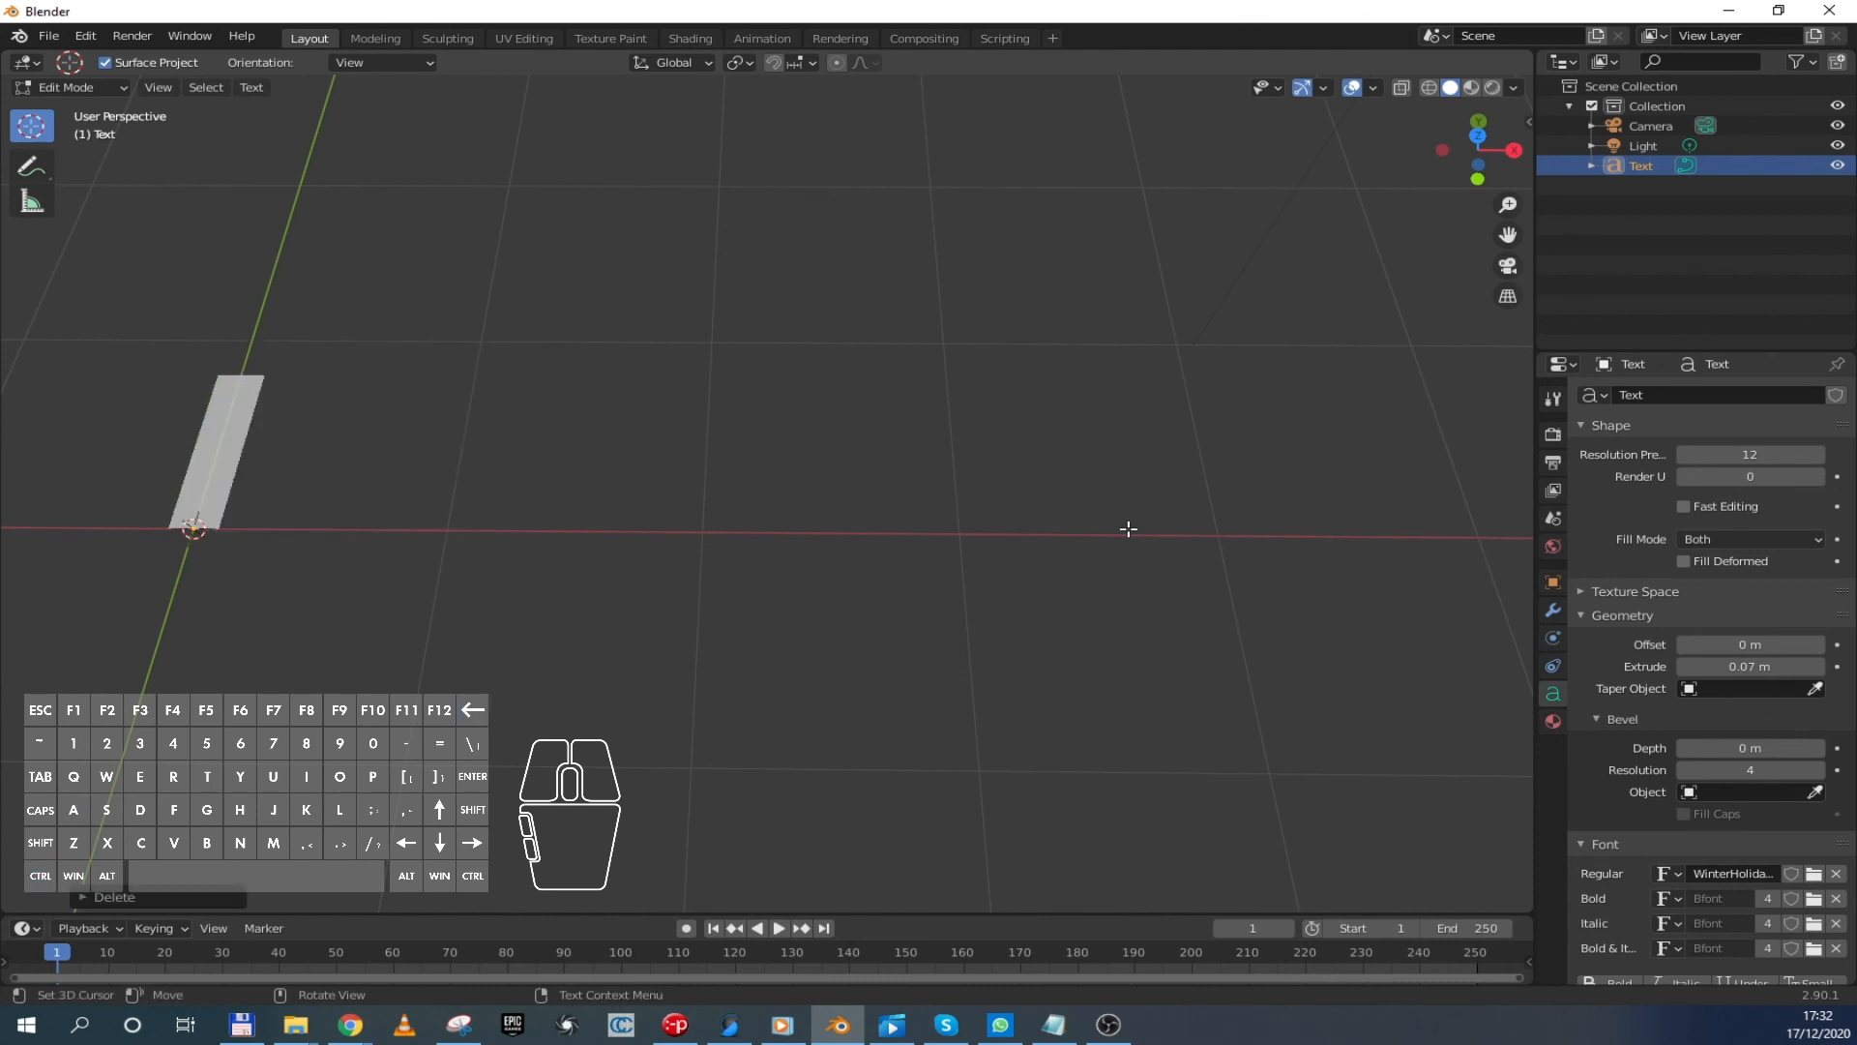
{"action": "type", "text": "Fin"}
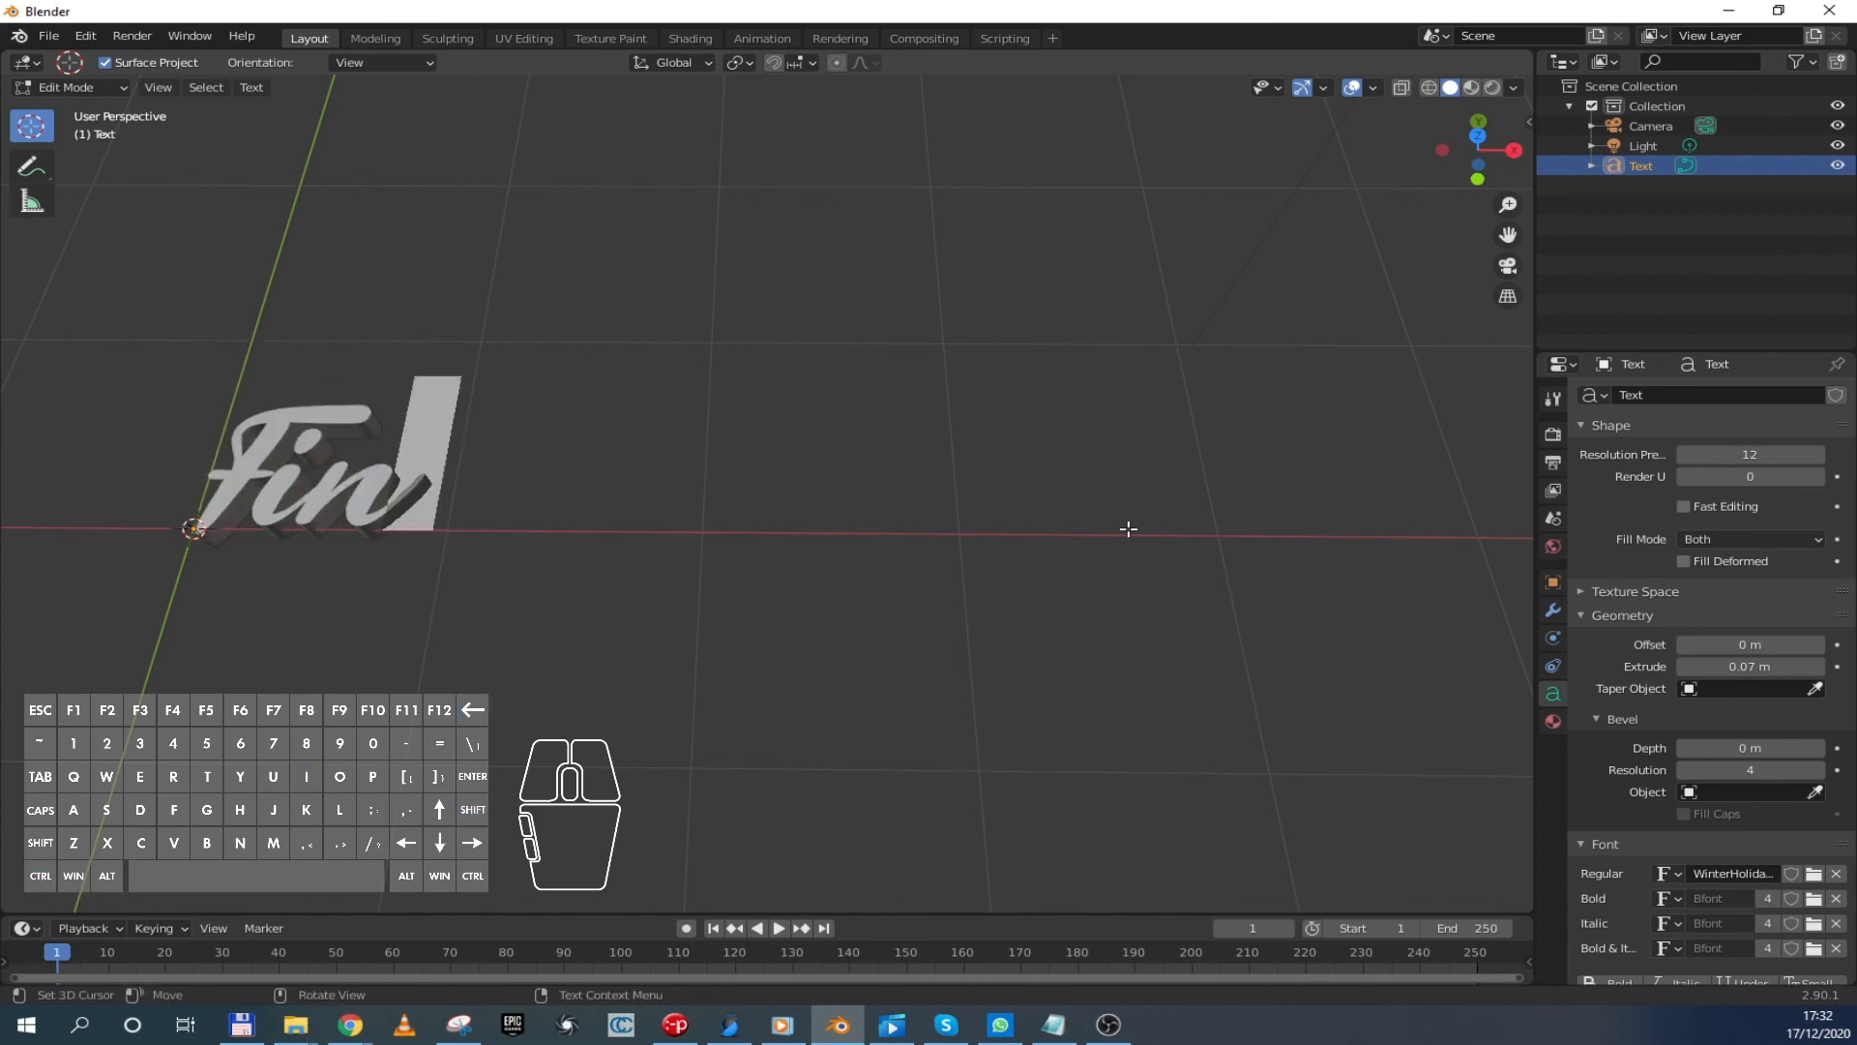
{"action": "type", "text": "ish"}
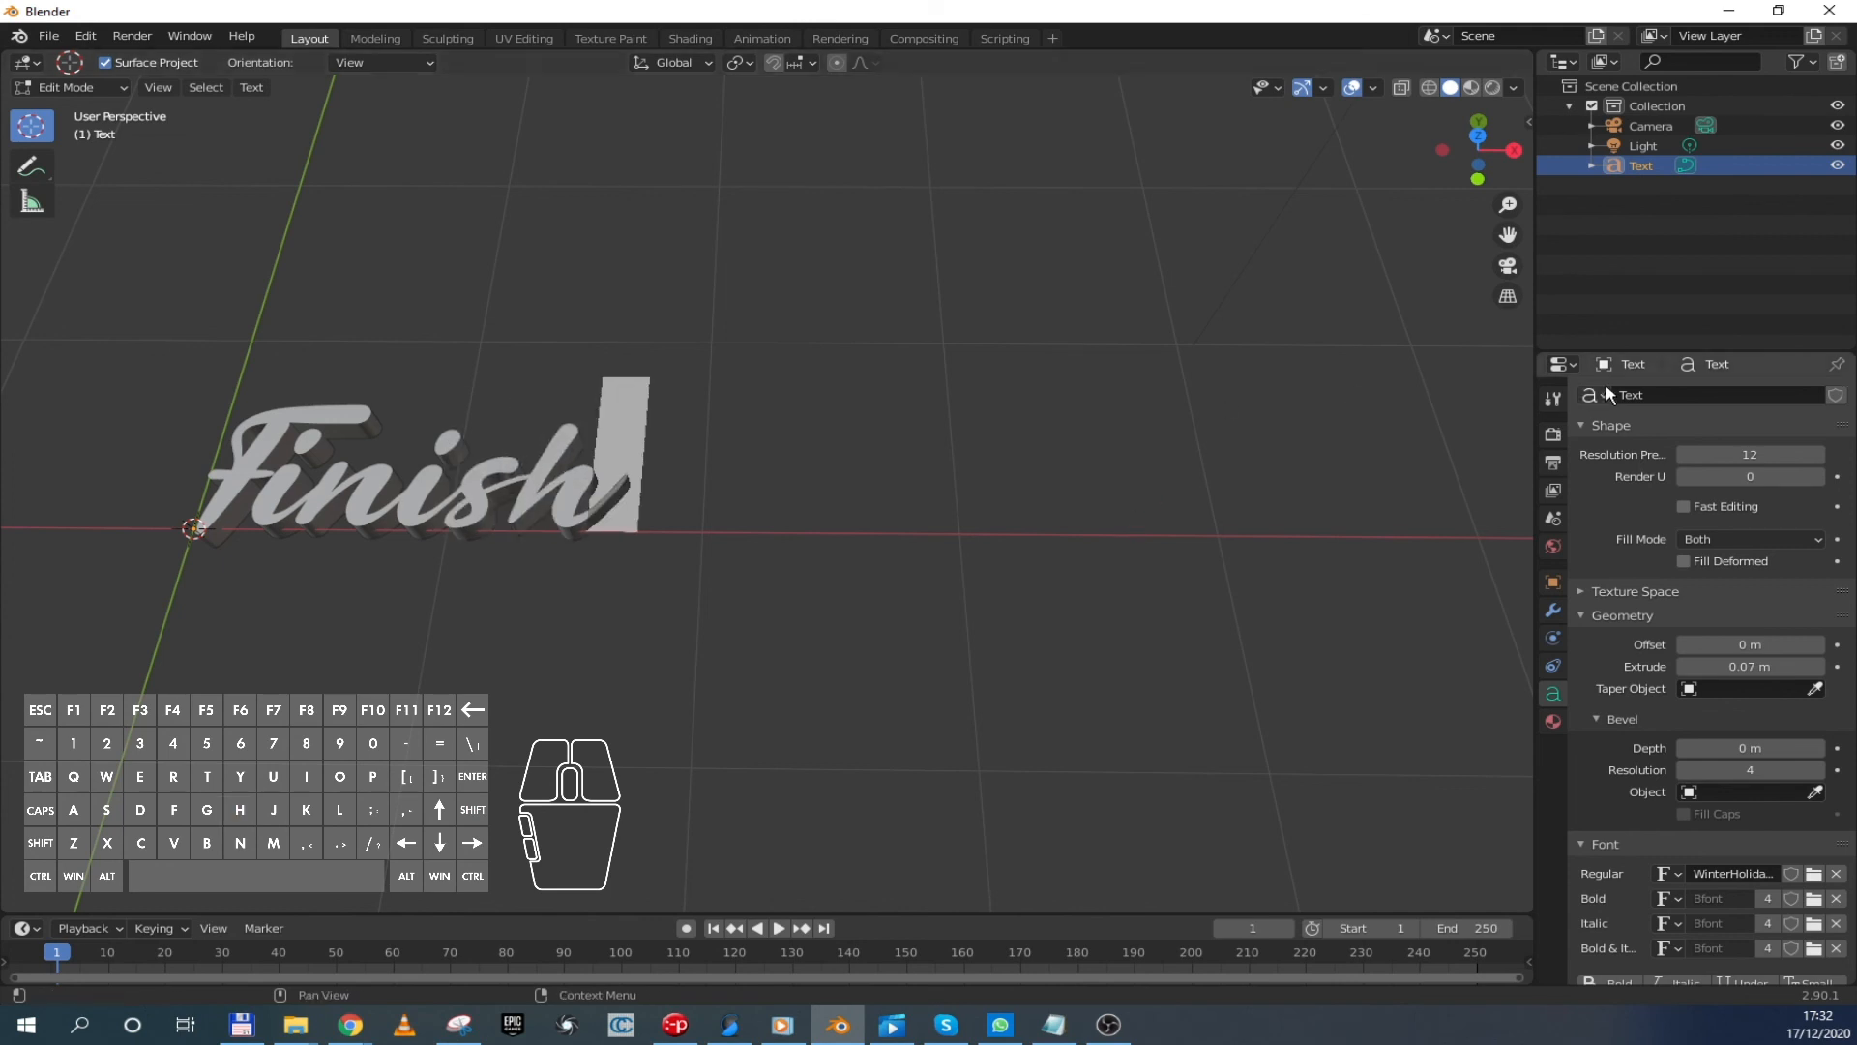
{"action": "left_click_drag", "start_coordinate": [1509, 234], "coordinate": [1843, 248]}
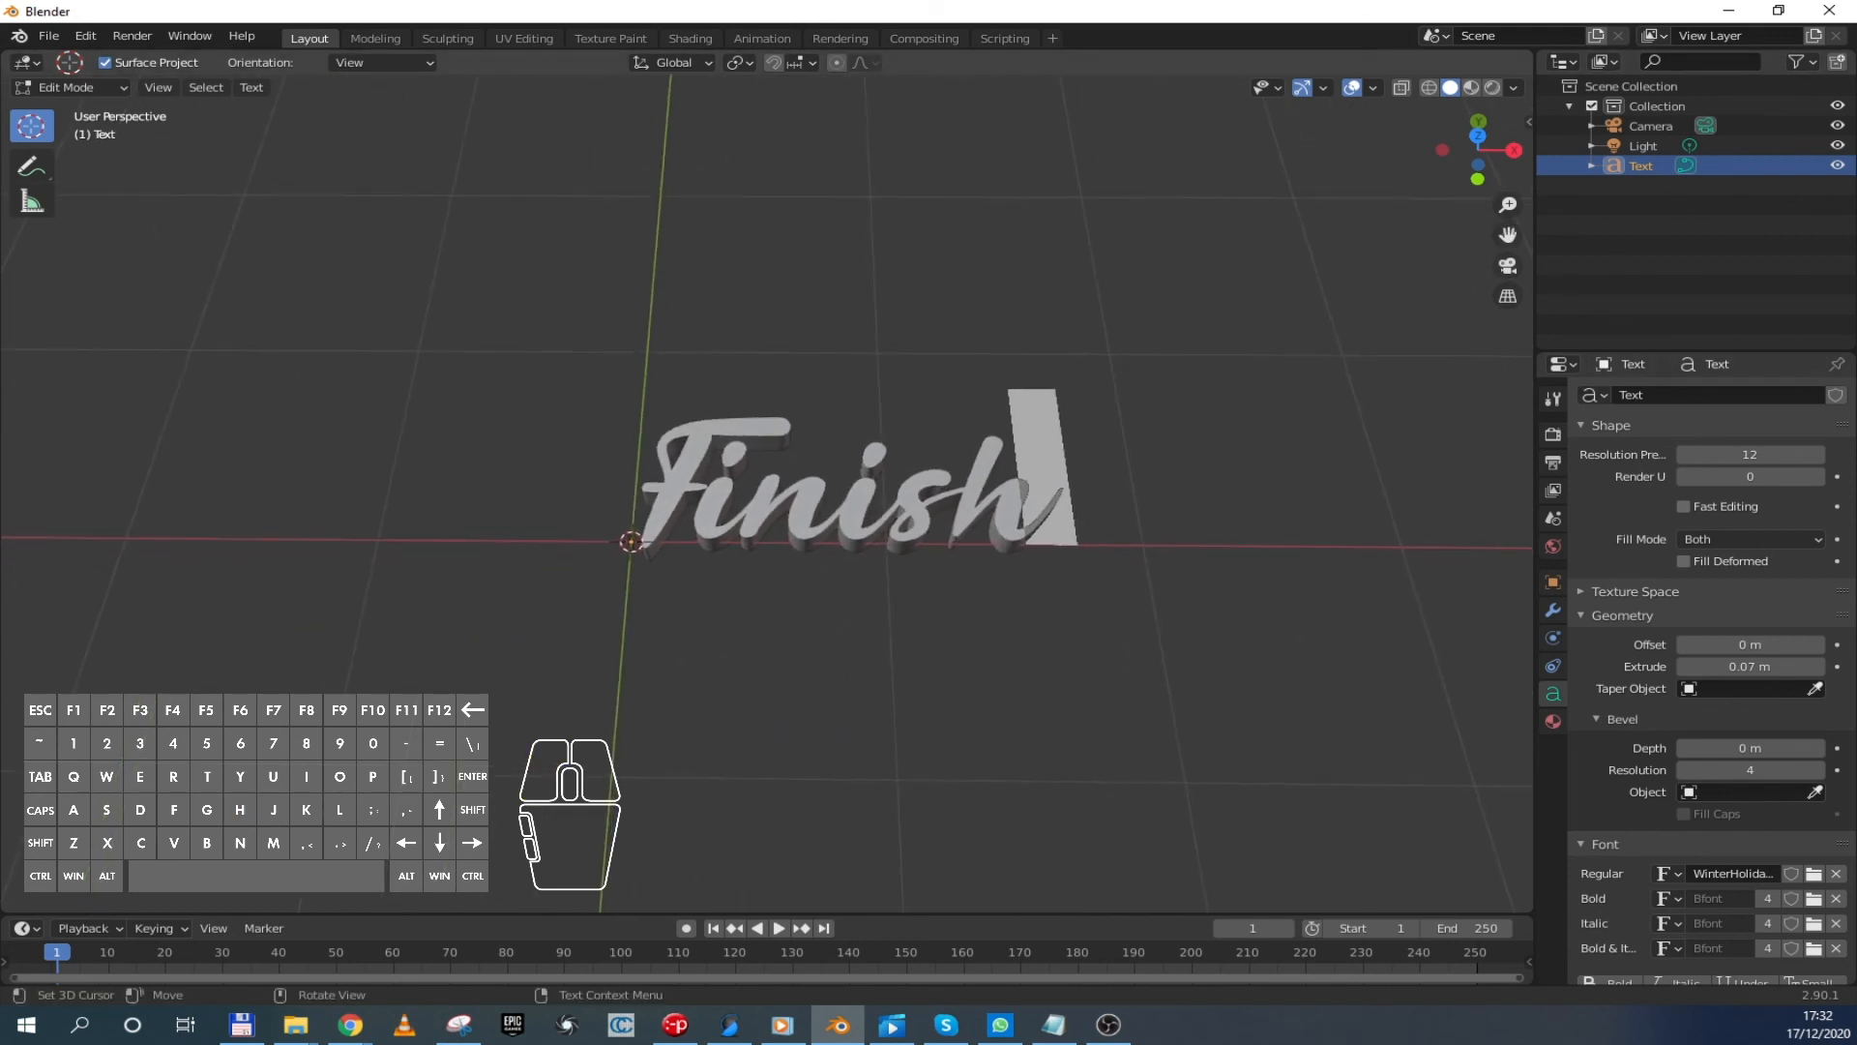
{"action": "scroll", "coordinate": [823, 540], "scroll_direction": "up", "scroll_amount": 3}
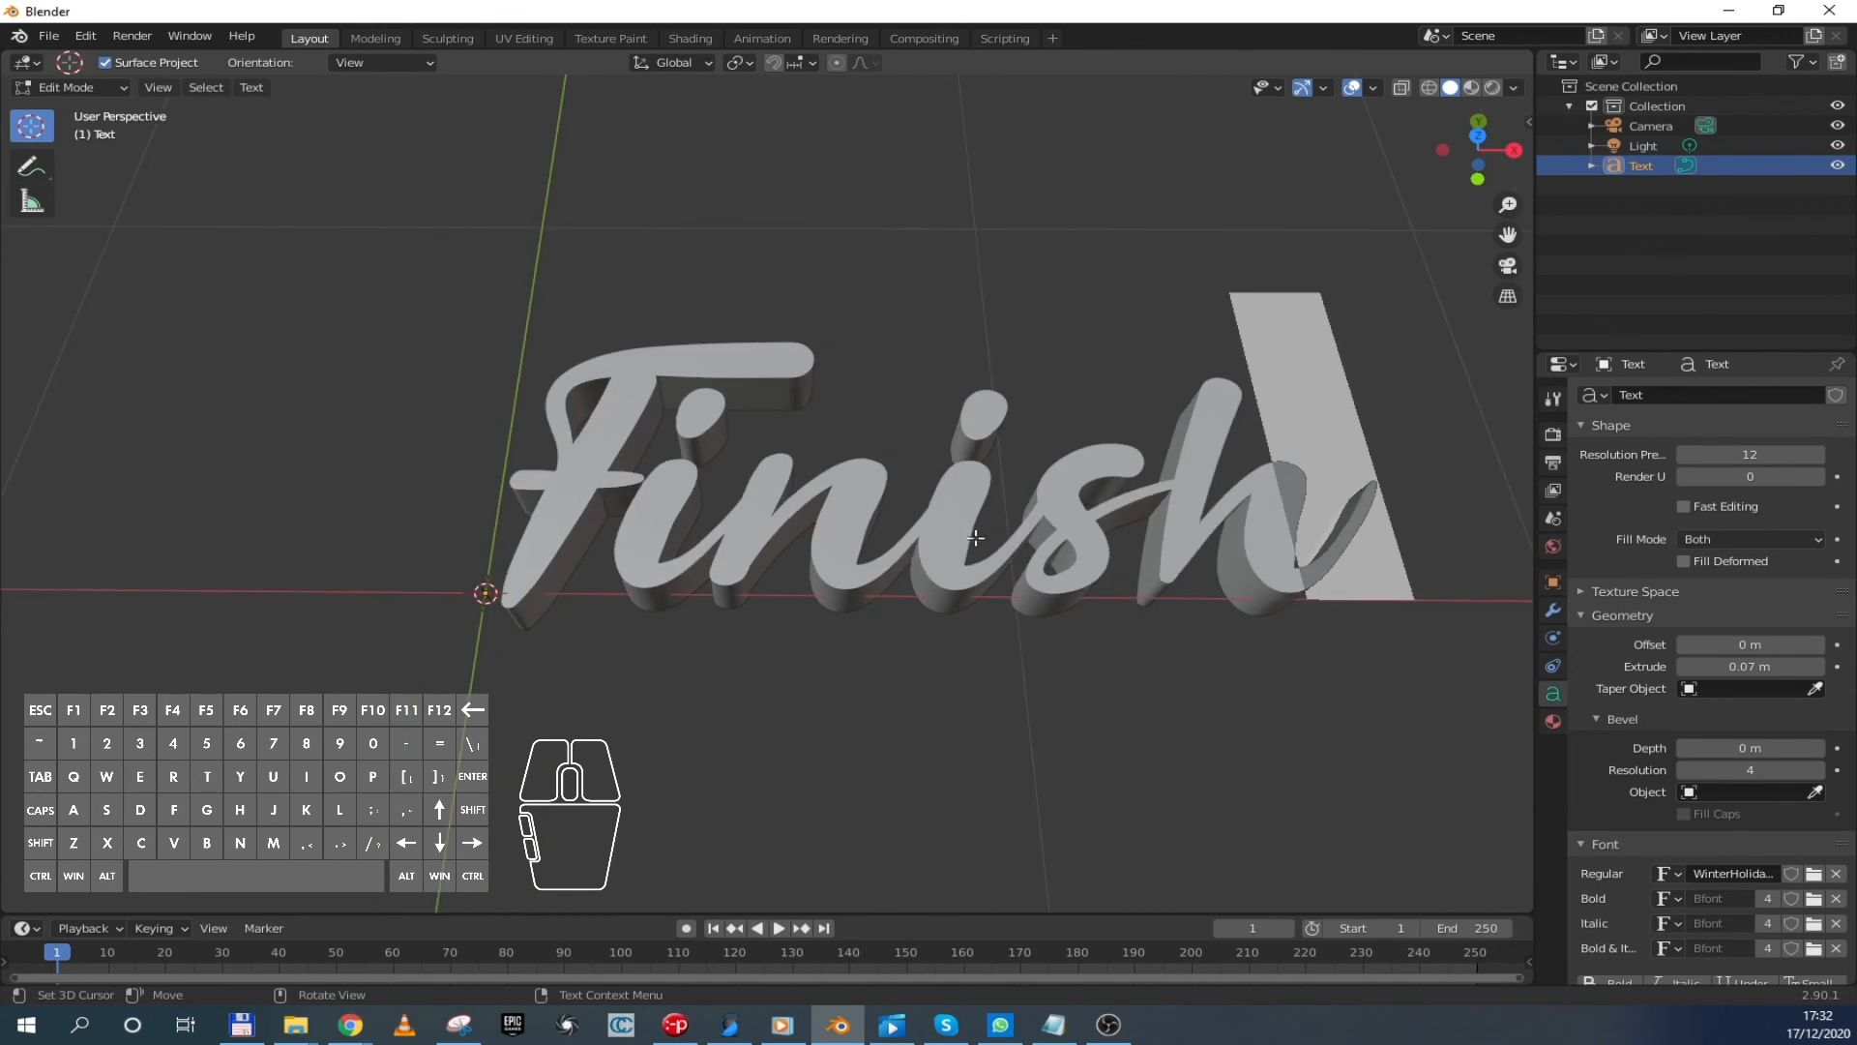
{"action": "left_click_drag", "start_coordinate": [1508, 234], "coordinate": [1448, 238]}
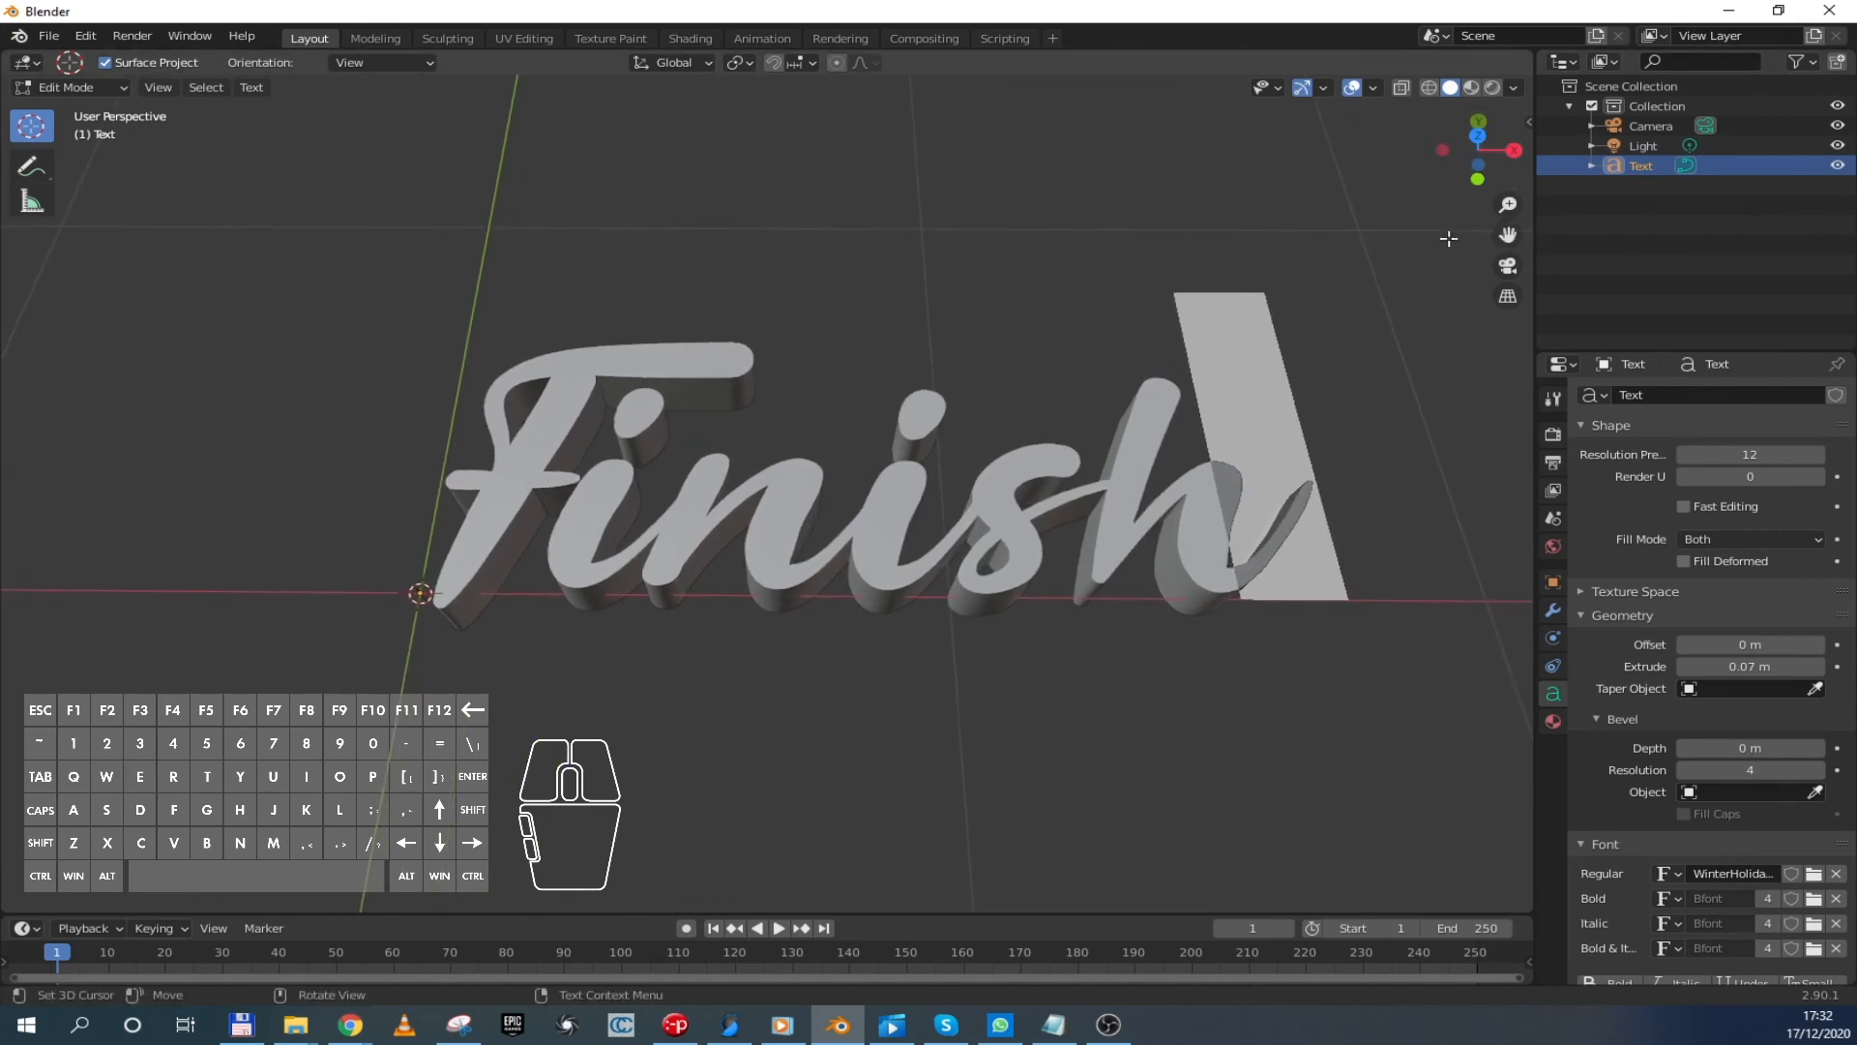
{"action": "key", "text": "Tab"}
{"action": "left_click", "coordinate": [767, 729]}
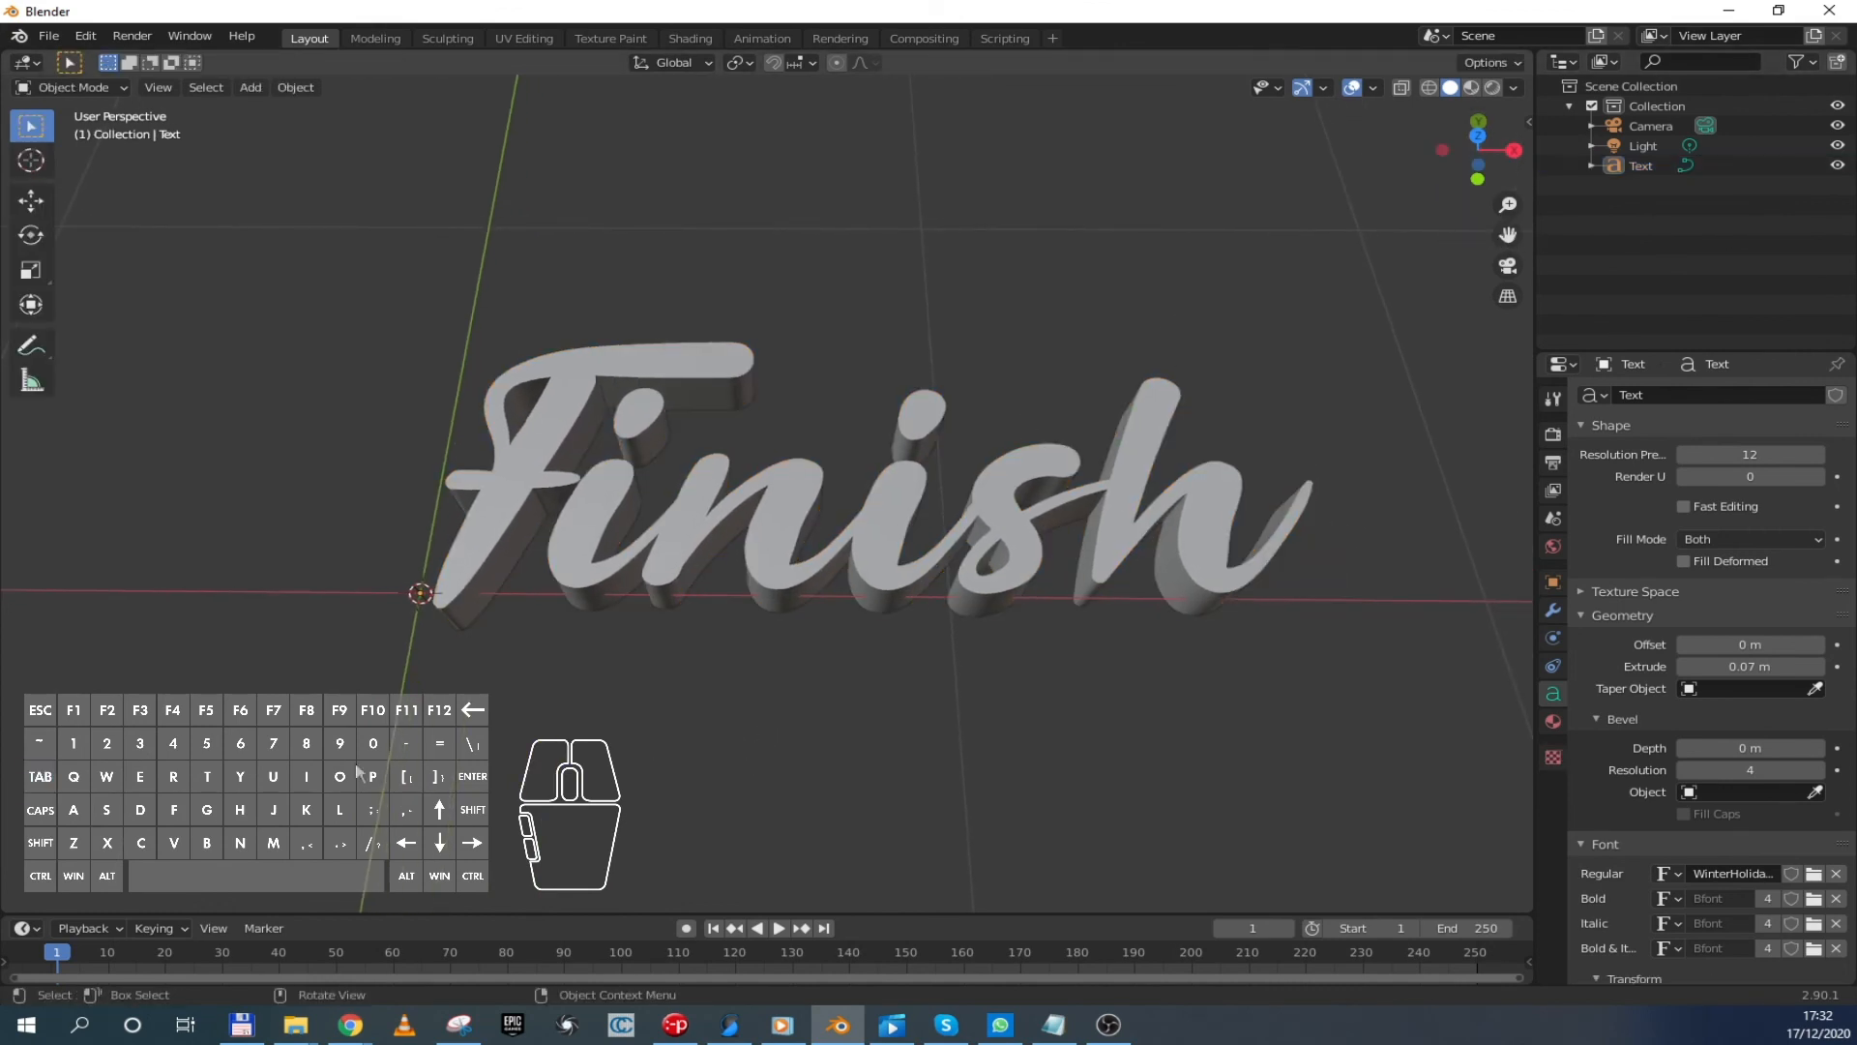